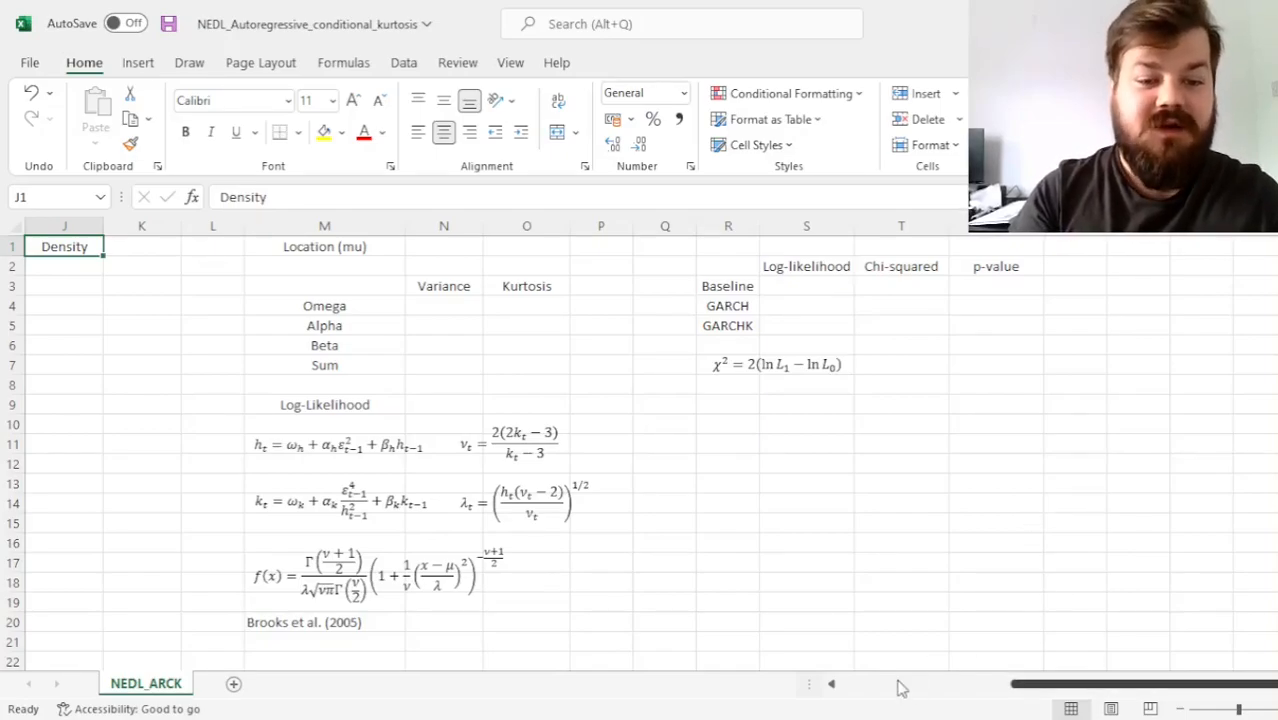
# - Examine the source citation and the conditional variance equation term by term: h_t, omega, alpha with the lagged squared residual, and beta with lagged variance
pyautogui.click(280, 624)
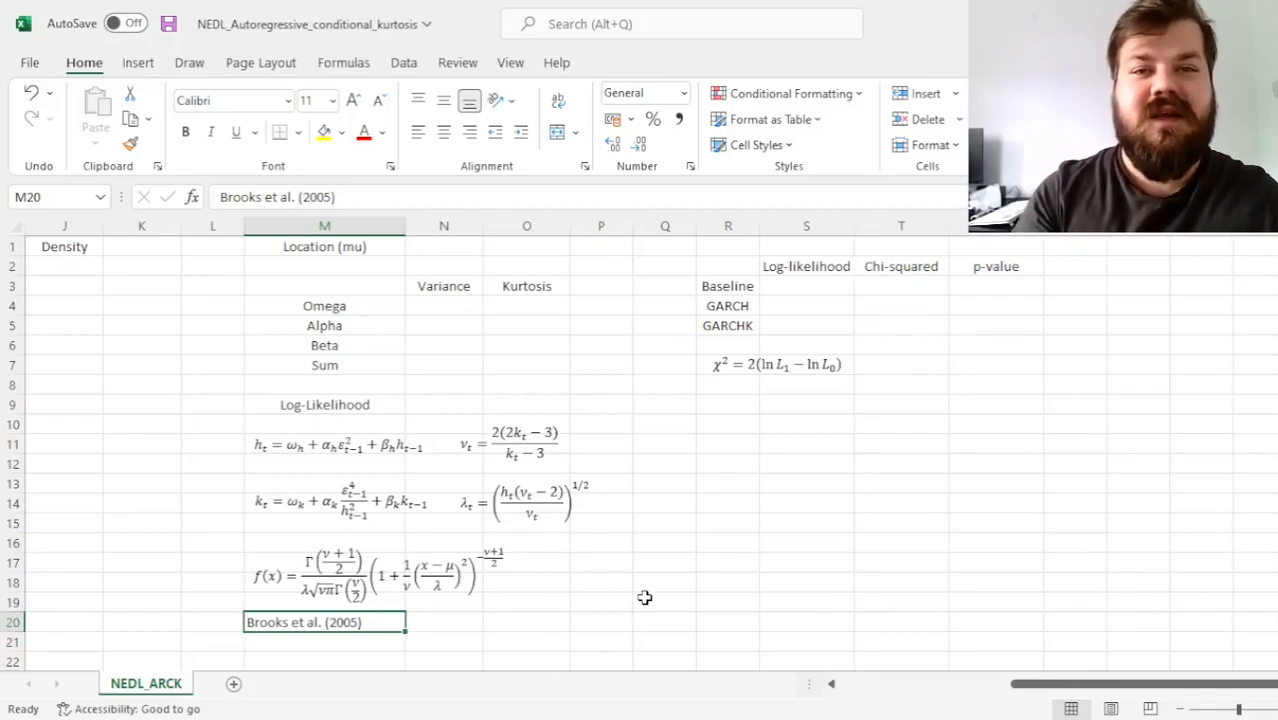
pyautogui.click(306, 446)
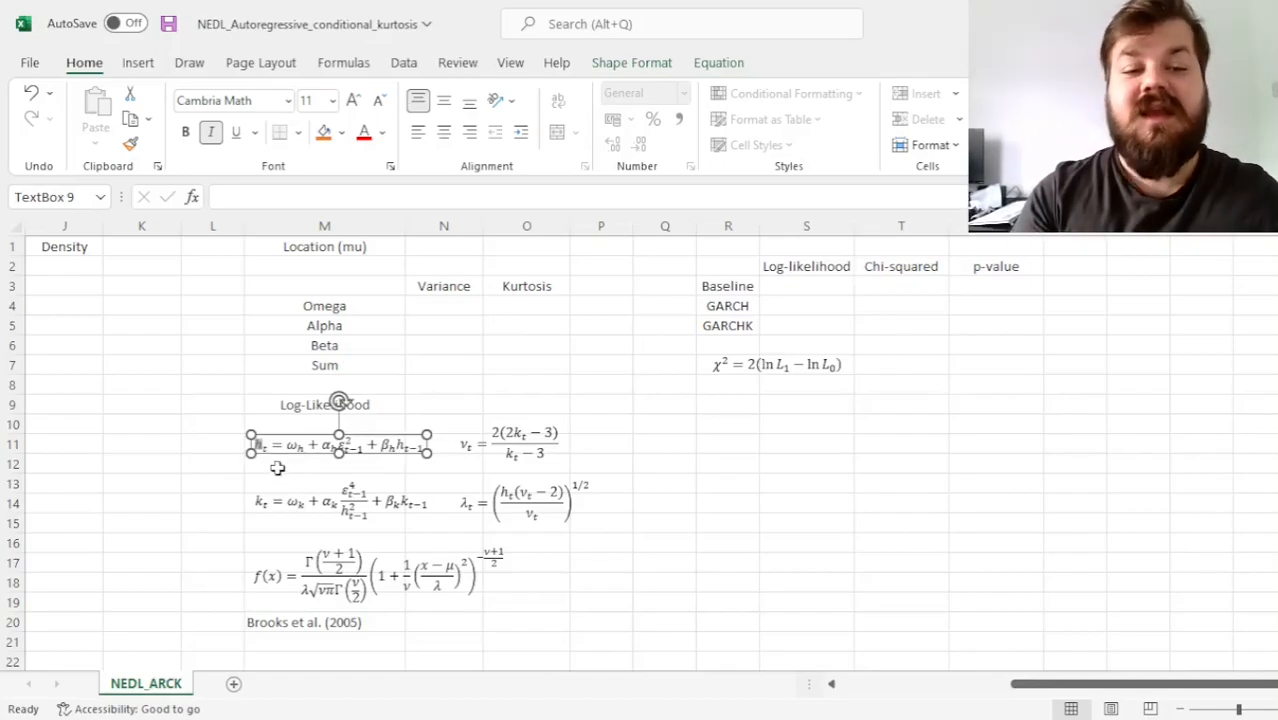
pyautogui.doubleClick(295, 445)
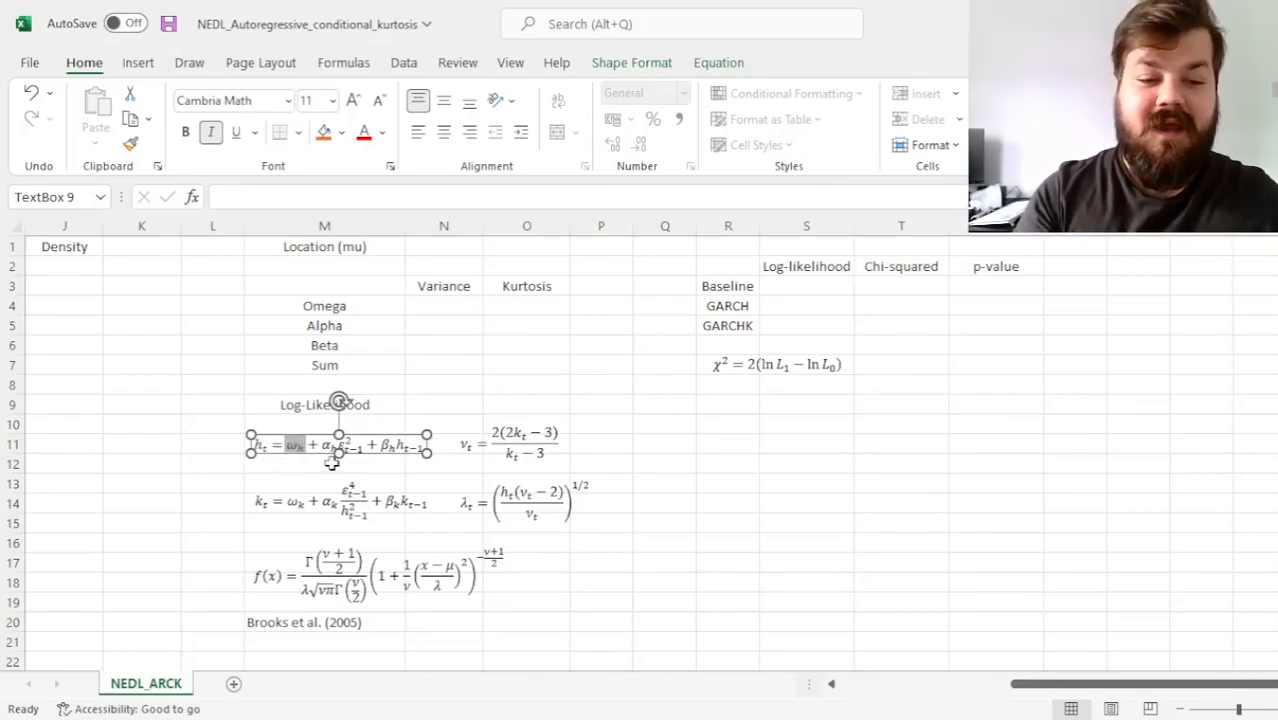
pyautogui.doubleClick(330, 445)
pyautogui.doubleClick(352, 445)
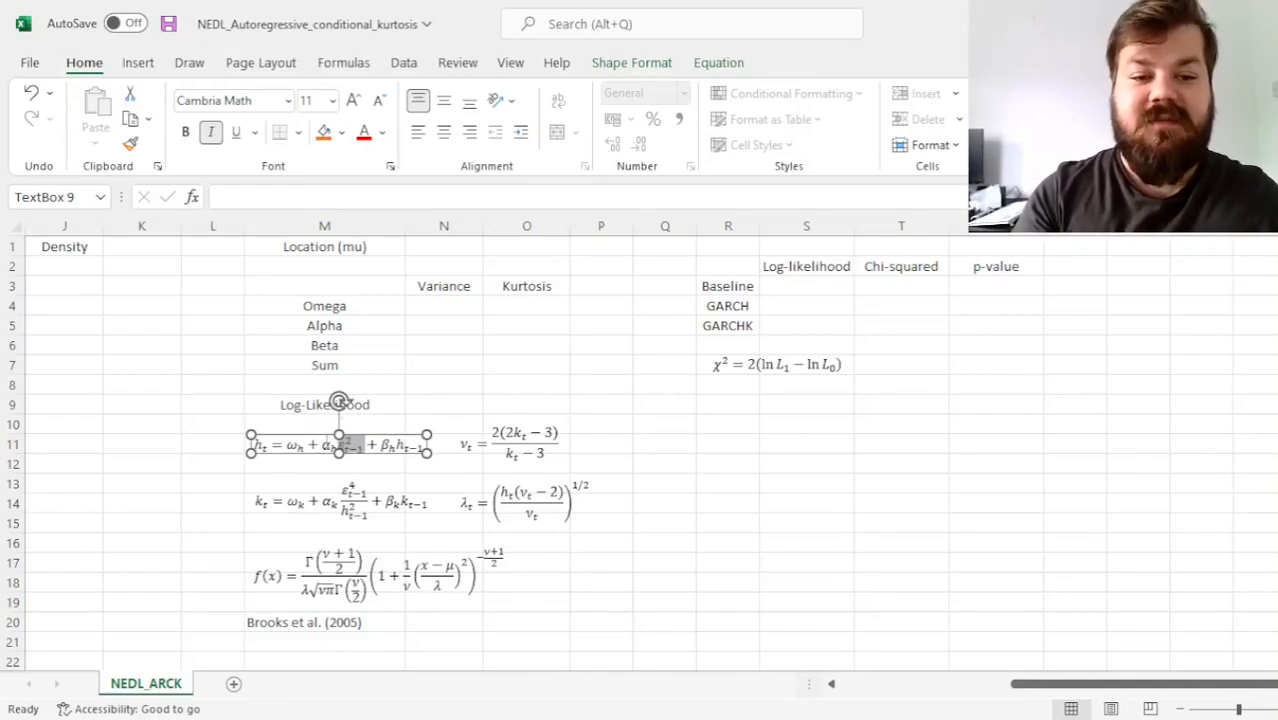
pyautogui.doubleClick(328, 445)
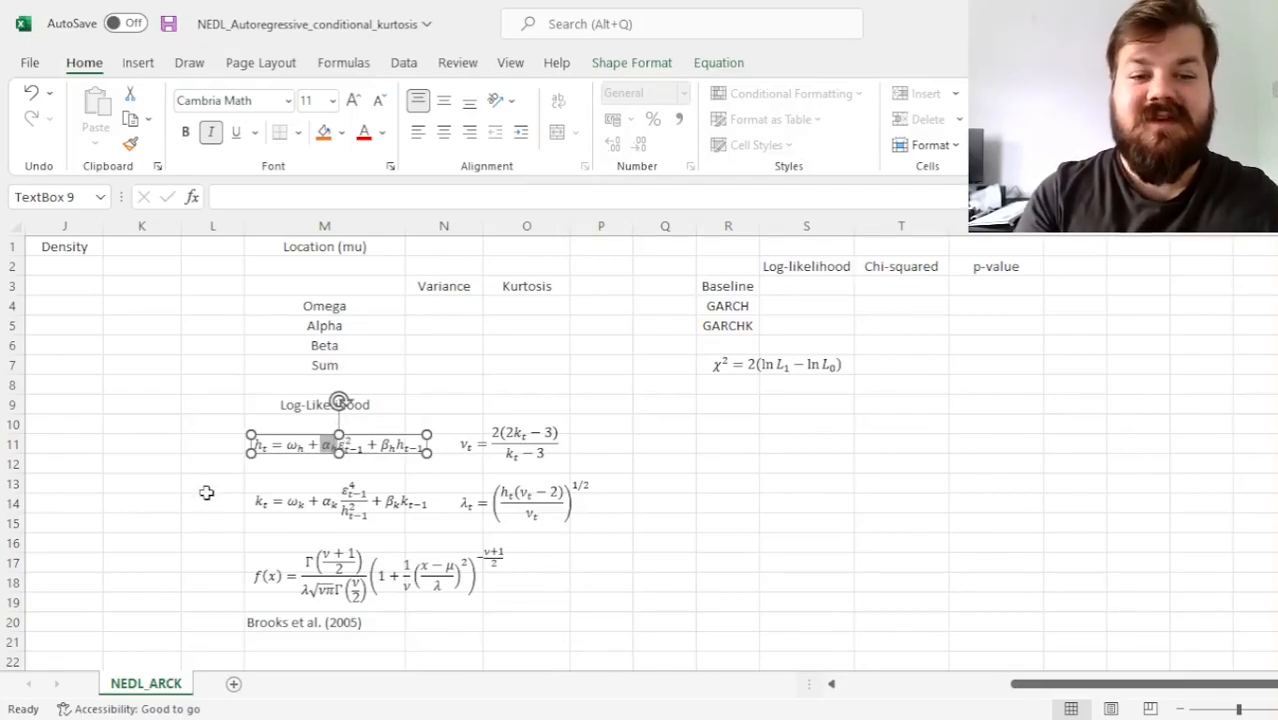
pyautogui.click(386, 446)
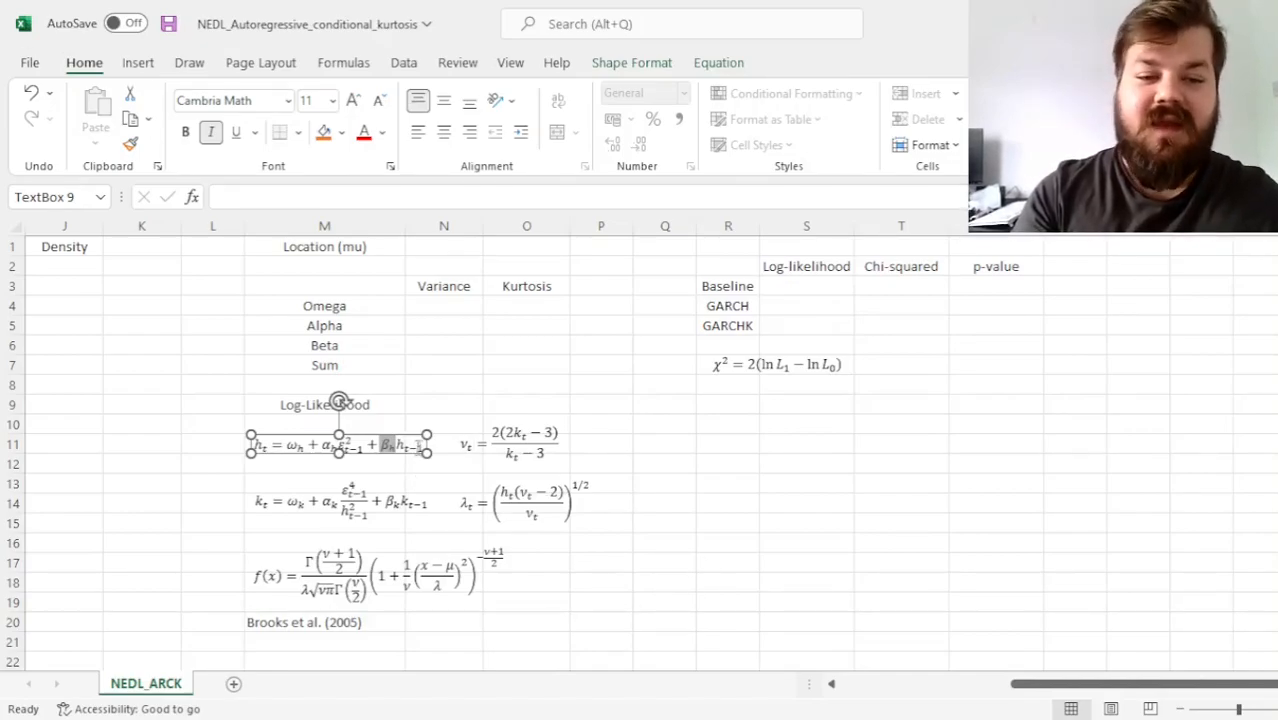
pyautogui.moveTo(388, 446); pyautogui.dragTo(426, 446)
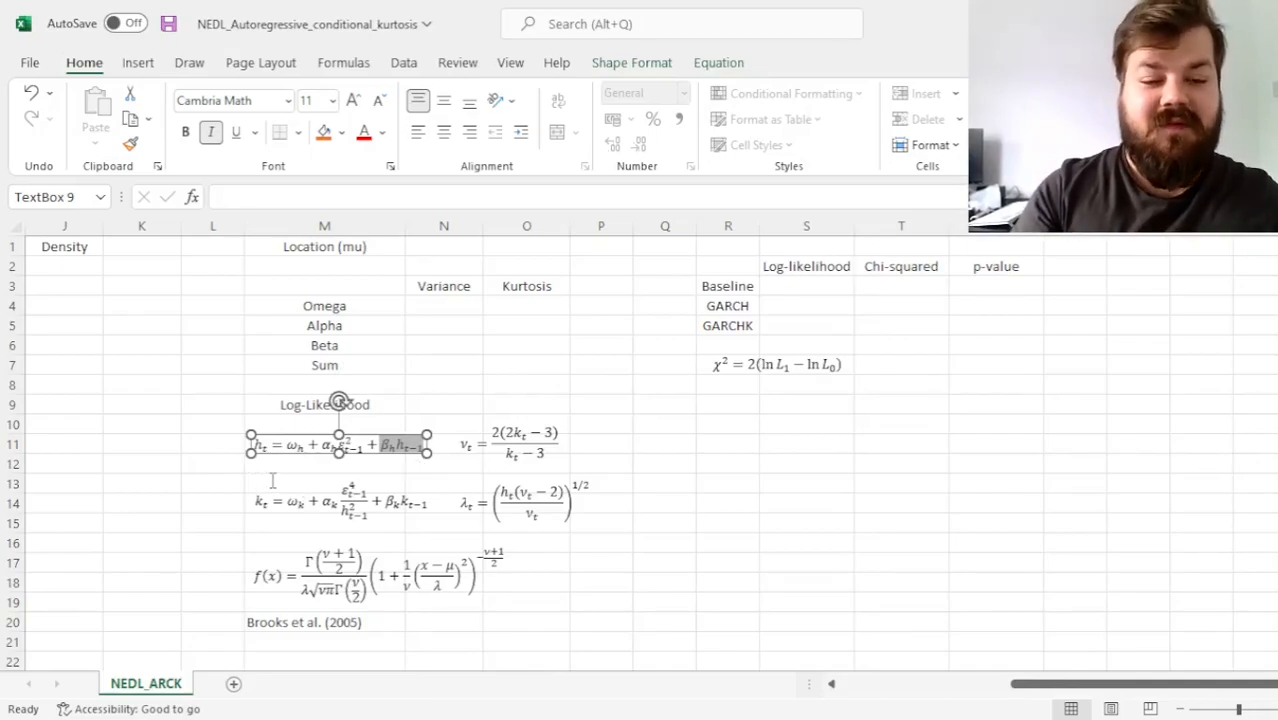
# - Examine the conditional kurtosis equation term by term: k_t, omega, beta with lagged kurtosis, alpha, and the fraction of residual to the fourth over squared variance
pyautogui.click(262, 508)
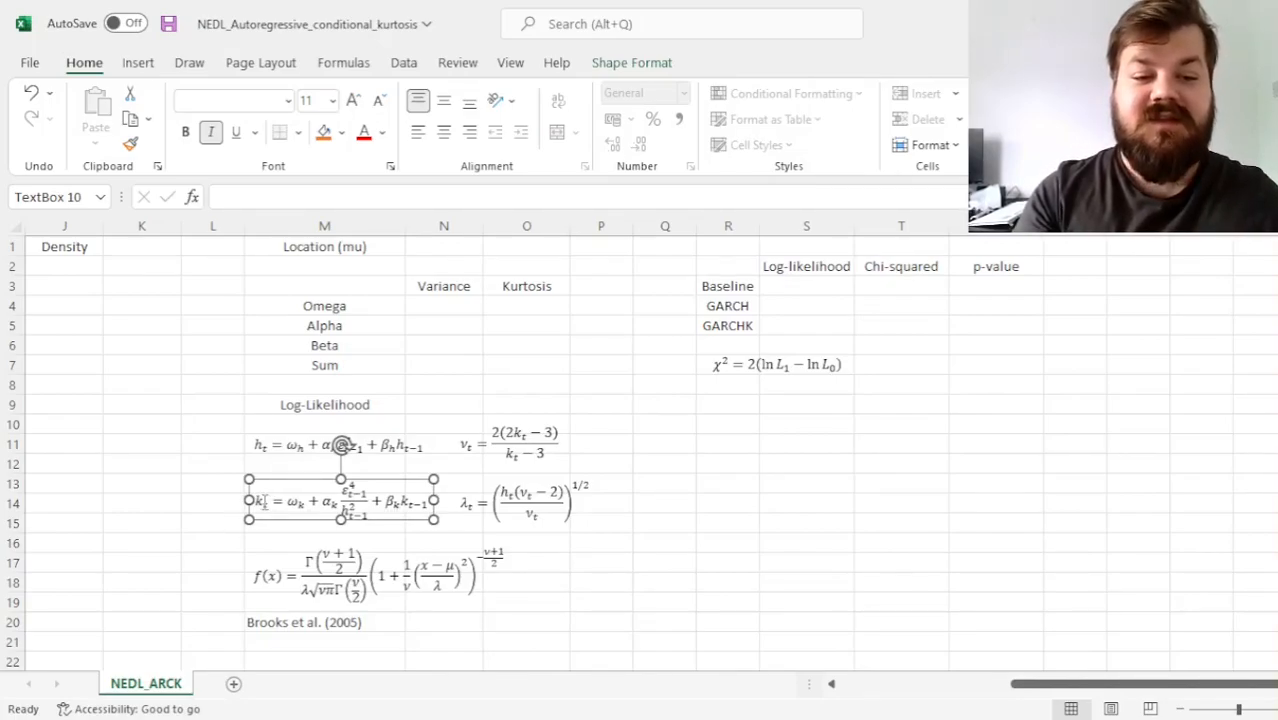
pyautogui.moveTo(269, 502); pyautogui.dragTo(252, 505)
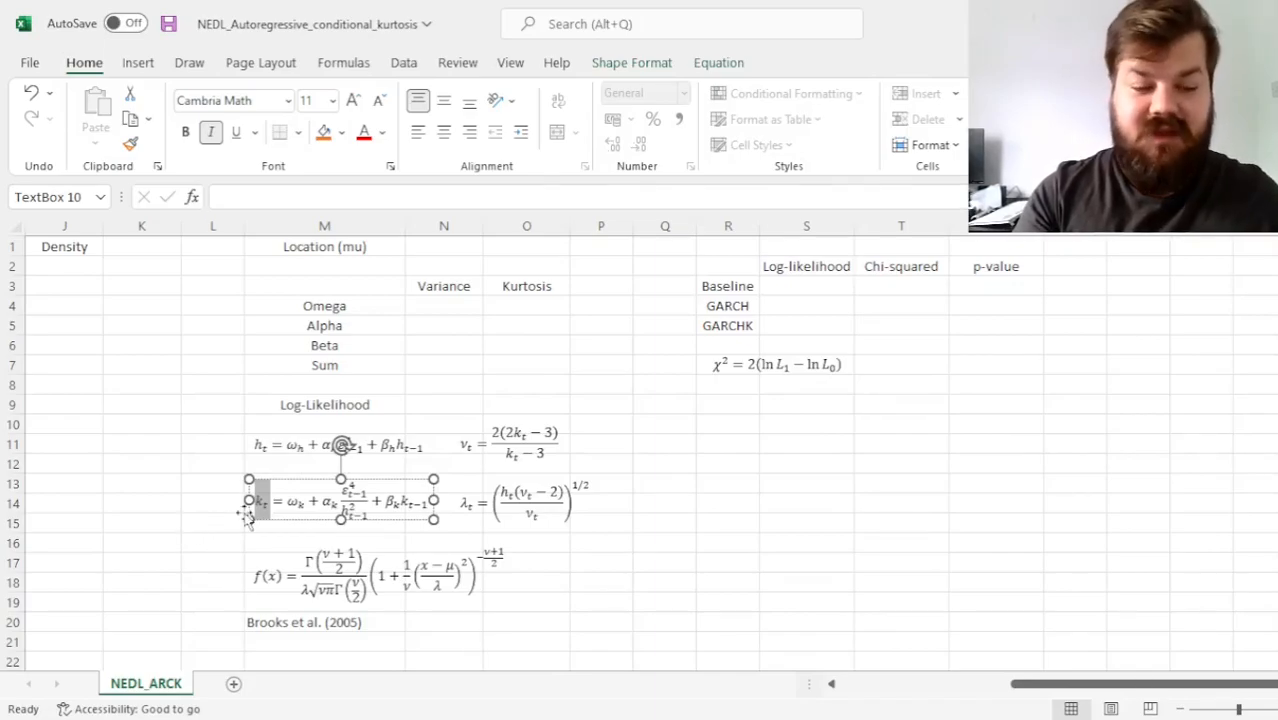
pyautogui.doubleClick(292, 504)
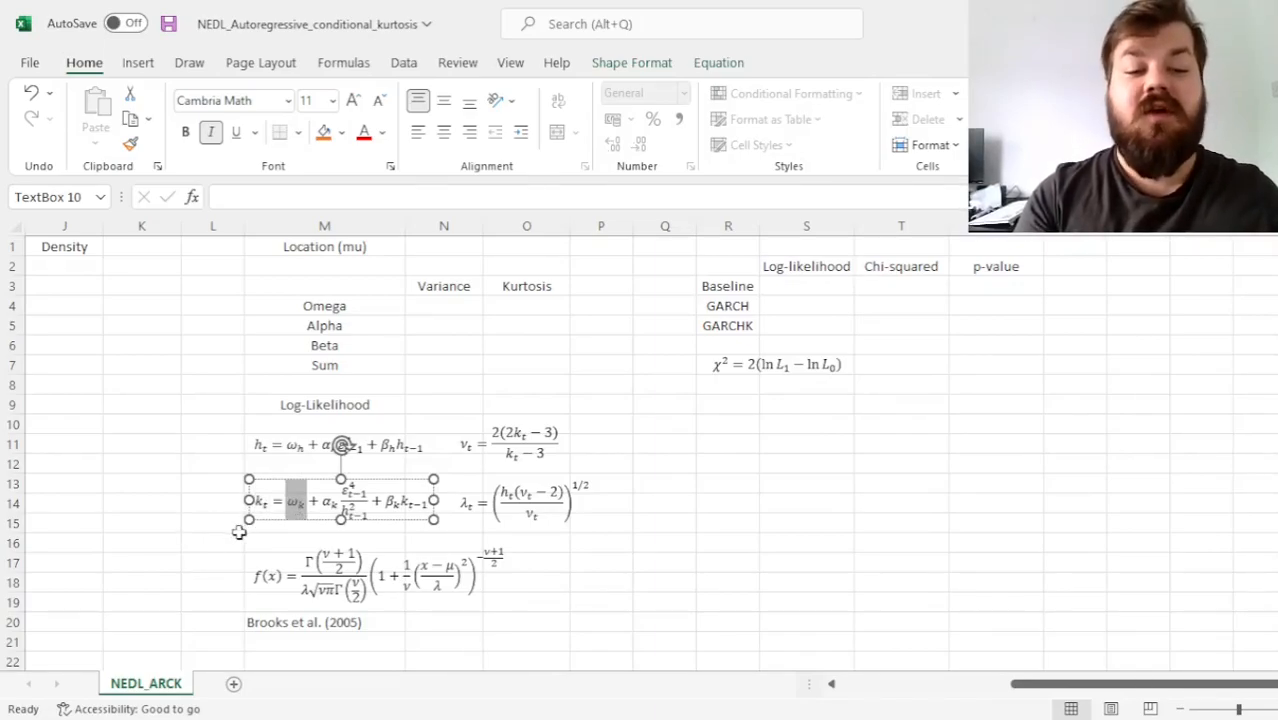
pyautogui.doubleClick(412, 502)
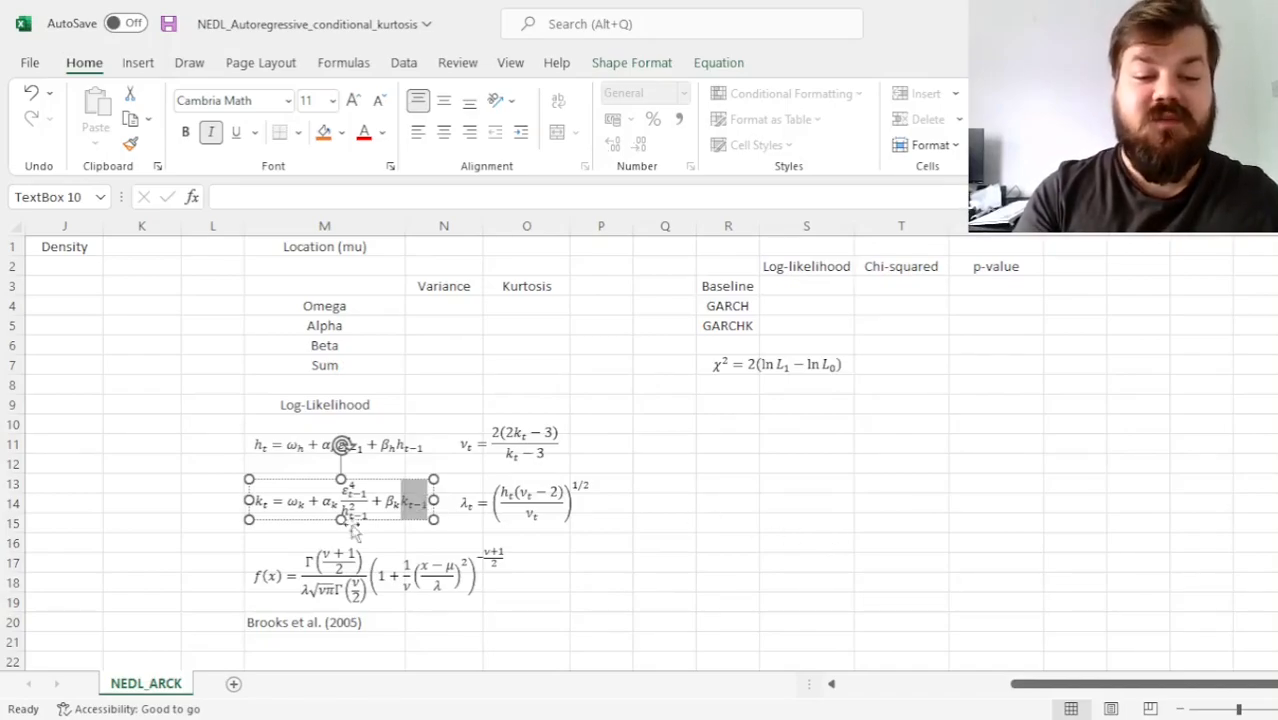
pyautogui.doubleClick(392, 500)
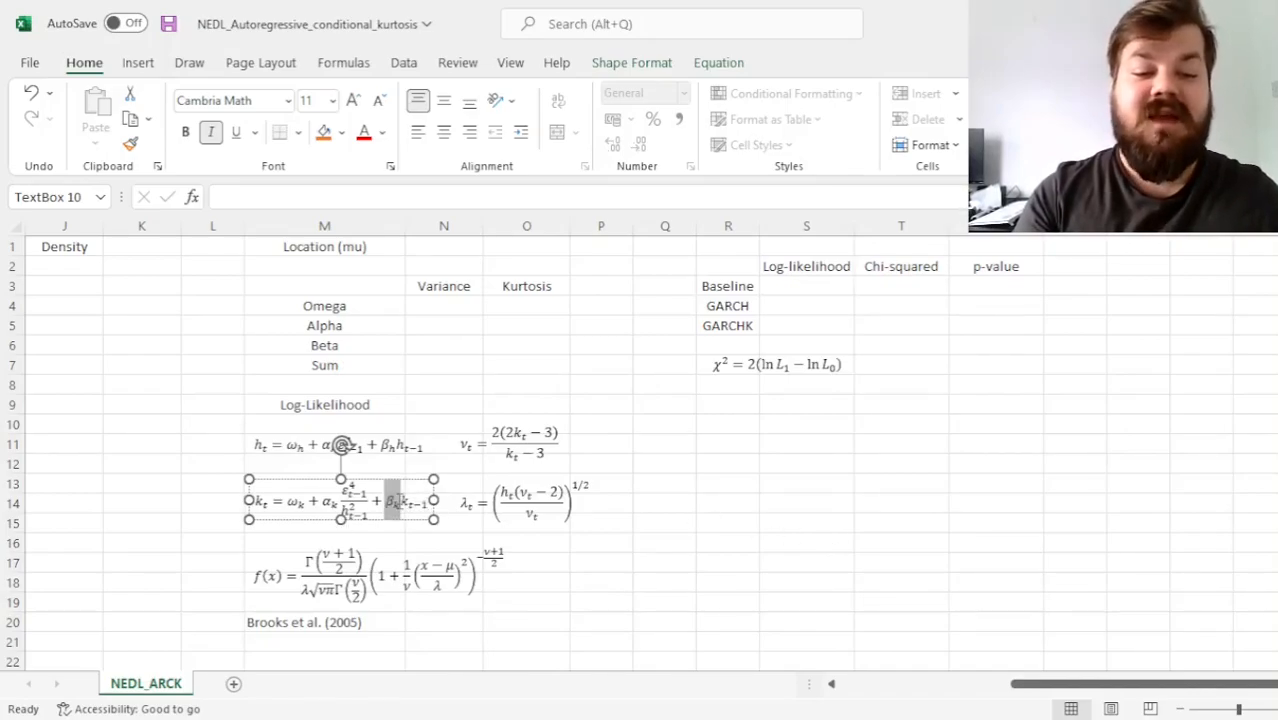
pyautogui.doubleClick(328, 502)
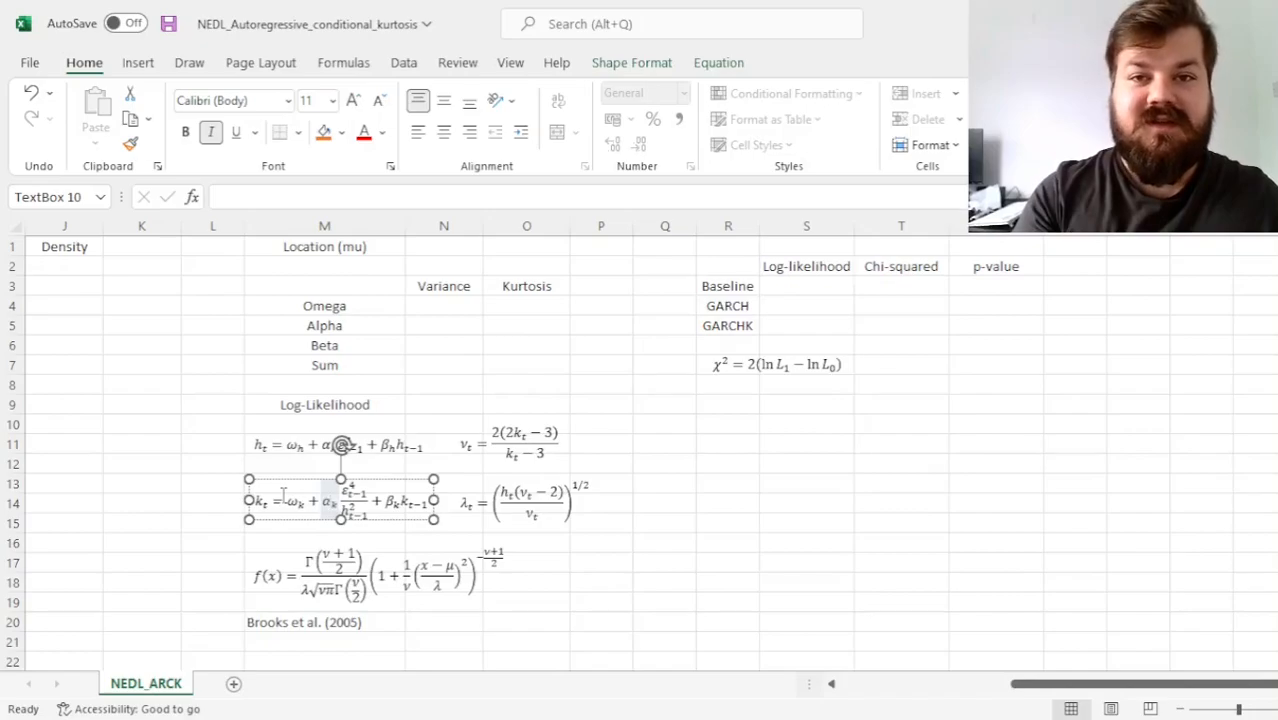
pyautogui.doubleClick(349, 492)
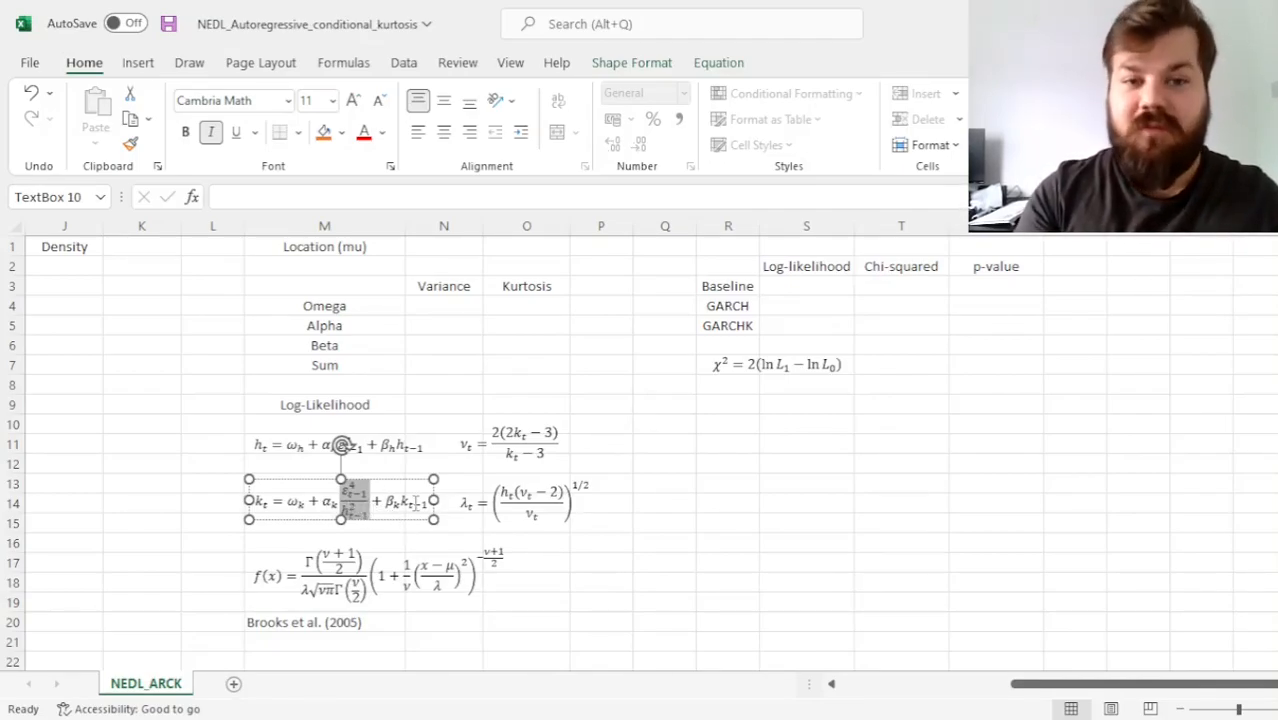
pyautogui.click(346, 510)
pyautogui.moveTo(342, 508); pyautogui.dragTo(364, 515)
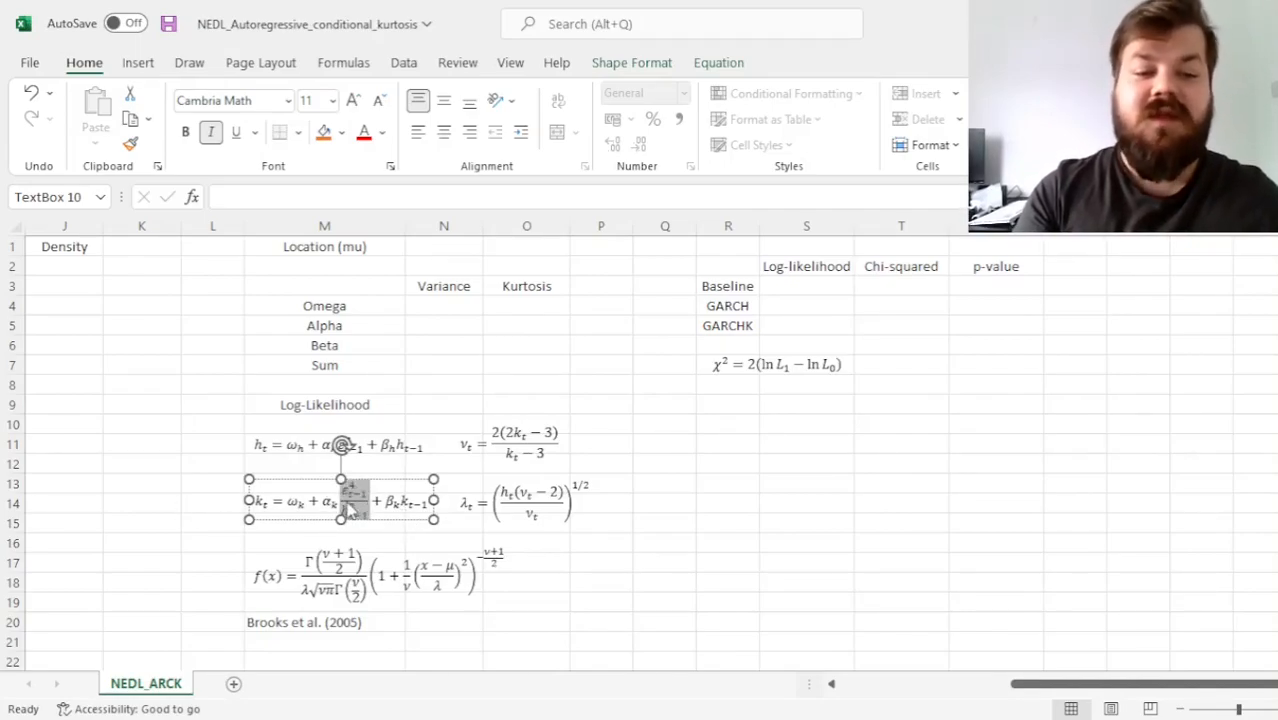
pyautogui.moveTo(344, 492); pyautogui.dragTo(367, 493)
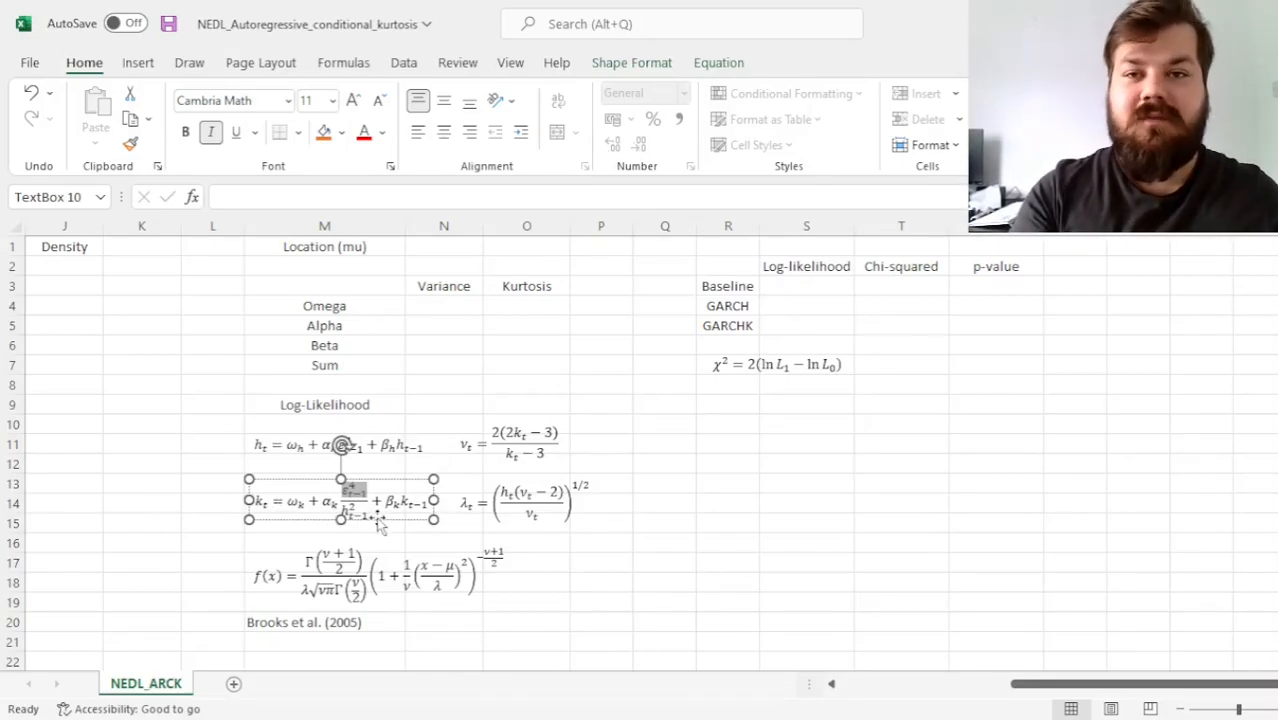
pyautogui.moveTo(346, 511); pyautogui.dragTo(365, 512)
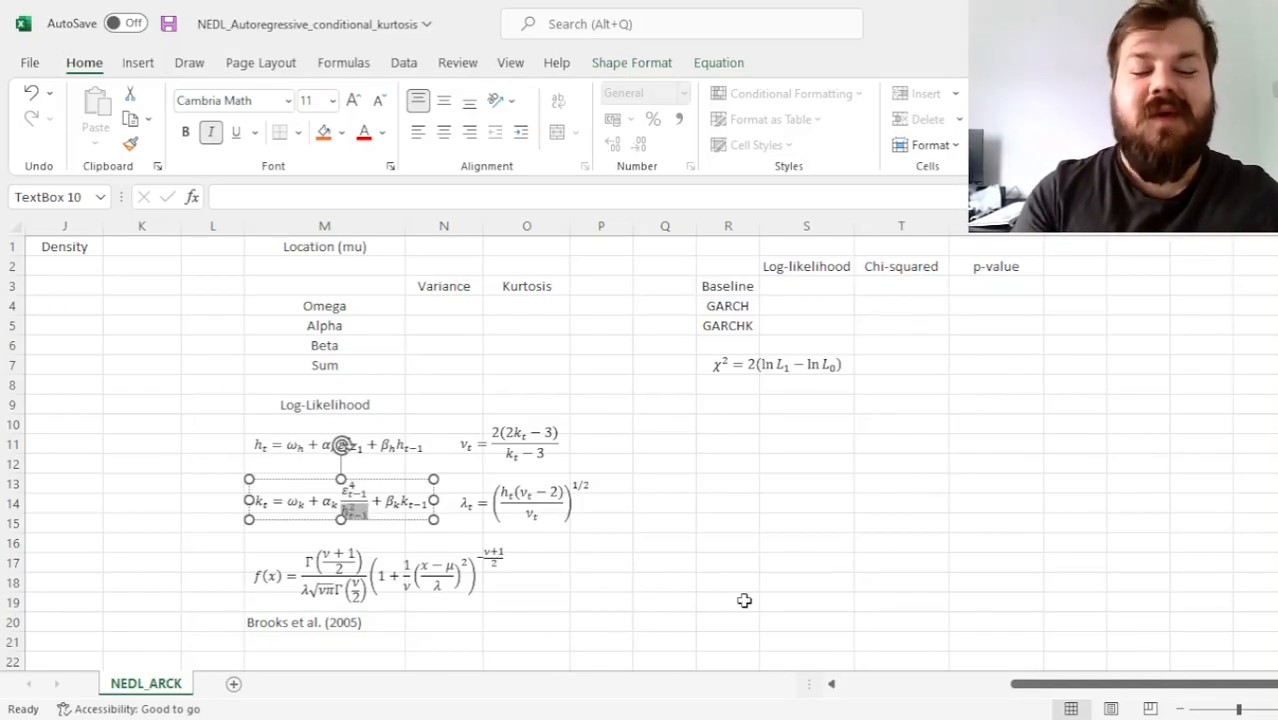
pyautogui.click(293, 519)
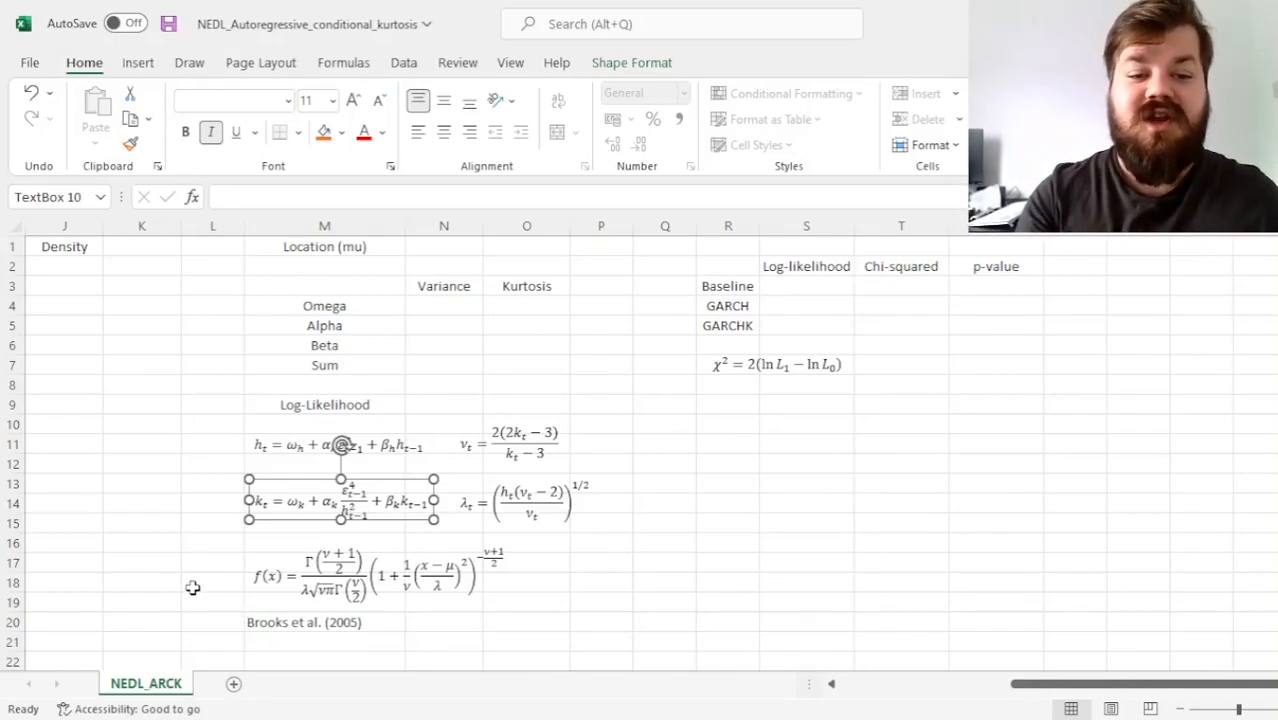
# - Examine the degrees-of-freedom parameter ν in the density function and the ν_t formula that derives it from kurtosis
pyautogui.click(287, 598)
pyautogui.click(290, 604)
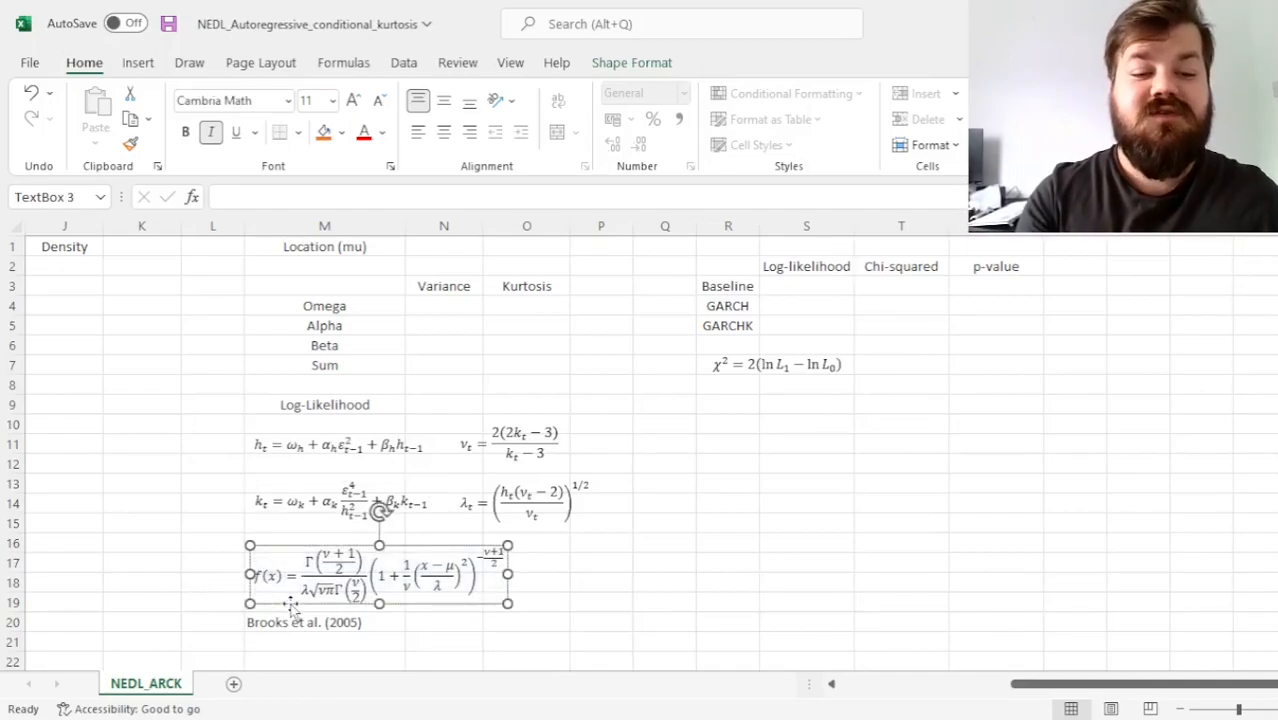
pyautogui.click(325, 553)
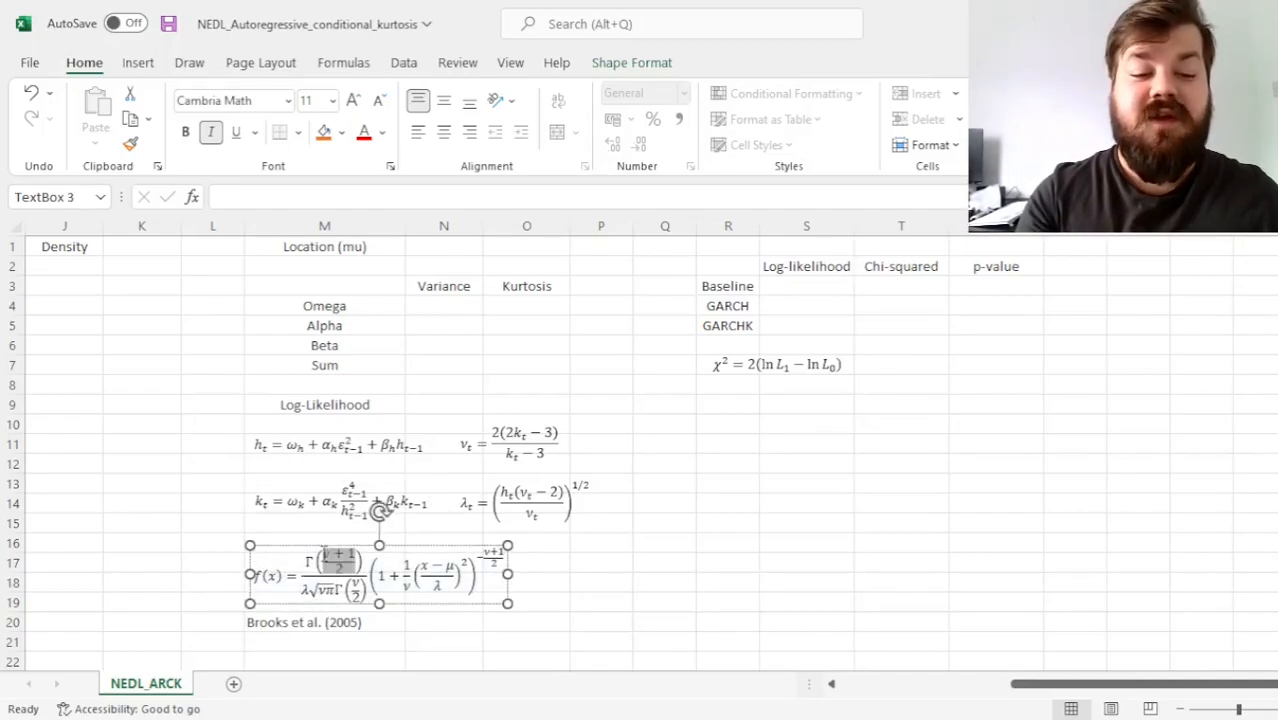
pyautogui.moveTo(332, 555); pyautogui.dragTo(322, 554)
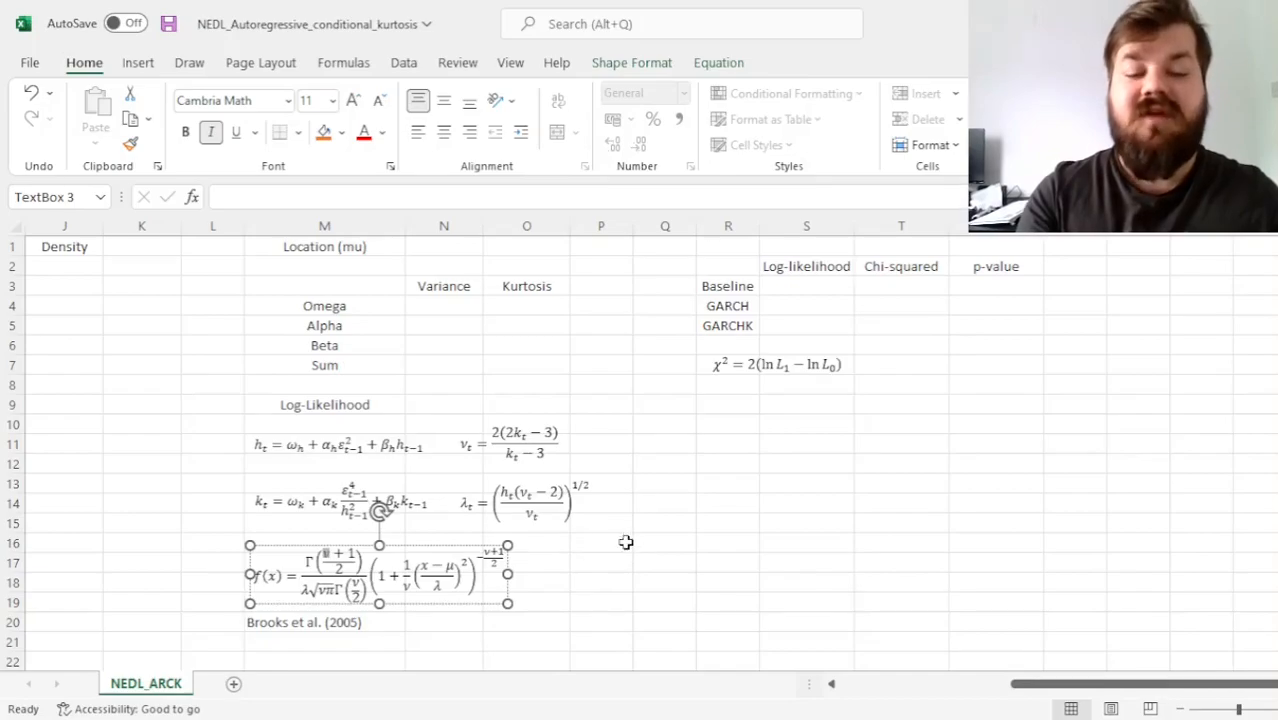
pyautogui.click(456, 440)
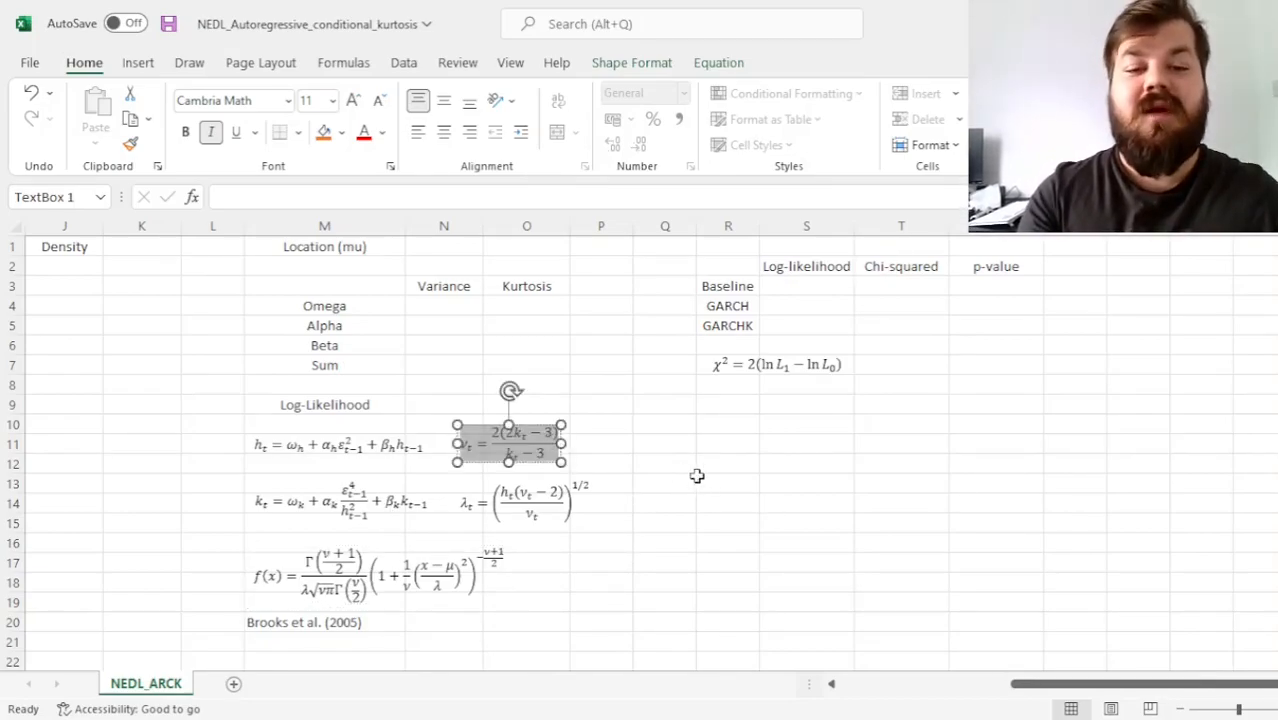
pyautogui.click(642, 457)
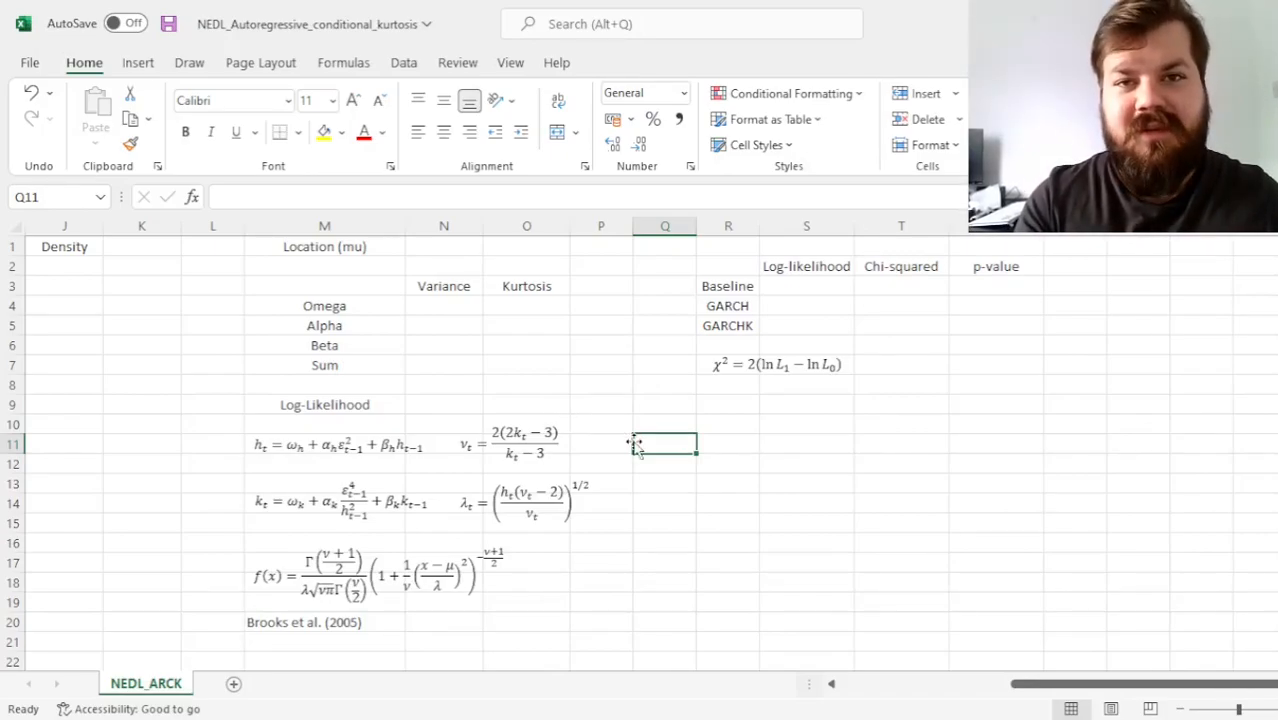
pyautogui.click(465, 445)
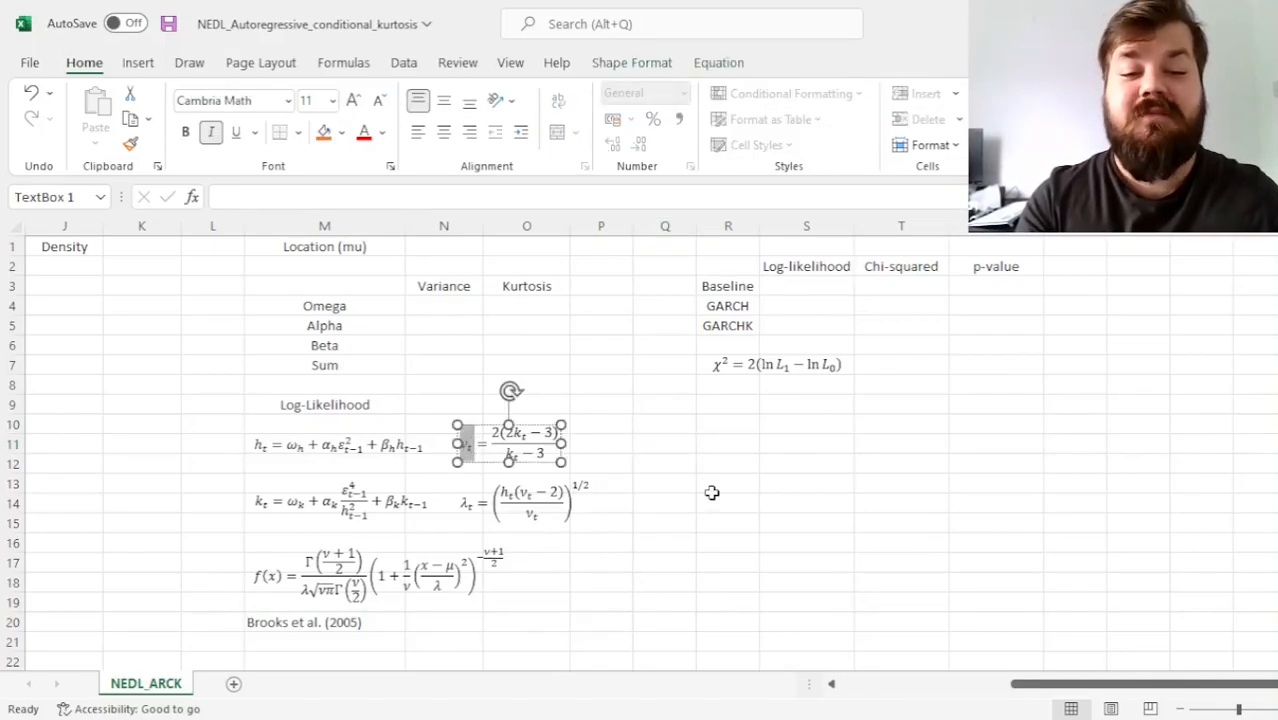
pyautogui.moveTo(497, 437); pyautogui.dragTo(545, 452)
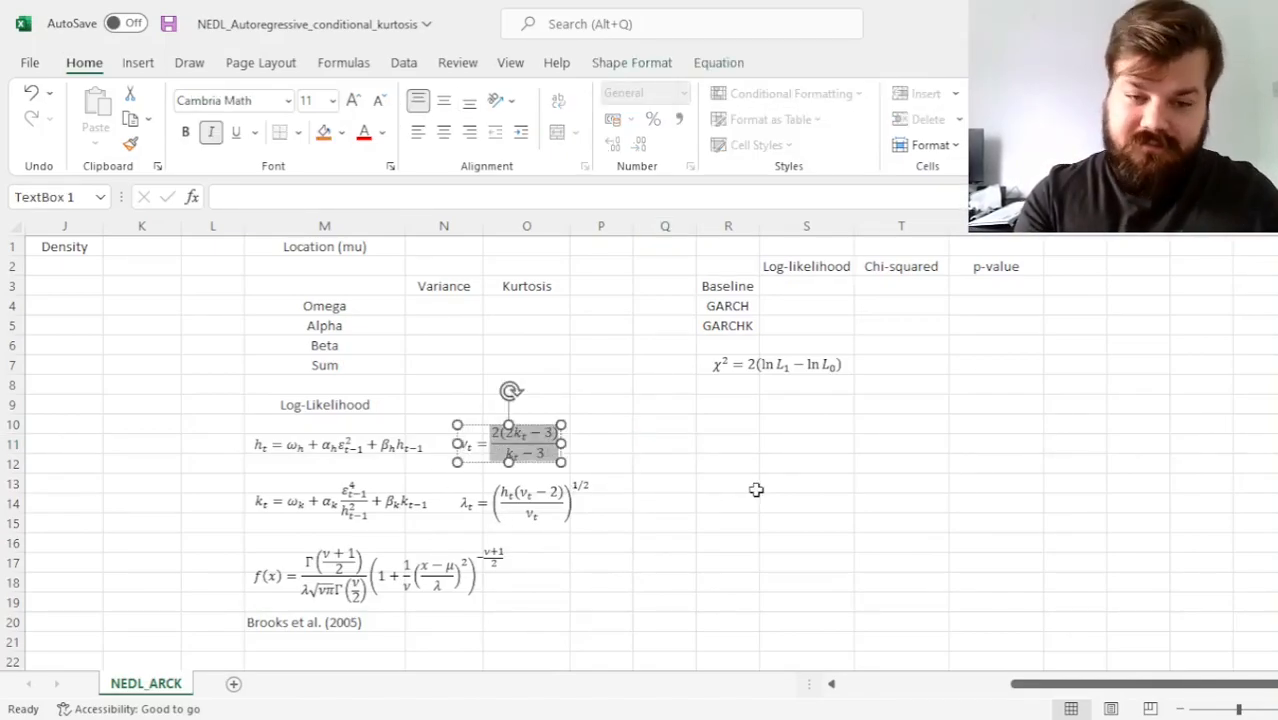
pyautogui.click(655, 460)
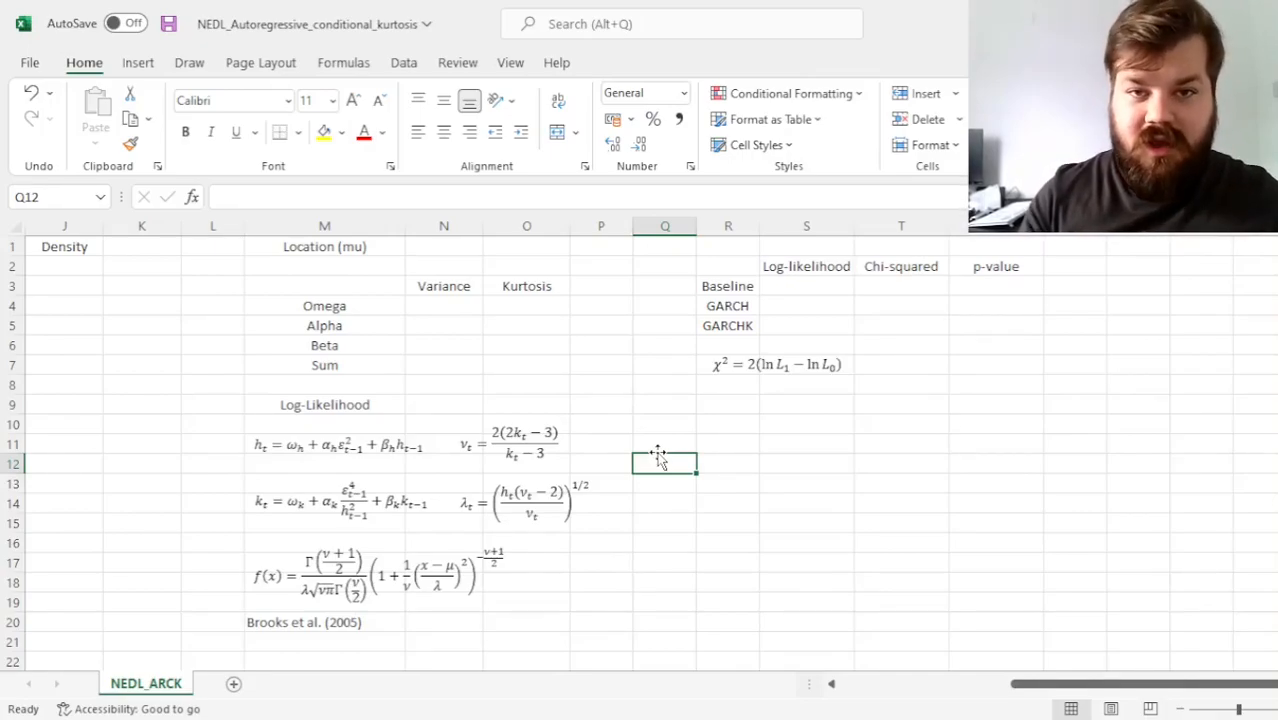
# - Review the kurtosis equation again, the λ_t scale formula with its ν_t term, and the complete density function f(x)
pyautogui.click(259, 510)
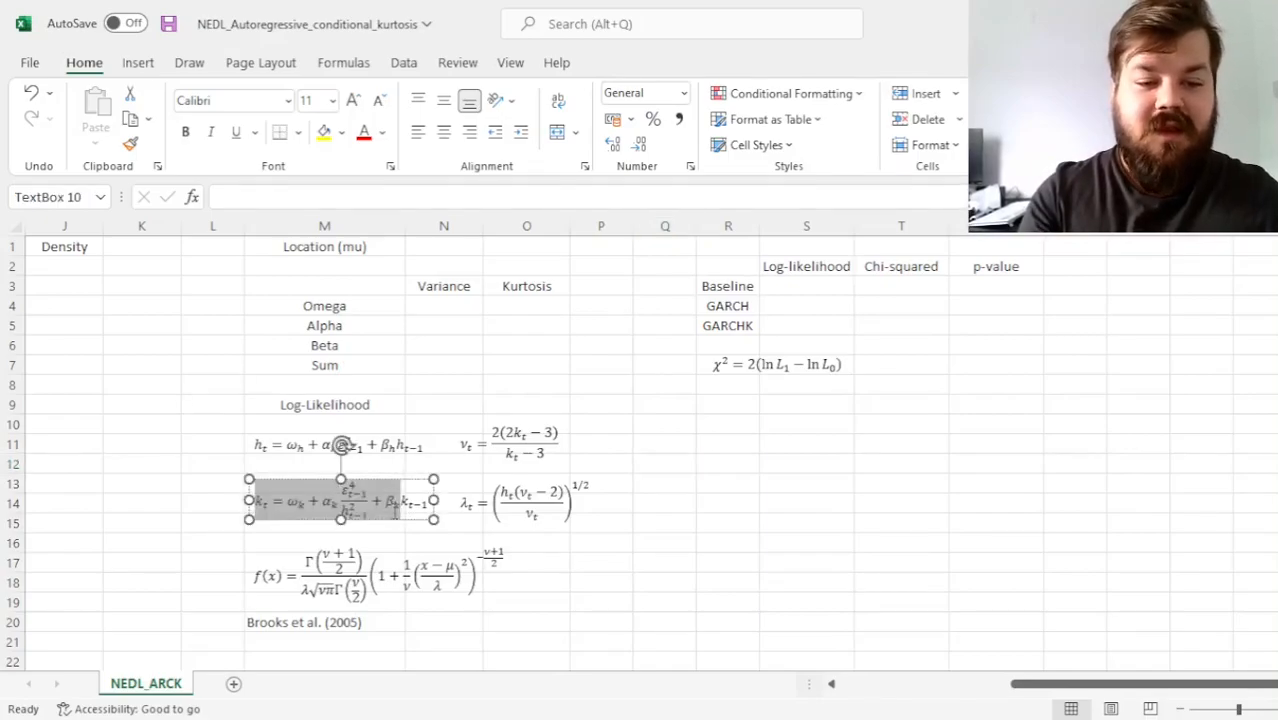
pyautogui.click(208, 520)
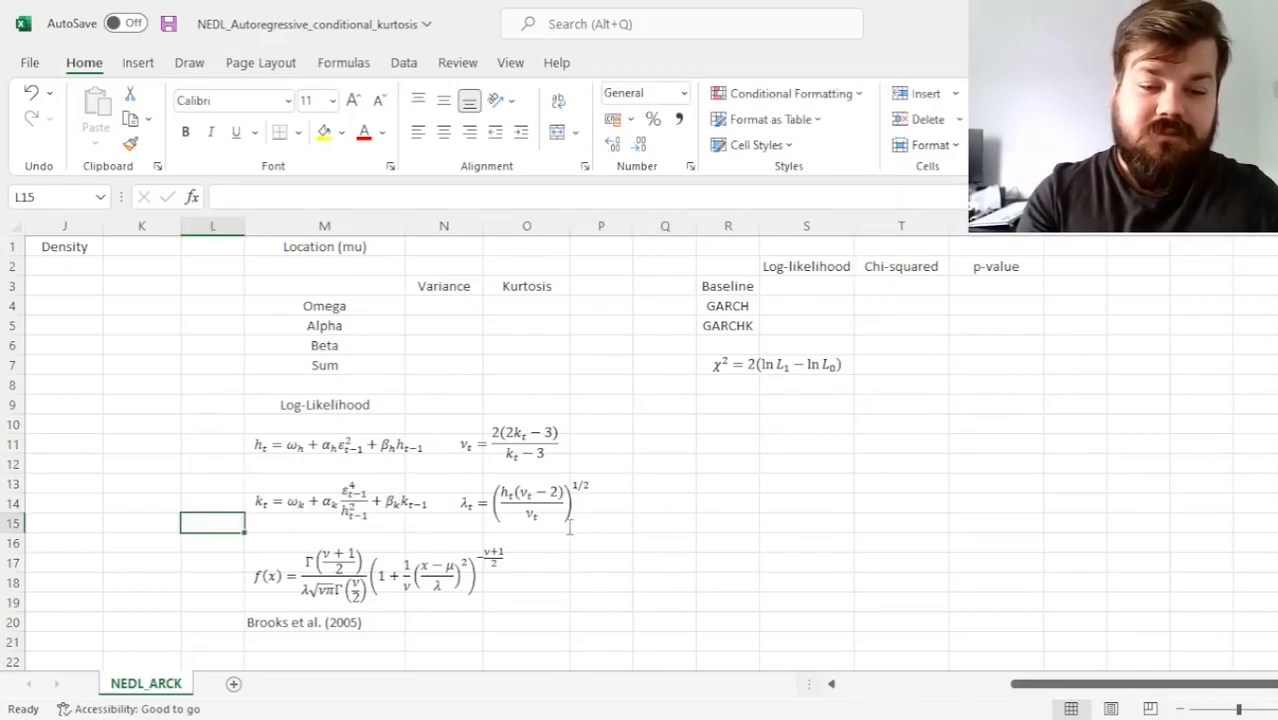
pyautogui.doubleClick(462, 504)
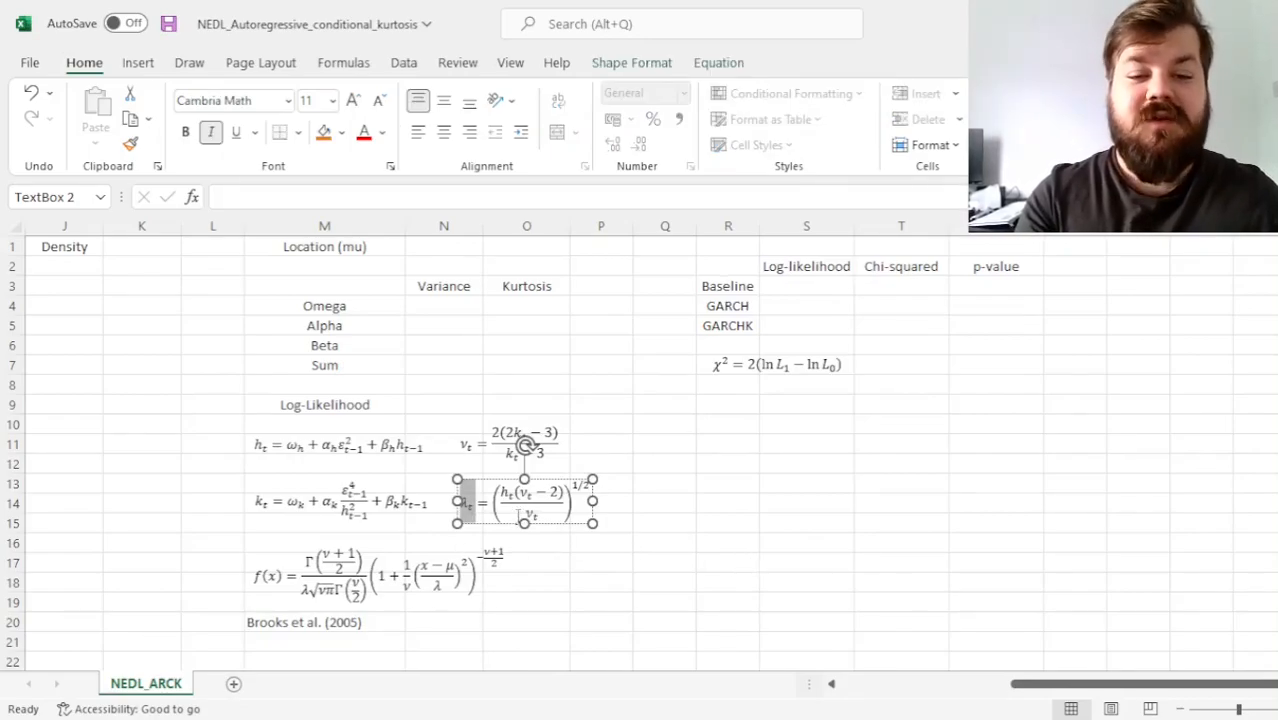
pyautogui.moveTo(511, 510); pyautogui.dragTo(533, 494)
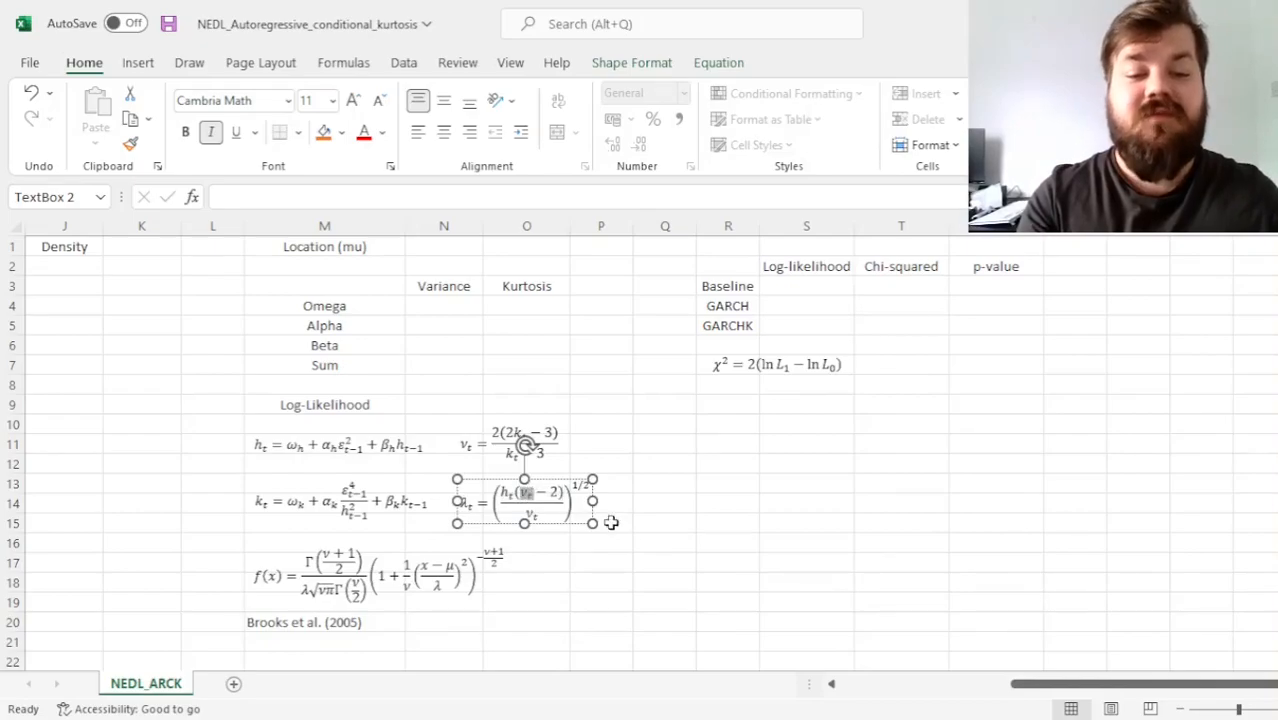
pyautogui.click(671, 573)
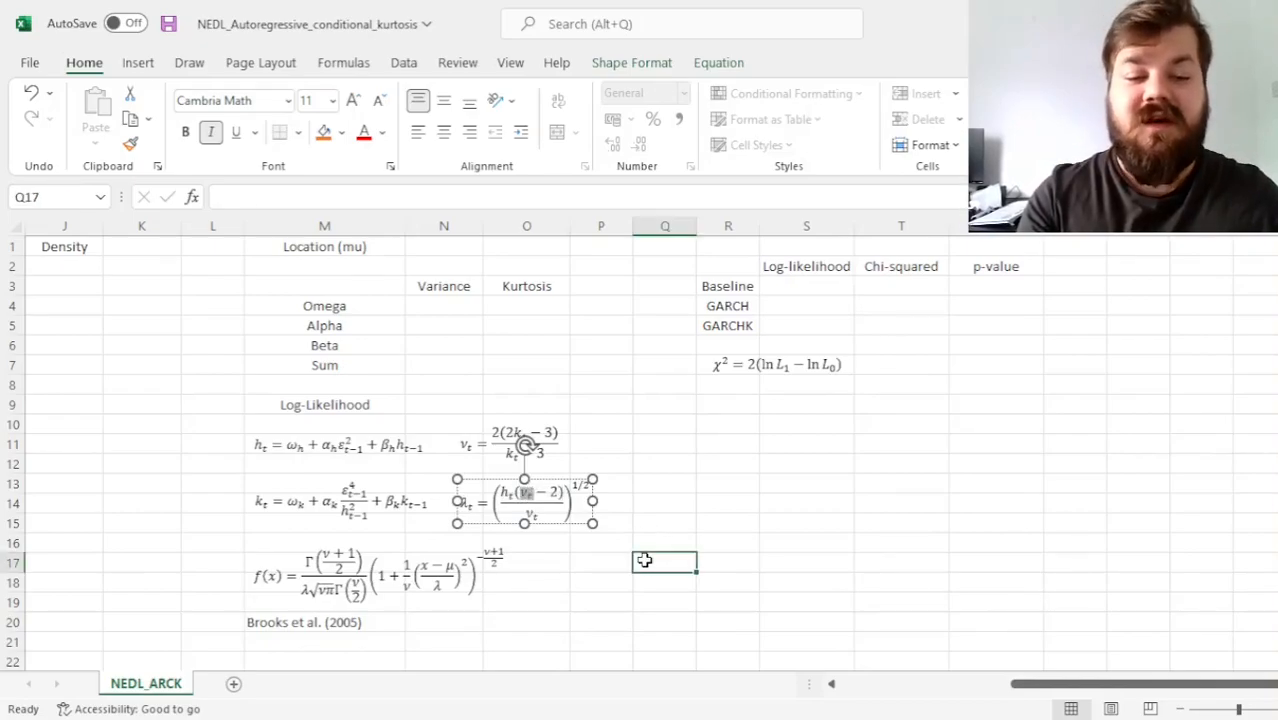
pyautogui.click(258, 575)
pyautogui.moveTo(372, 587); pyautogui.dragTo(470, 580)
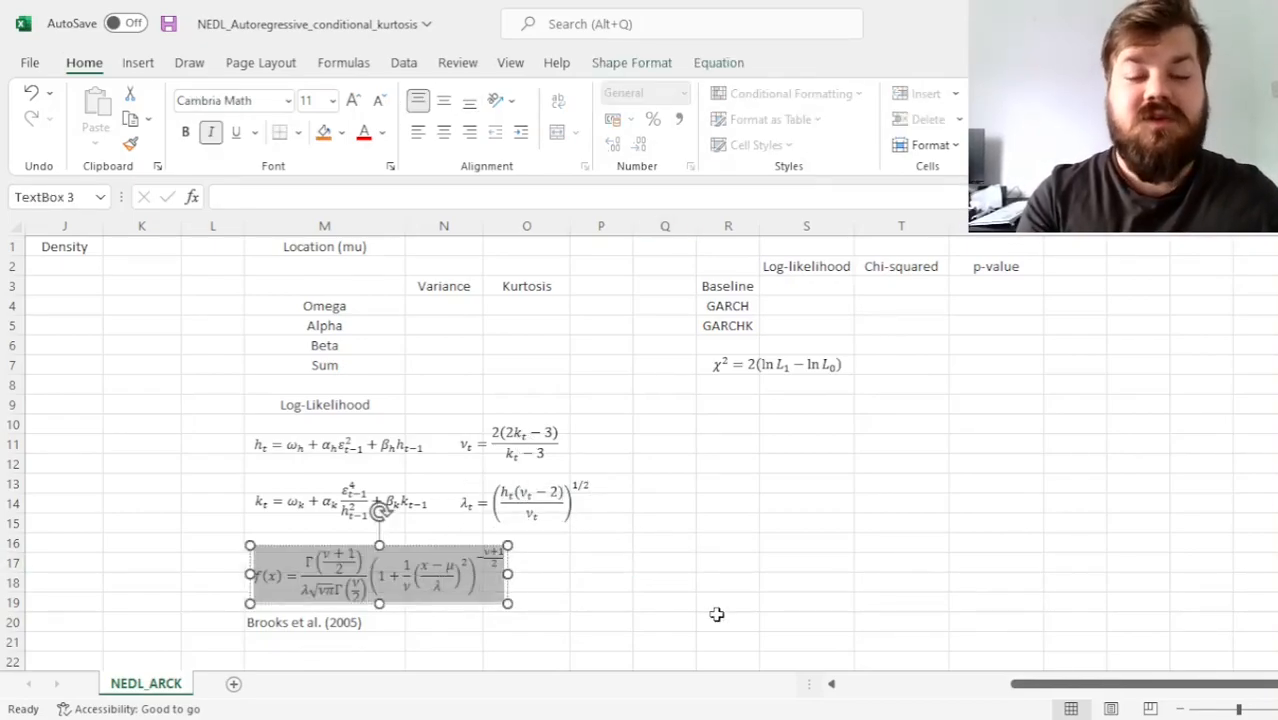
pyautogui.click(594, 597)
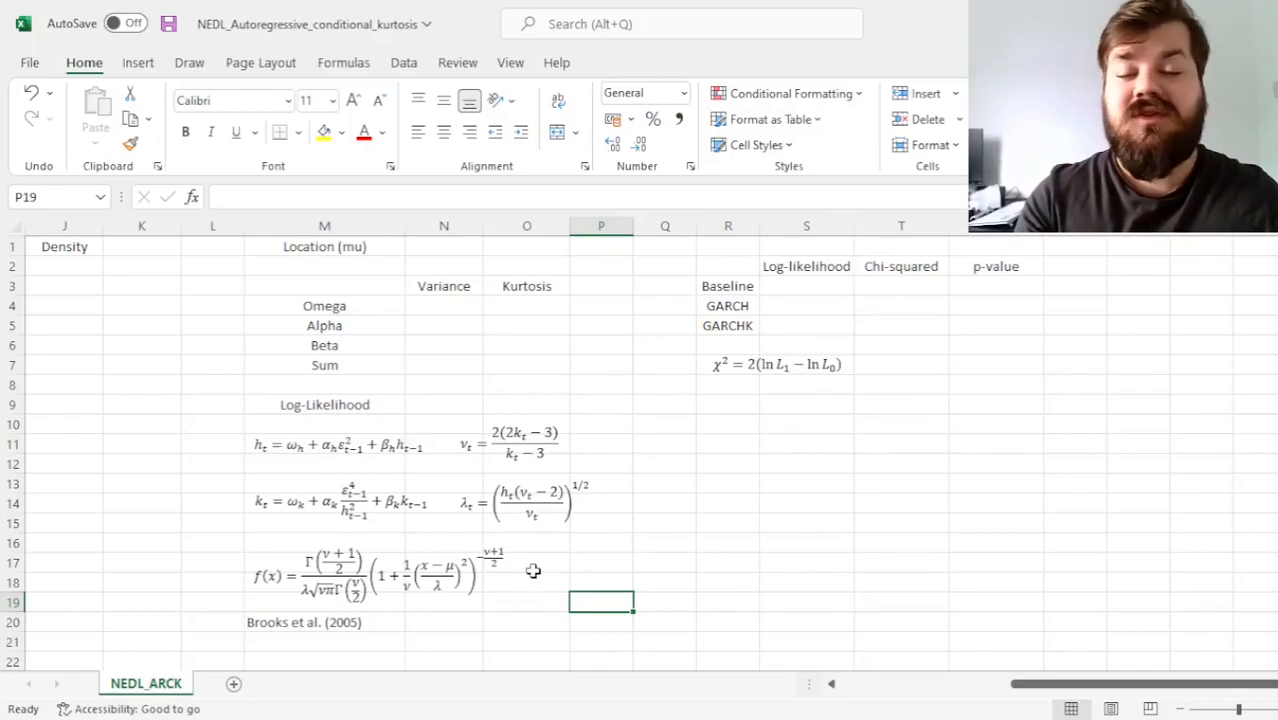
# - Look over the full range of the Date column and return to its first entry in A2
pyautogui.press('Up')
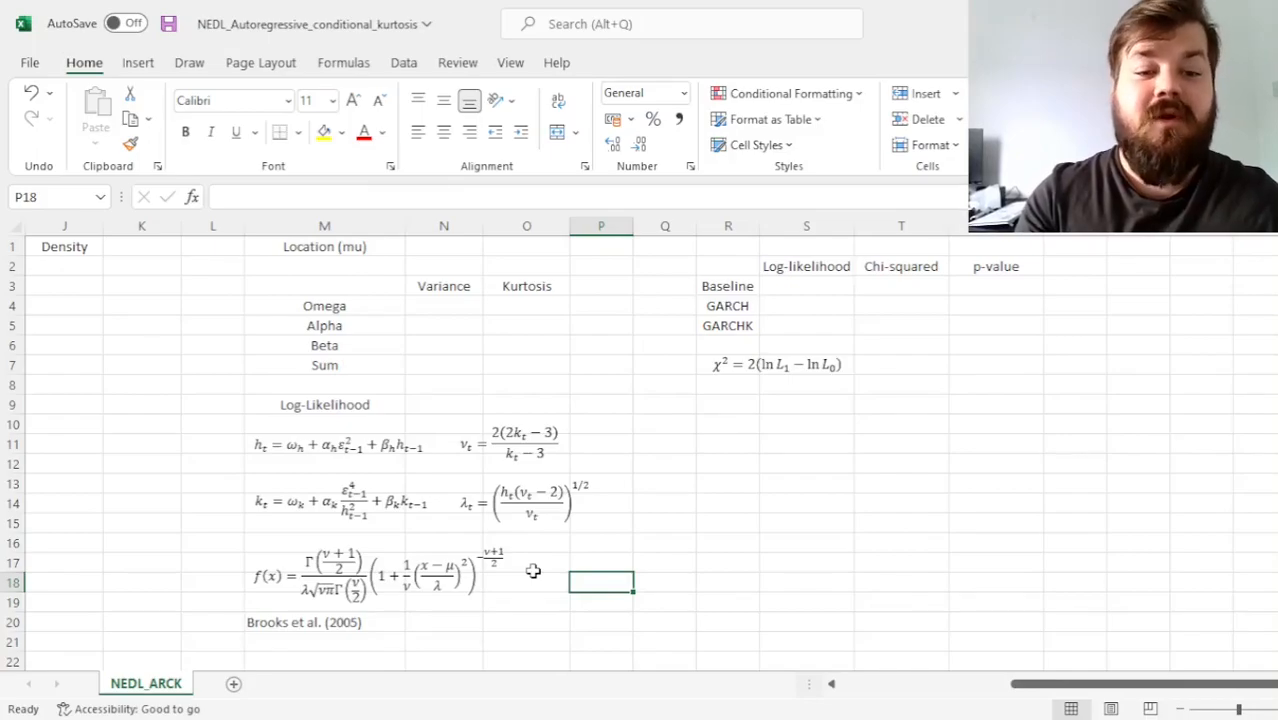
pyautogui.hotkey('ctrl', 'Left')
pyautogui.hotkey('ctrl', 'Left')
pyautogui.hotkey('ctrl', 'Up')
pyautogui.press('Down')
pyautogui.hotkey('ctrl', 'shift', 'Down')
pyautogui.hotkey('ctrl', 'Up')
pyautogui.press('Down')
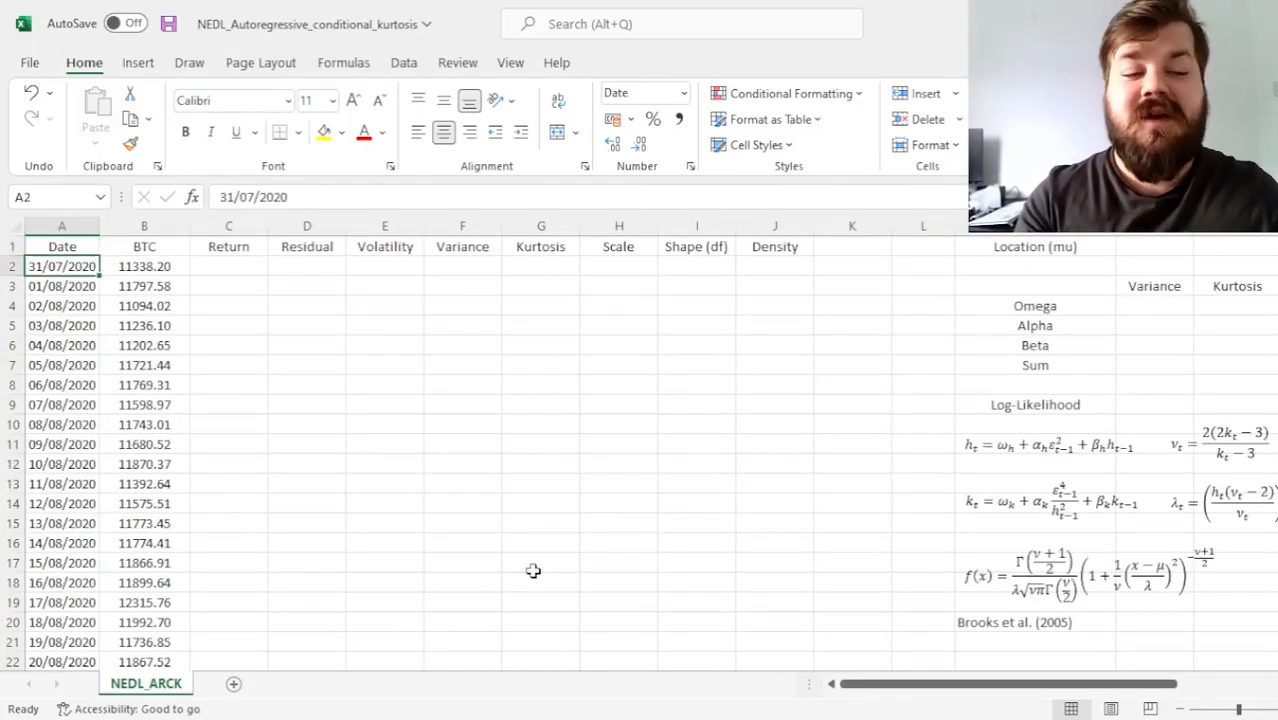
pyautogui.hotkey('ctrl', 'shift', 'Down')
pyautogui.hotkey('ctrl', 'Up')
pyautogui.press('Down')
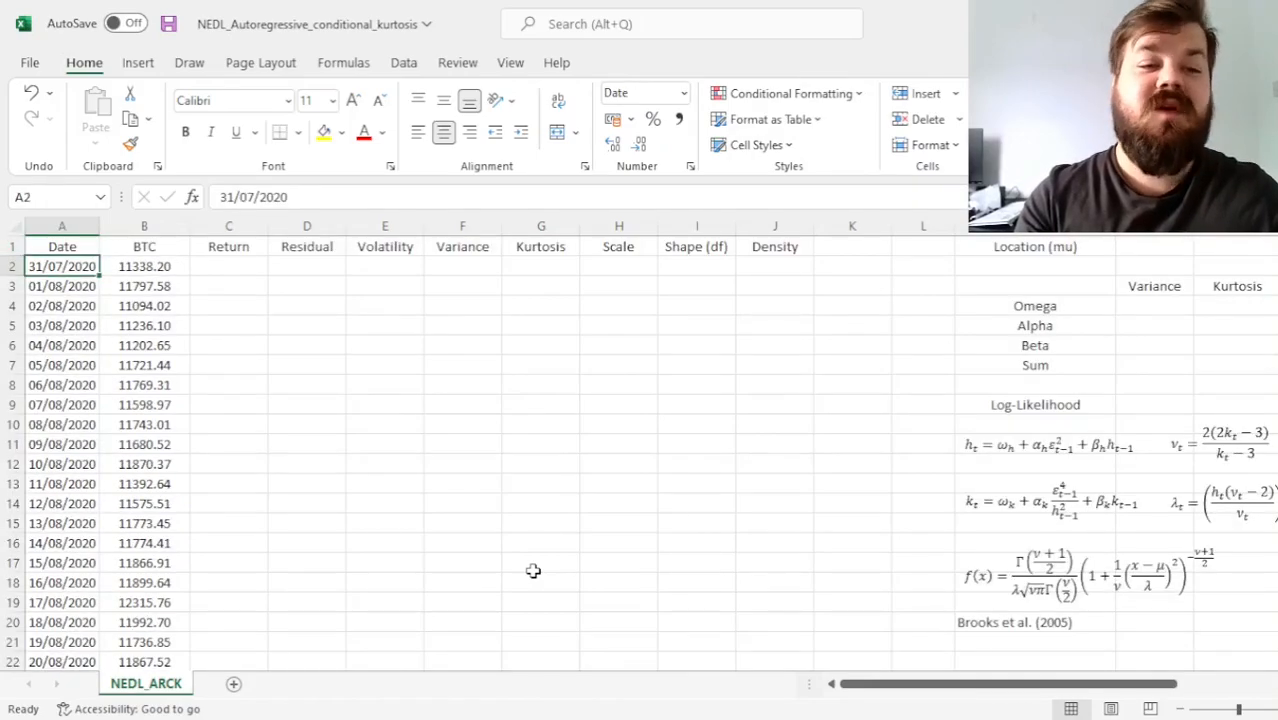
# - Calculate the log return in C3 with =LN(B3/B2) and fill it down the whole Return column
pyautogui.press('Right')
pyautogui.press('Right')
pyautogui.press('Down')
pyautogui.write('=')
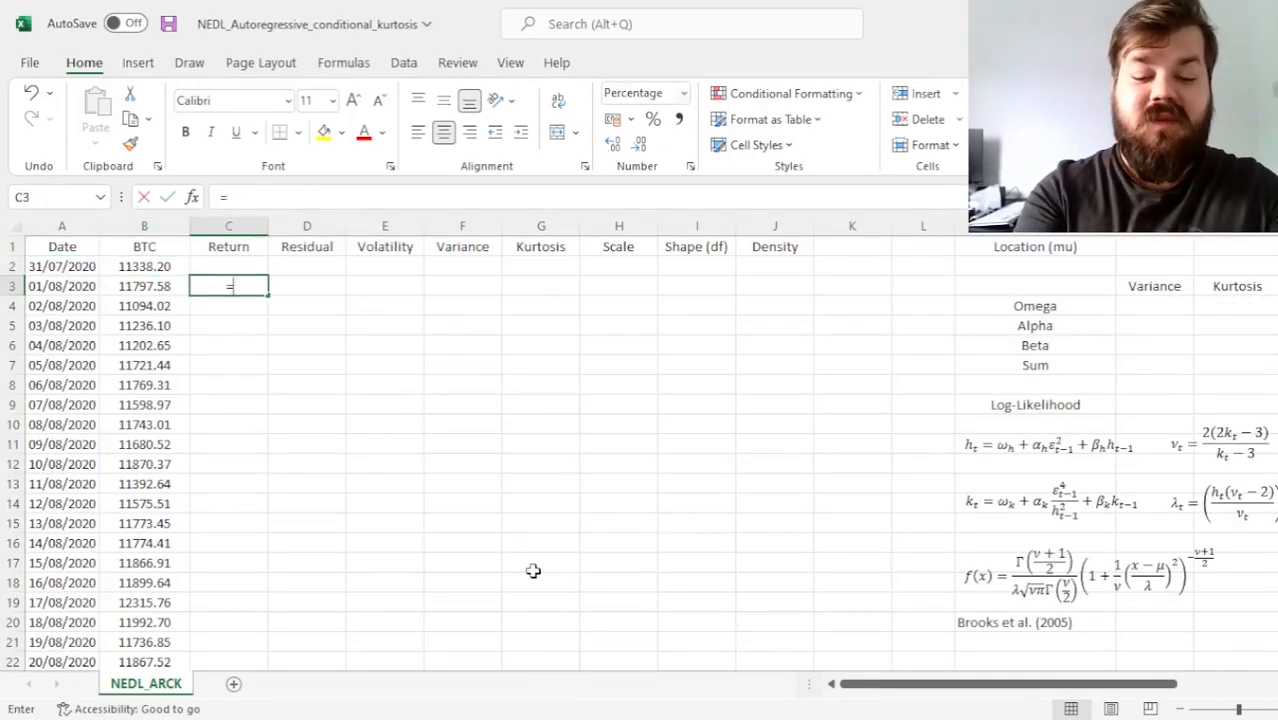
pyautogui.write('LN(')
pyautogui.press('Left')
pyautogui.write('/')
pyautogui.press('Left')
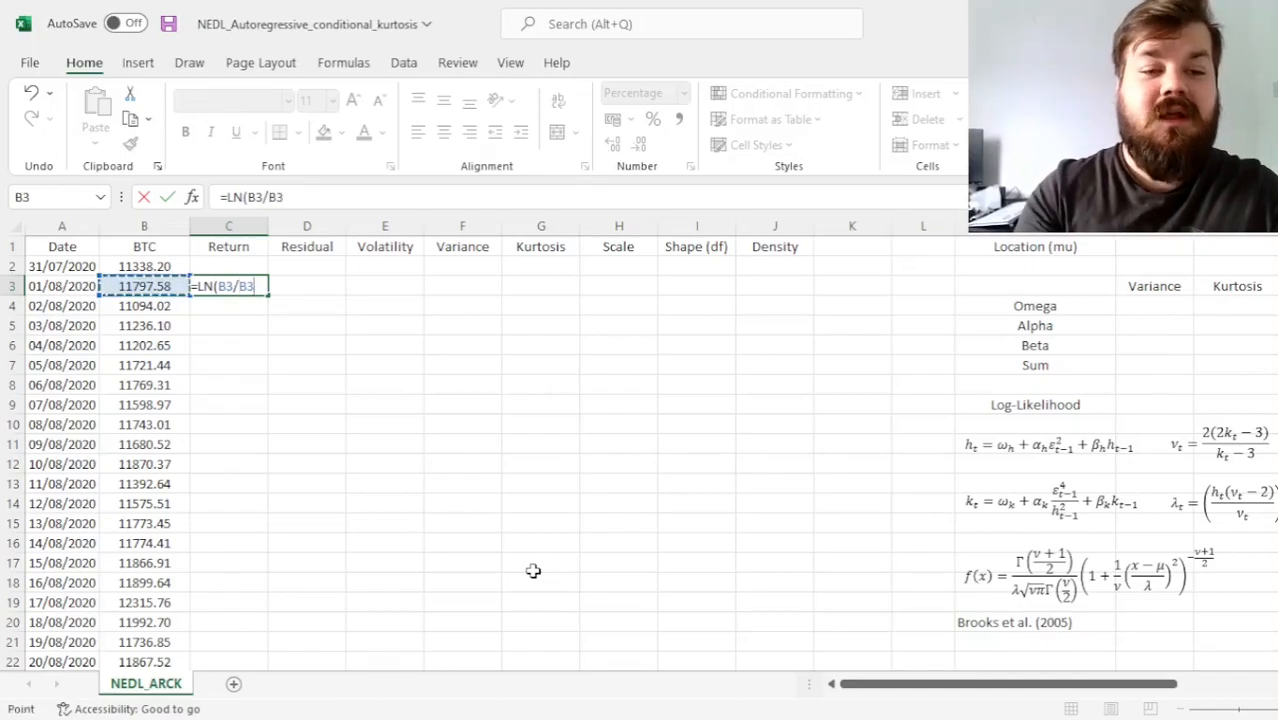
pyautogui.press('Up')
pyautogui.write(')')
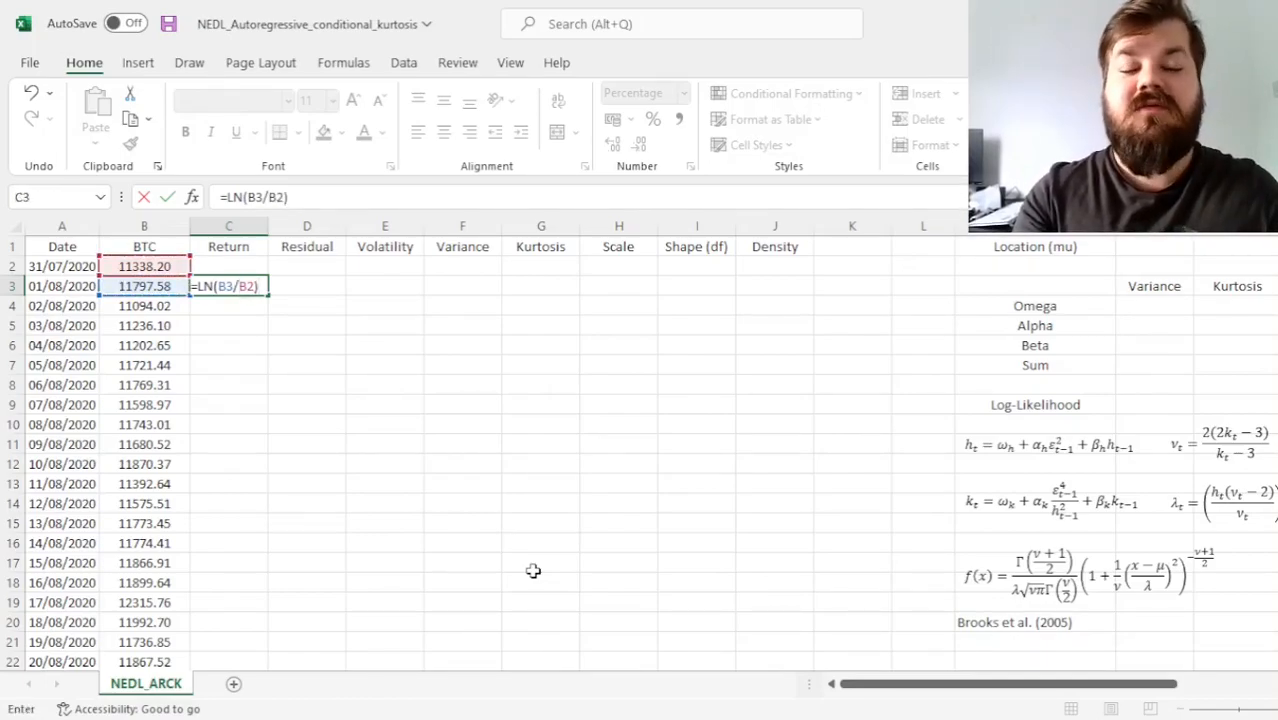
pyautogui.press('Return')
pyautogui.press('Up')
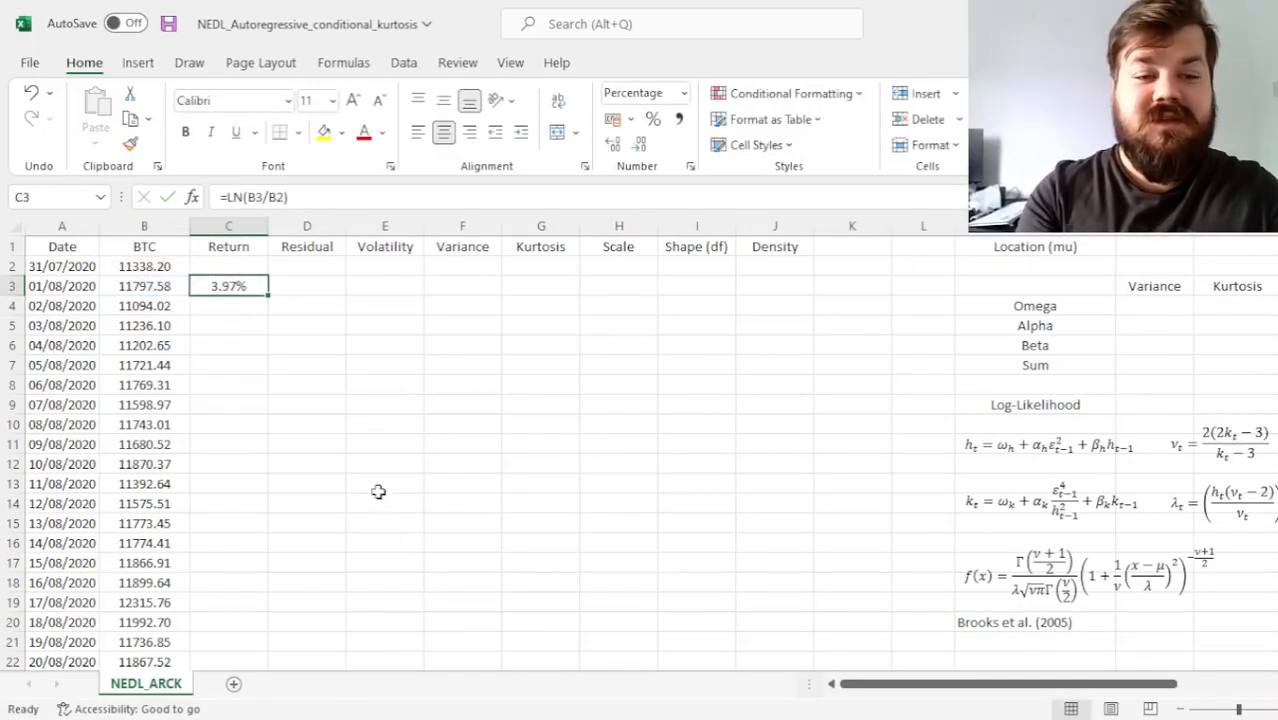
pyautogui.doubleClick(268, 297)
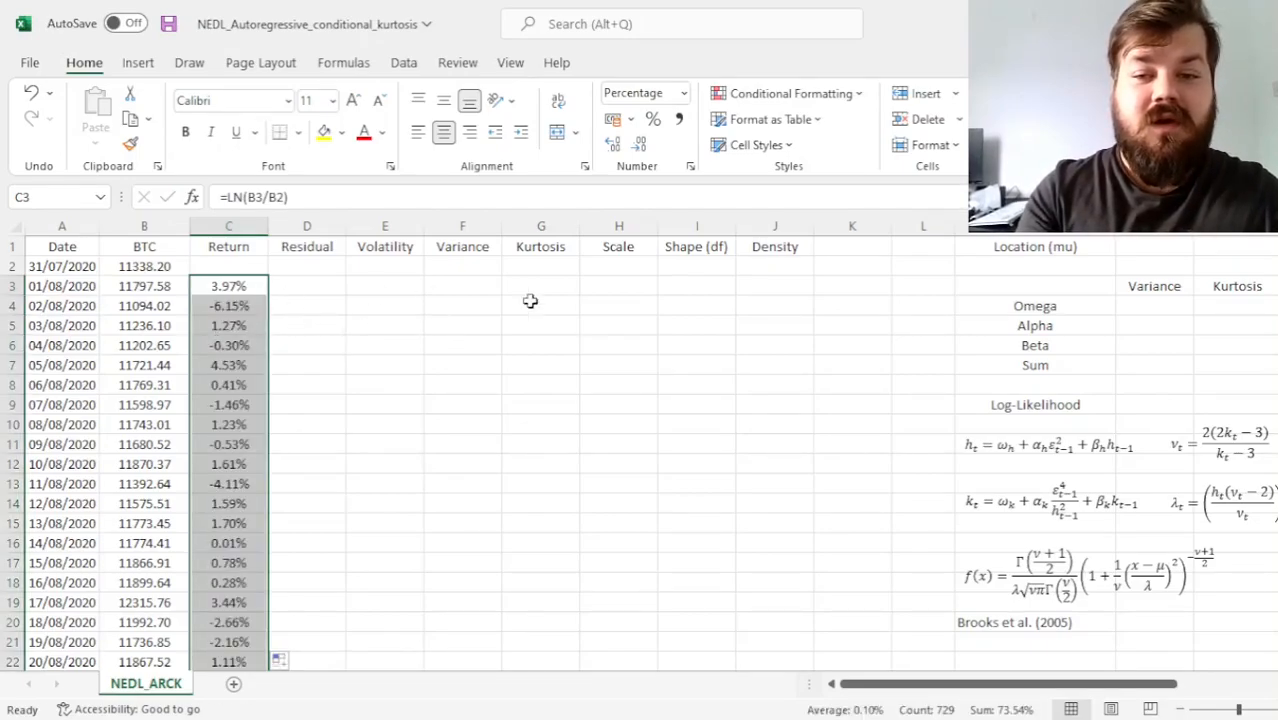
# - Set Location (mu) in N1 to the mean of the returns with =AVERAGE(C3:C731)
pyautogui.click(1140, 246)
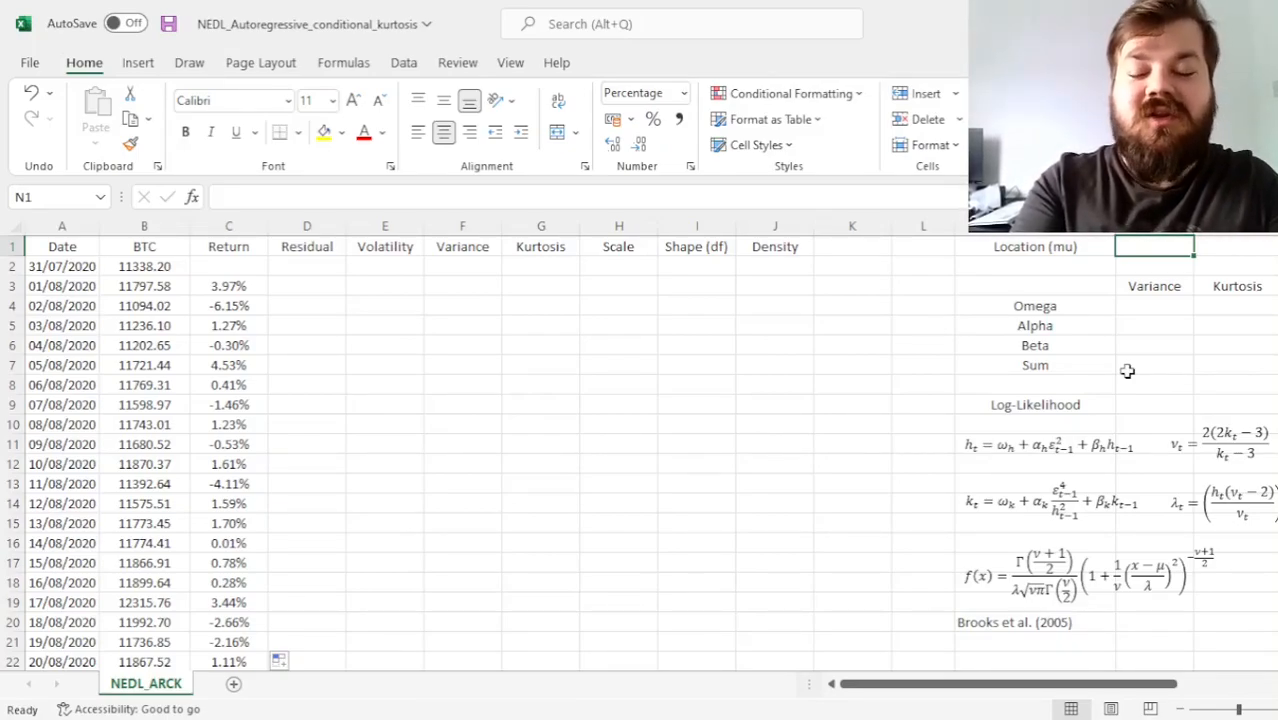
pyautogui.write('=')
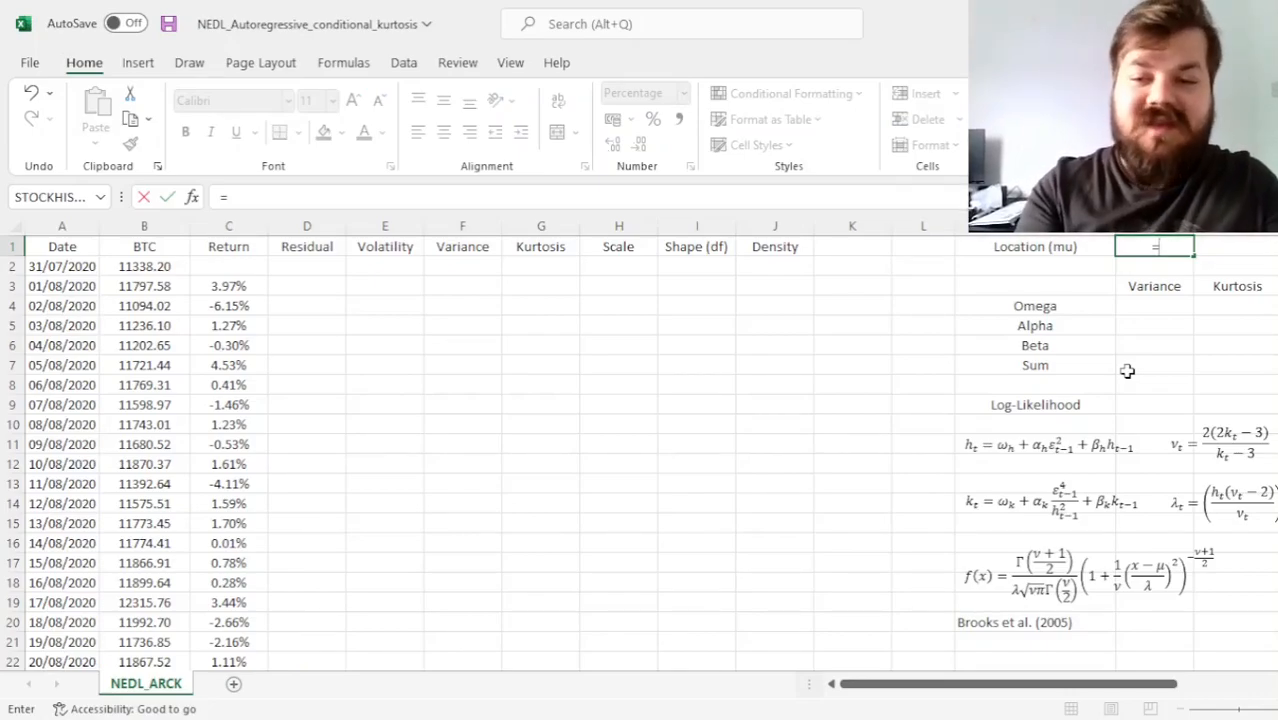
pyautogui.write('AVERAGE(')
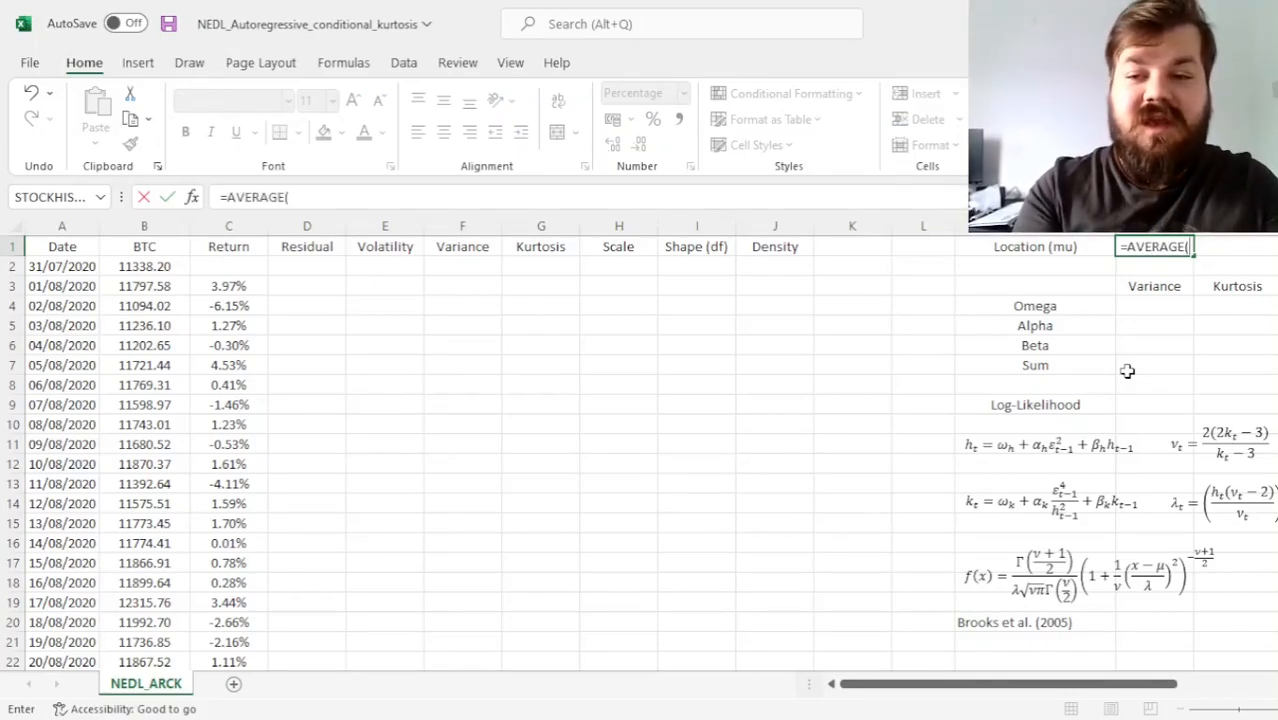
pyautogui.hotkey('ctrl', 'shift', 'Down')
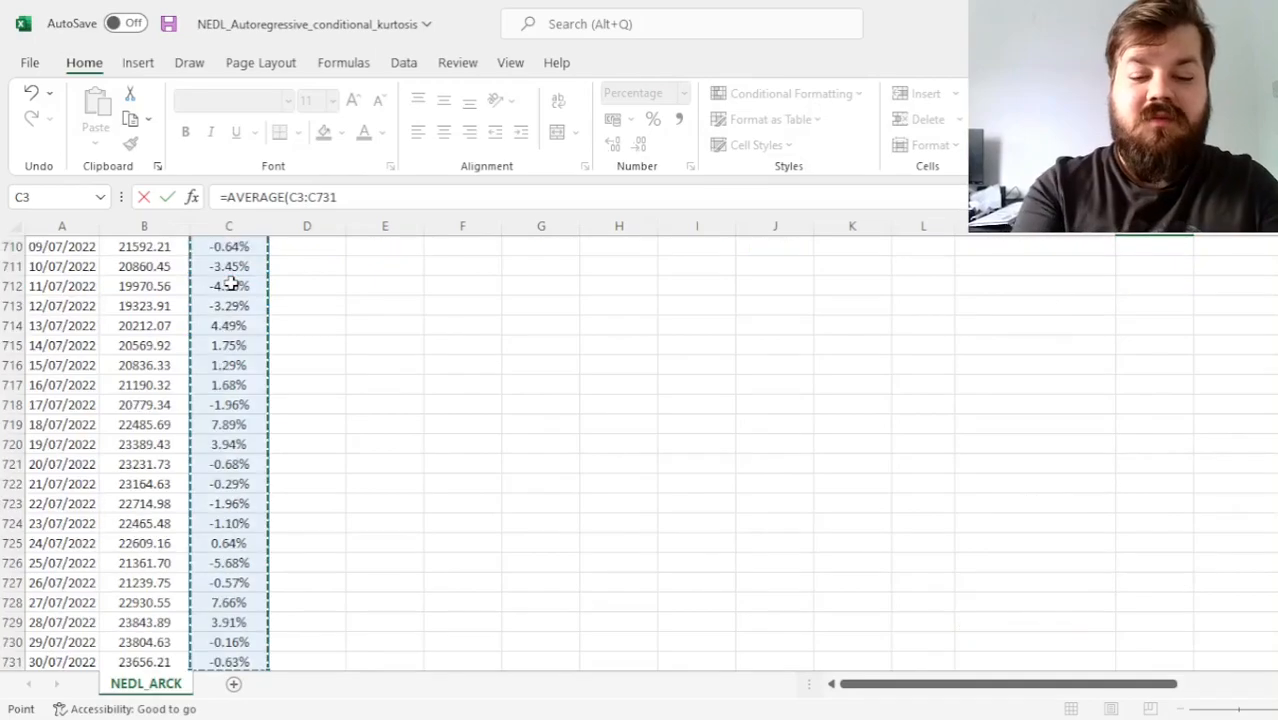
pyautogui.press('Return')
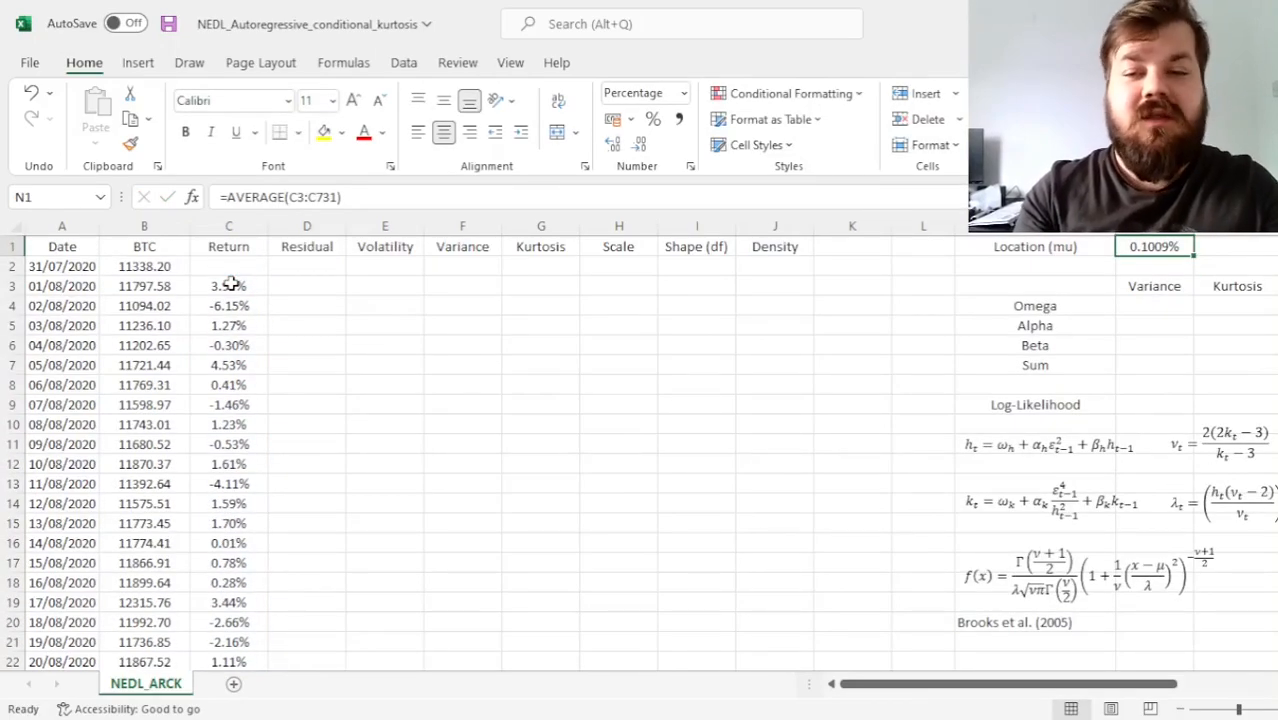
# - Set the variance Omega in N4 to the sample variance of all returns from C3 down, using VAR.S
pyautogui.press('Down')
pyautogui.press('Down')
pyautogui.press('Down')
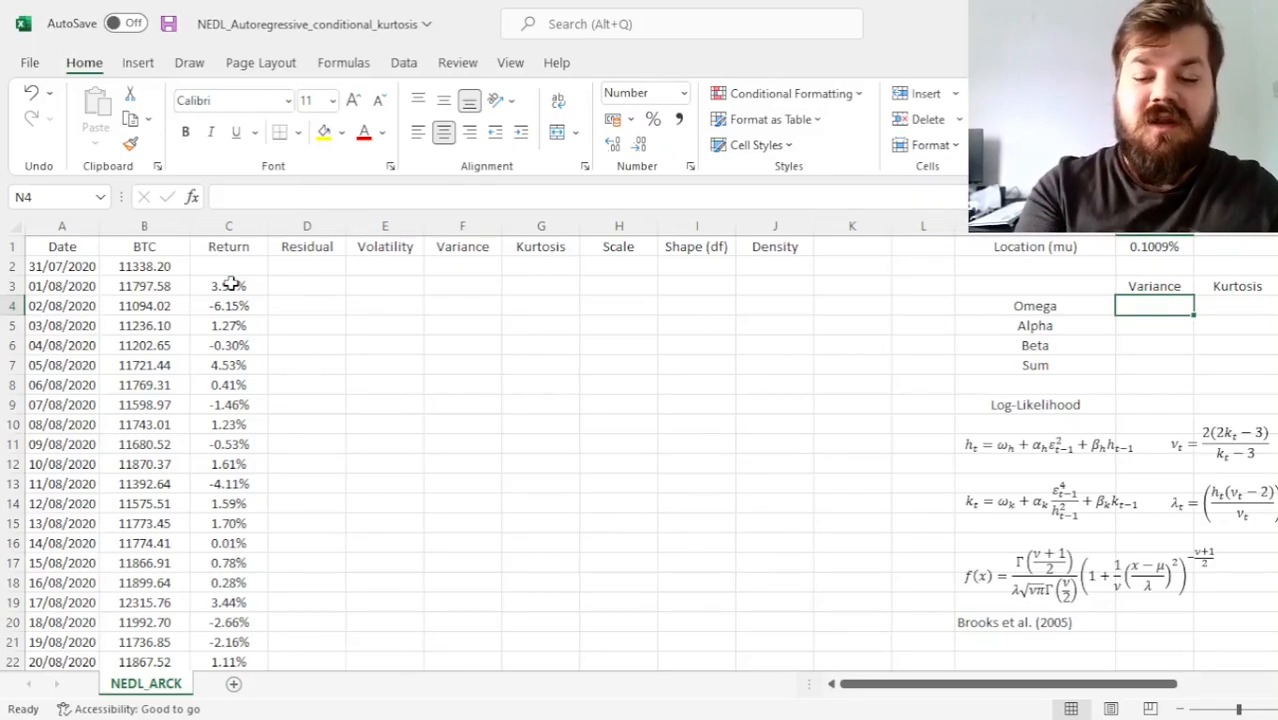
pyautogui.write('=')
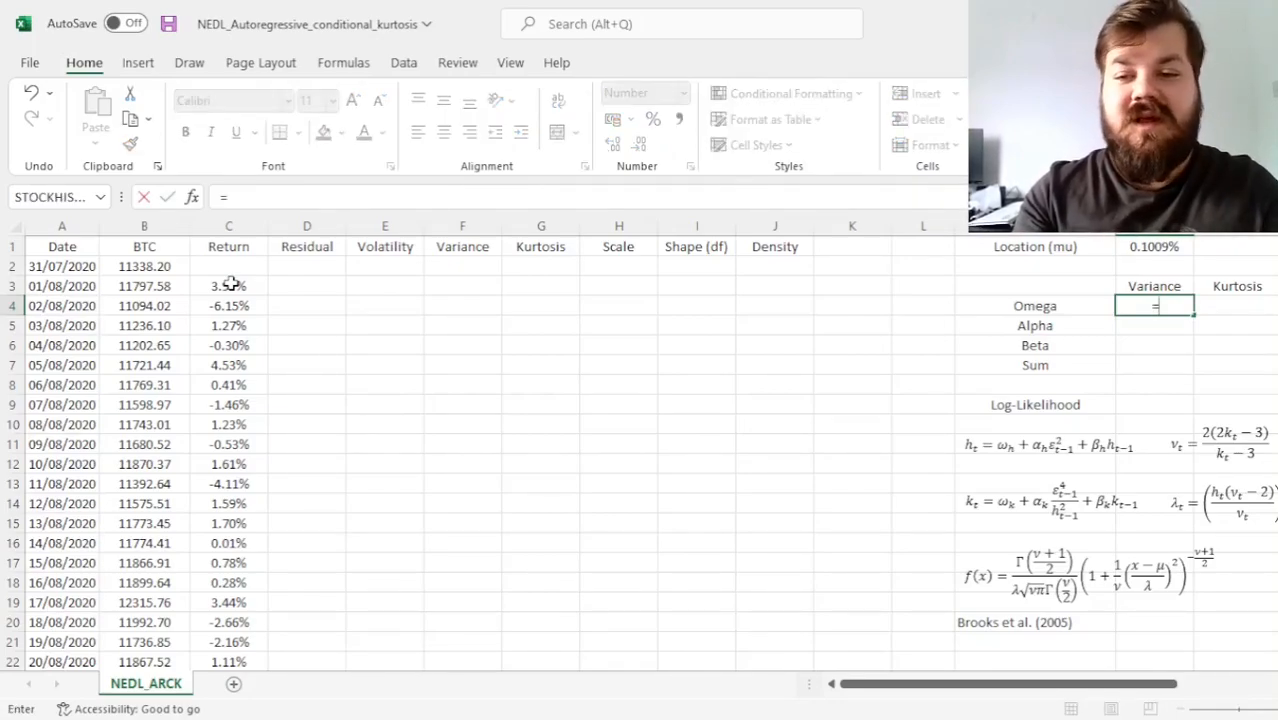
pyautogui.write('VAR.S(')
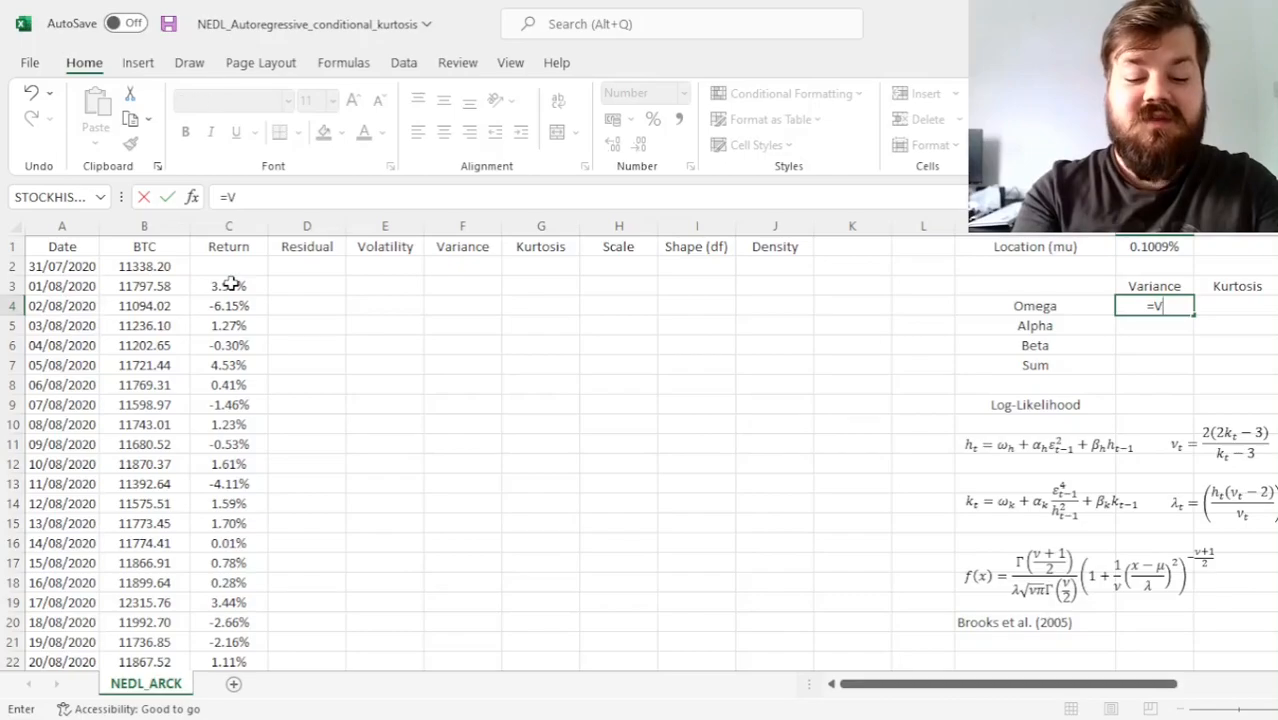
pyautogui.click(231, 288)
pyautogui.click(231, 285)
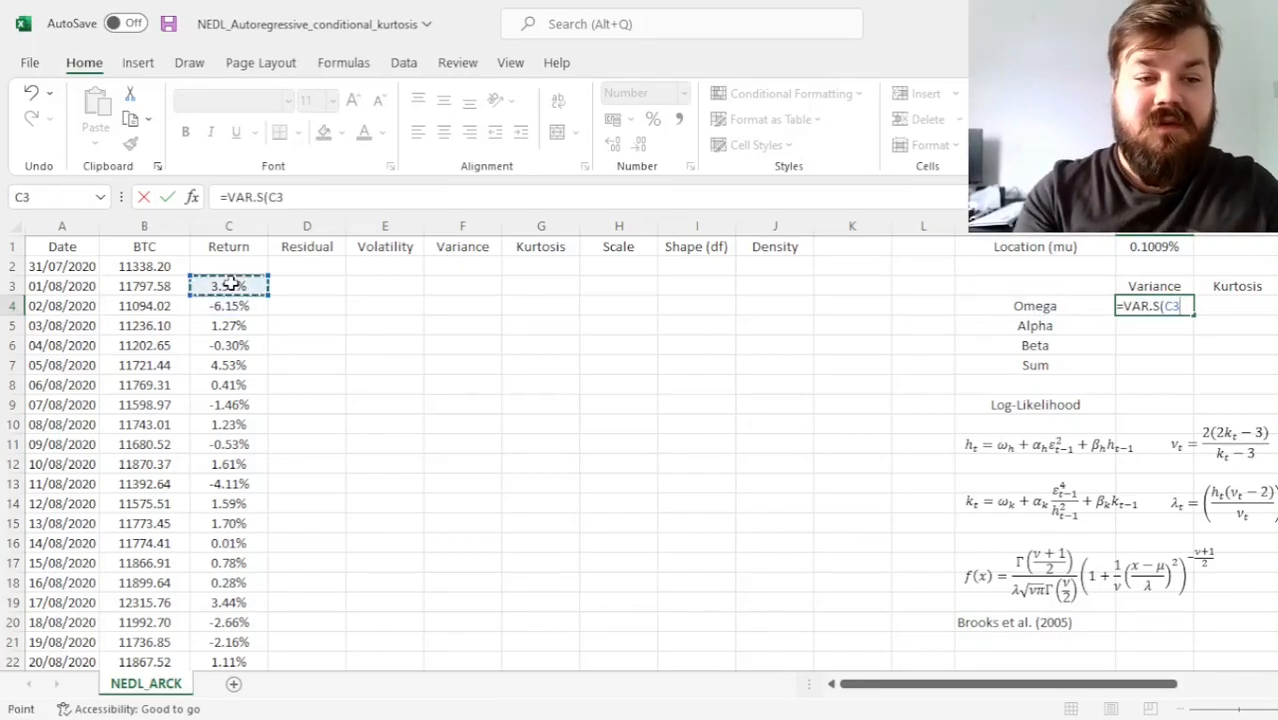
pyautogui.hotkey('ctrl', 'shift', 'Down')
pyautogui.hotkey('ctrl', 'Return')
pyautogui.press('Up')
pyautogui.scroll(1, 231, 285)
# - Enter 0 as the starting value for the variance equation's Alpha in N5 and Beta in N6
pyautogui.press('Down')
pyautogui.press('Down')
pyautogui.write('0')
pyautogui.press('Return')
pyautogui.write('0')
pyautogui.hotkey('ctrl', 'Return')
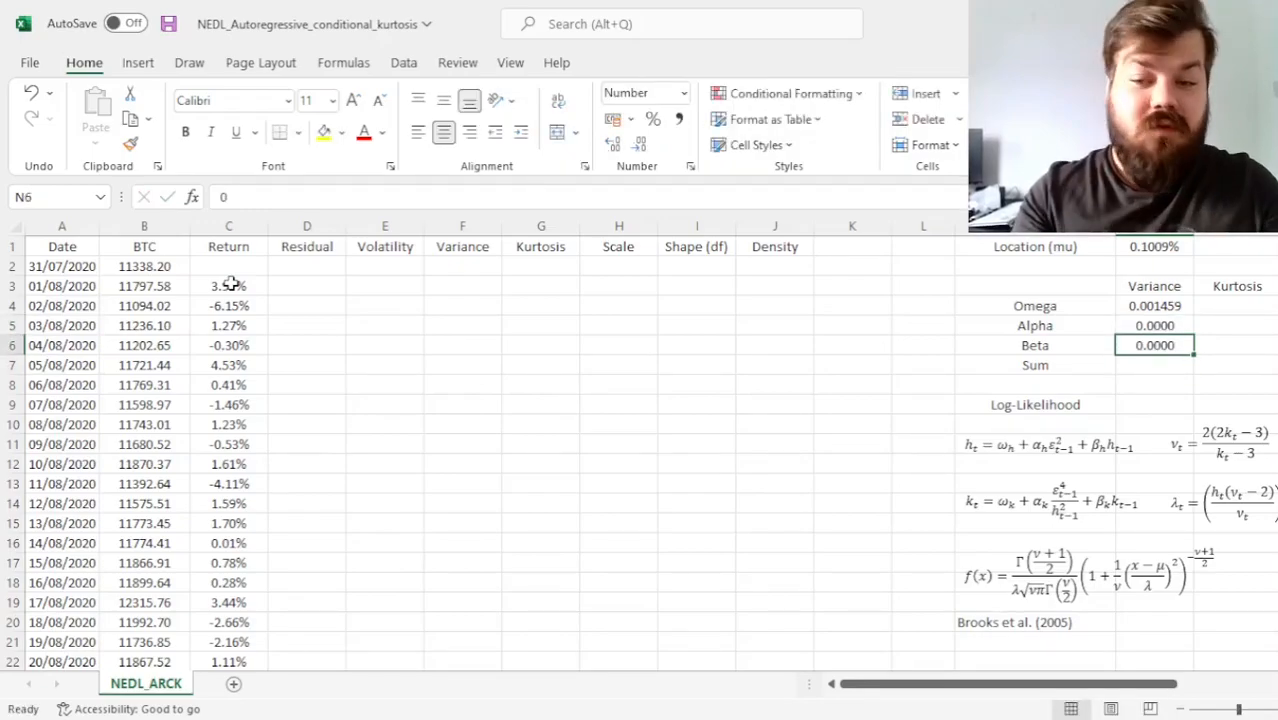
pyautogui.press('Up')
pyautogui.press('Up')
pyautogui.press('Up')
pyautogui.press('Up')
pyautogui.press('Up')
pyautogui.press('Down')
pyautogui.press('Down')
pyautogui.press('Down')
pyautogui.press('Down')
pyautogui.press('Down')
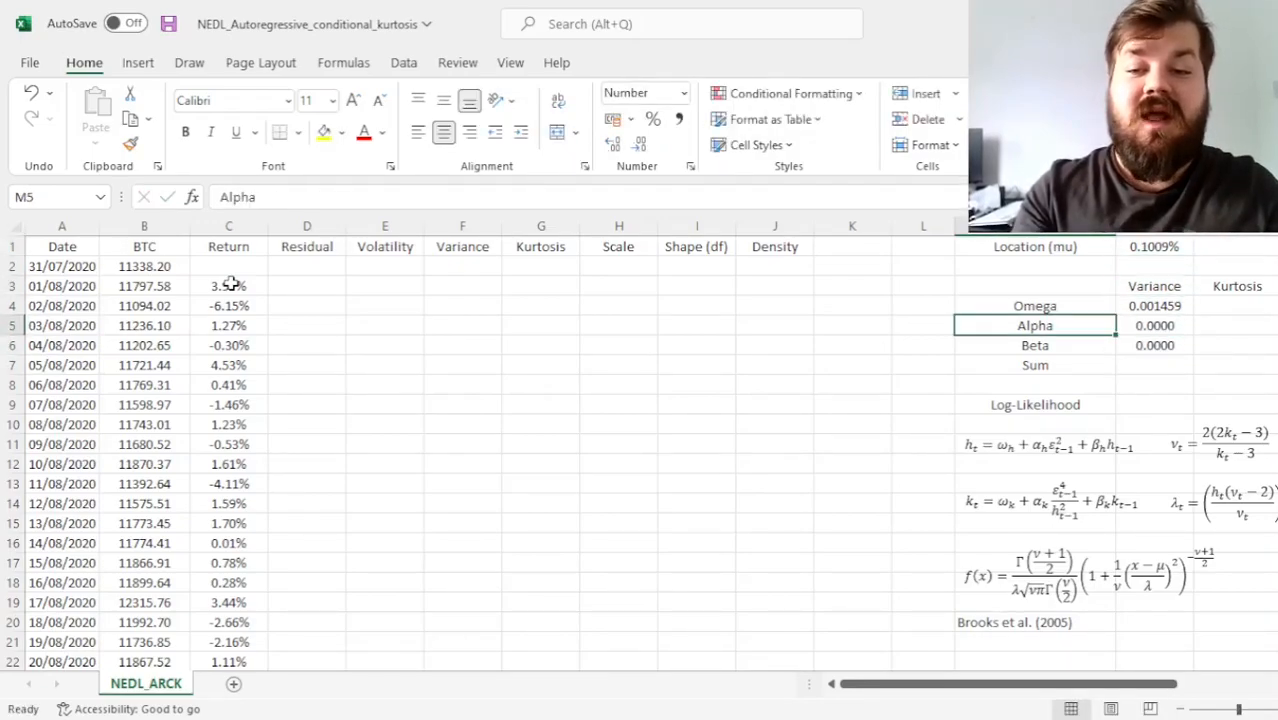
# - Set the kurtosis Omega in O4 to the raw kurtosis of the returns with =KURT(C3:C731)+3
pyautogui.press('Right')
pyautogui.press('Up')
pyautogui.press('Up')
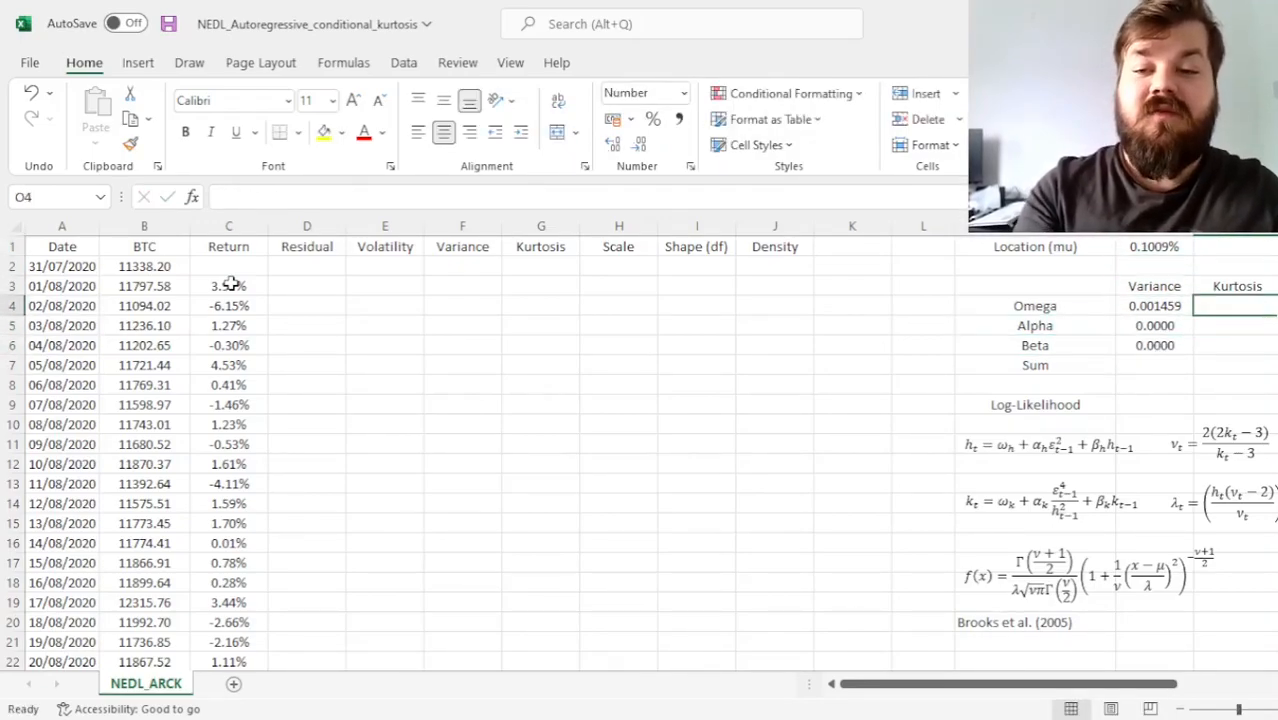
pyautogui.write('=KURT(')
pyautogui.press('Left')
pyautogui.press('Left')
pyautogui.click(230, 285)
pyautogui.hotkey('ctrl', 'shift', 'Down')
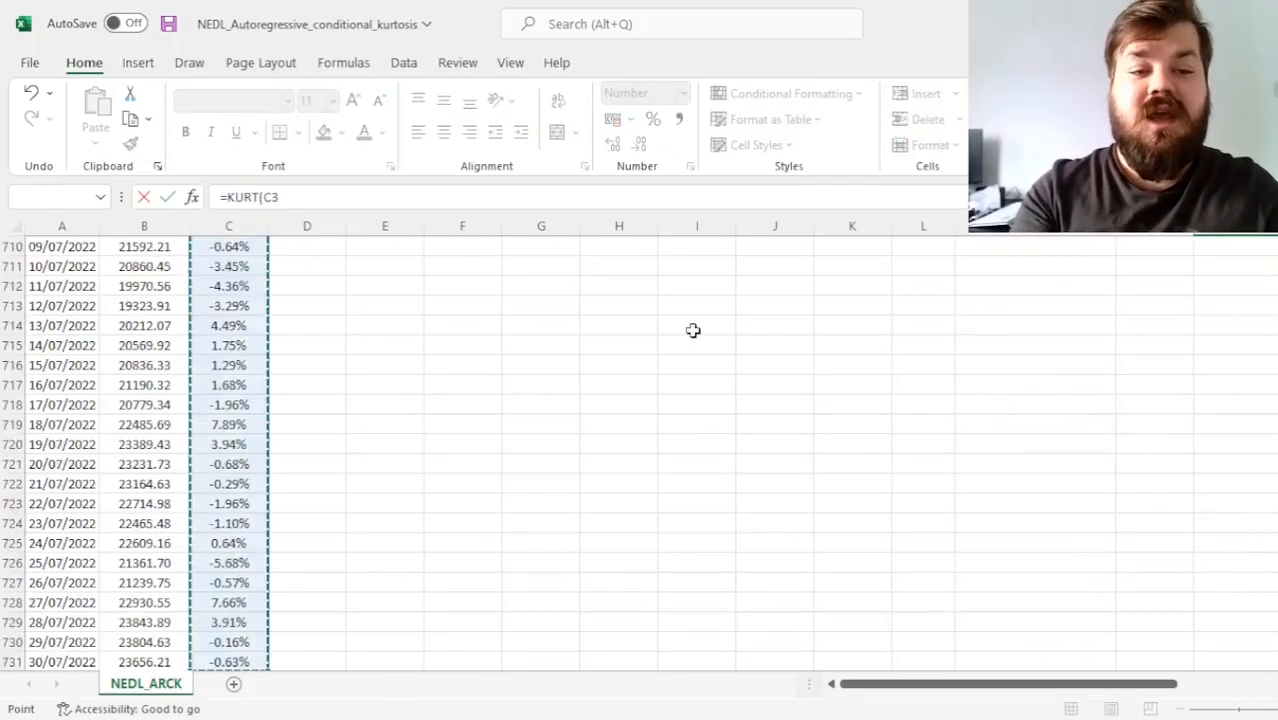
pyautogui.write(')')
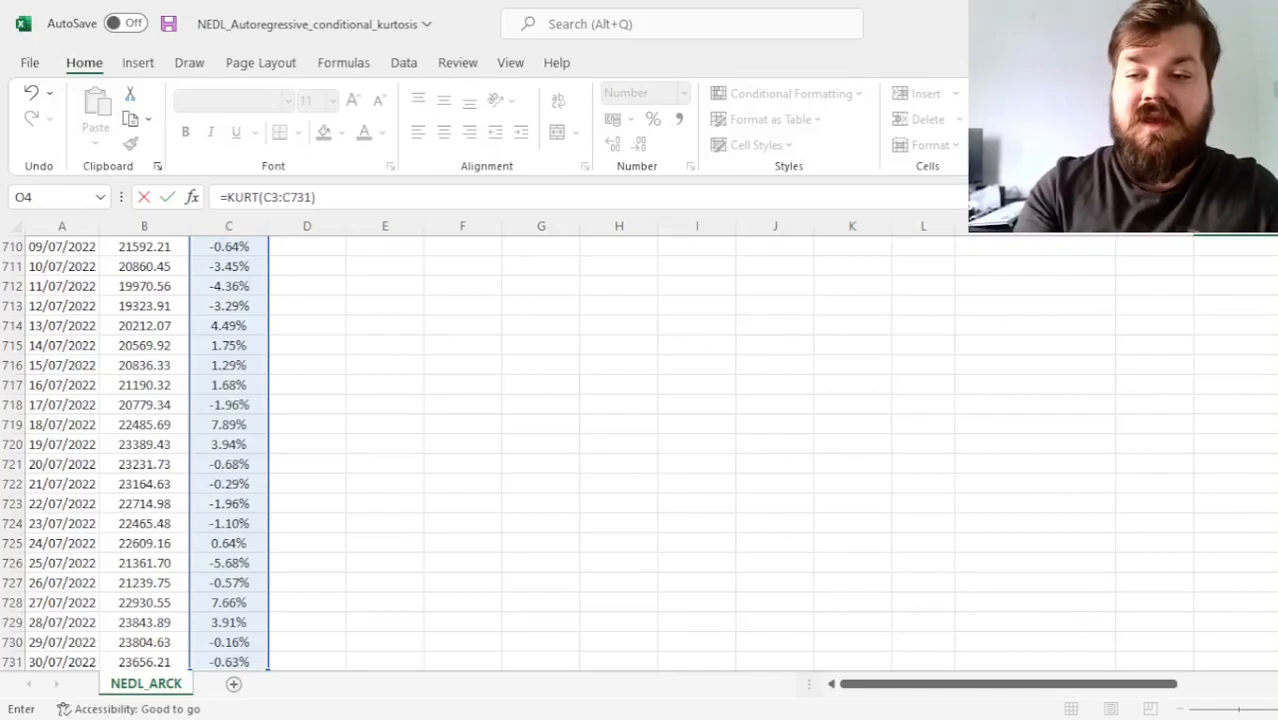
pyautogui.hotkey('ctrl', 'BackSpace')
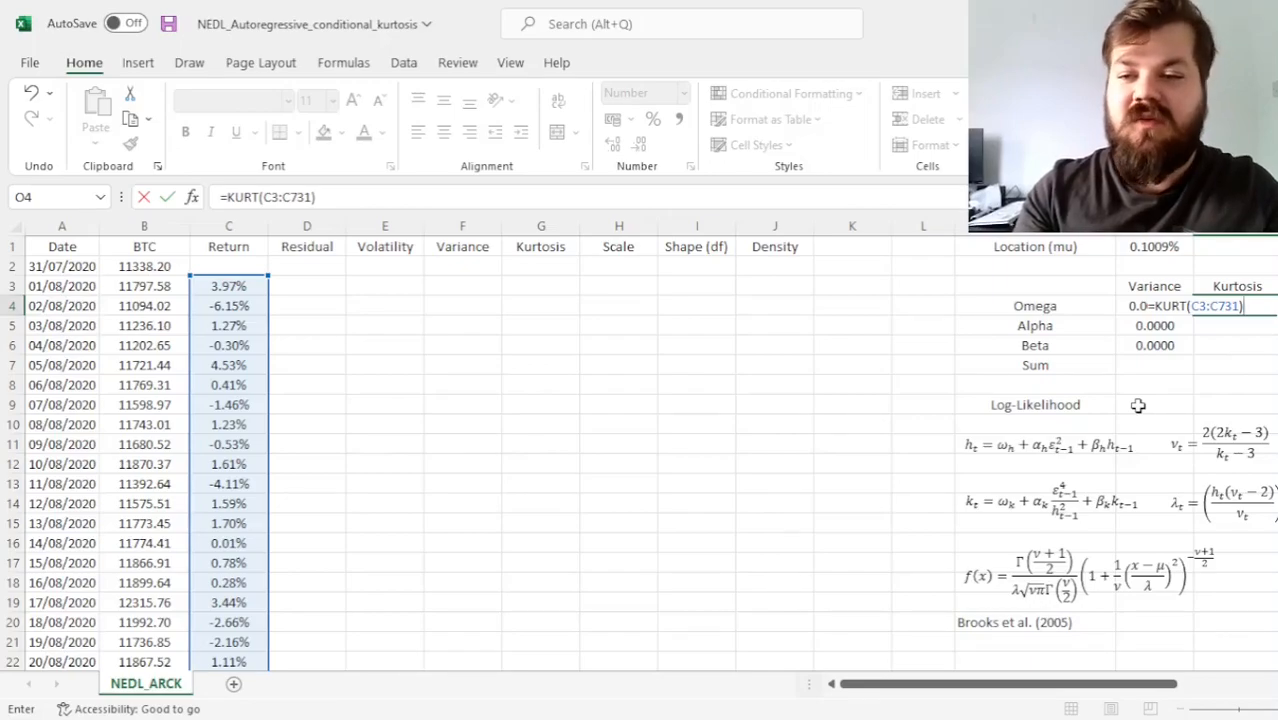
pyautogui.write('3')
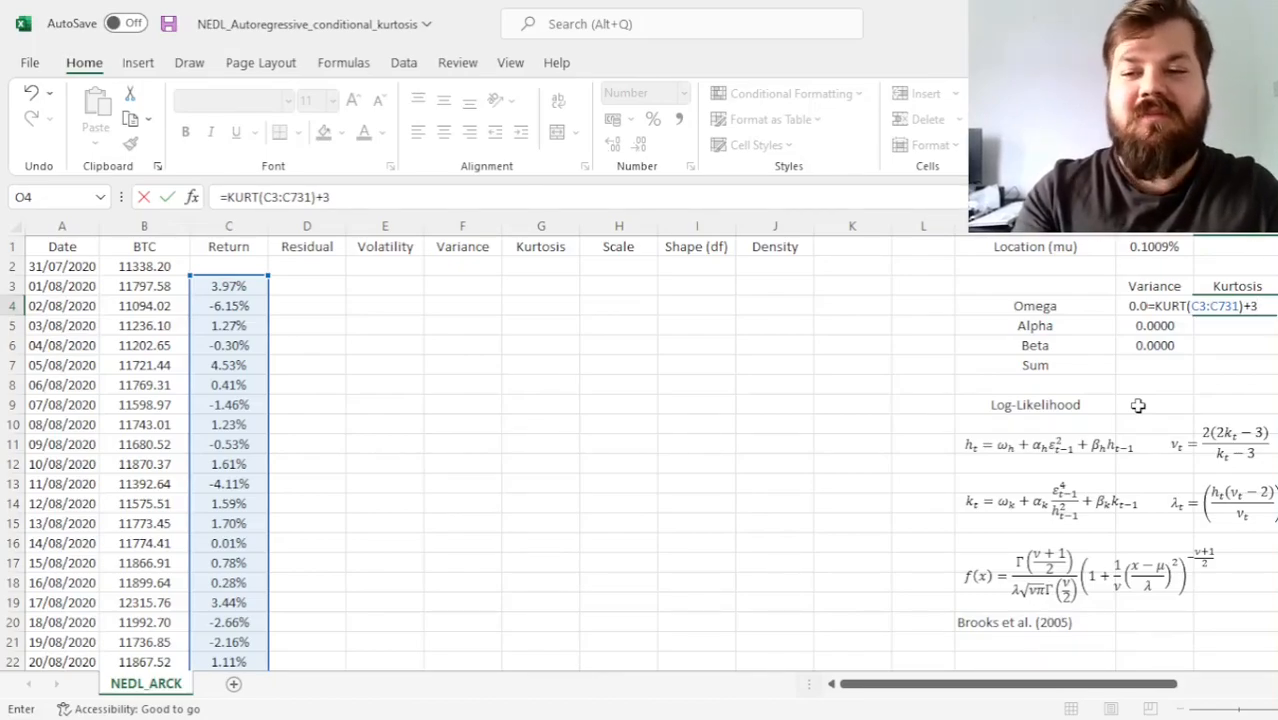
pyautogui.press('Return')
# - Enter 0 as the starting value for the kurtosis equation's Alpha in O5 and Beta in O6
pyautogui.press('Left')
pyautogui.hotkey('shift', 'Down')
pyautogui.press('Right')
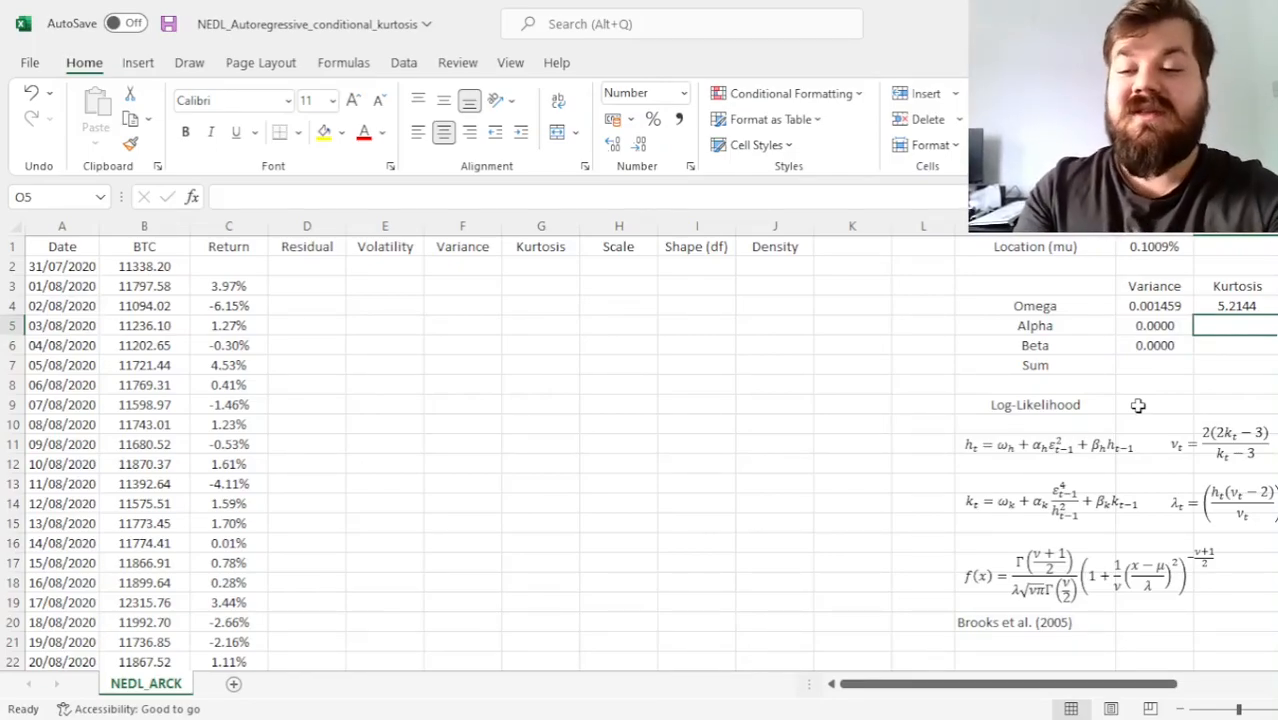
pyautogui.write('0')
pyautogui.press('Return')
pyautogui.write('0000')
pyautogui.press('Return')
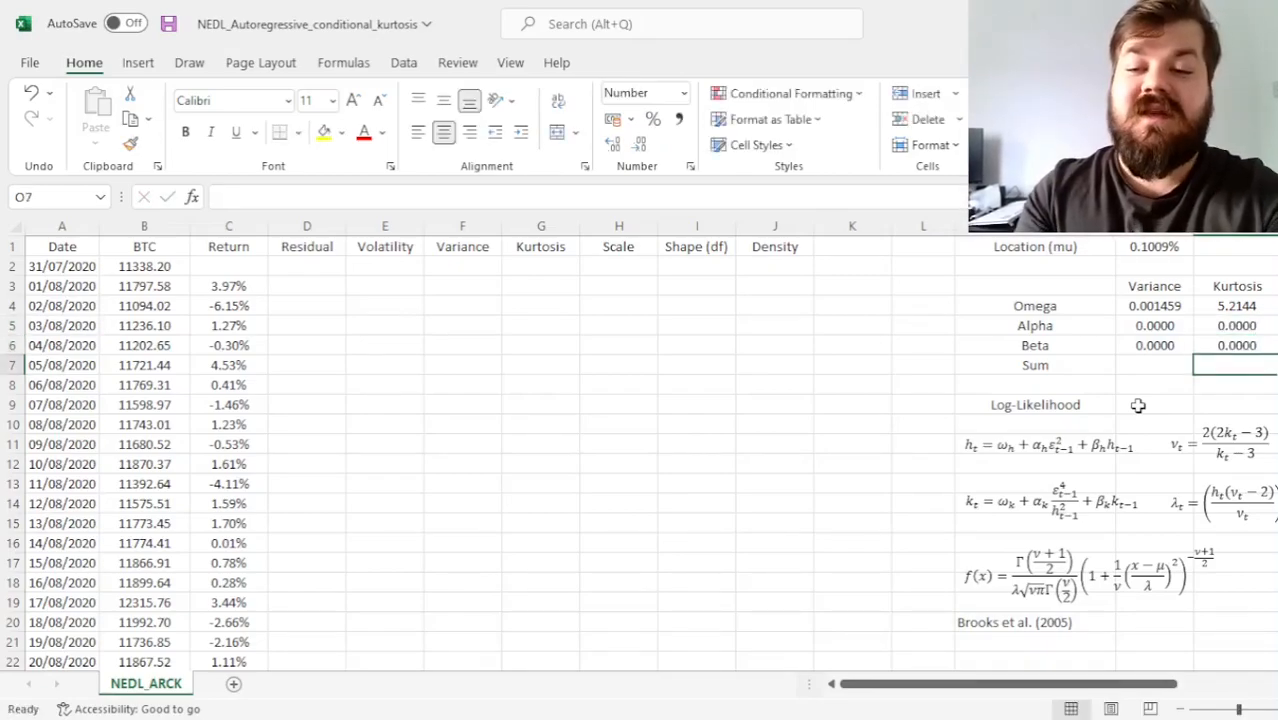
# - Sum Alpha and Beta in N7 with =SUM(N5:N6) and extend the formula to the Kurtosis column in O7
pyautogui.press('Left')
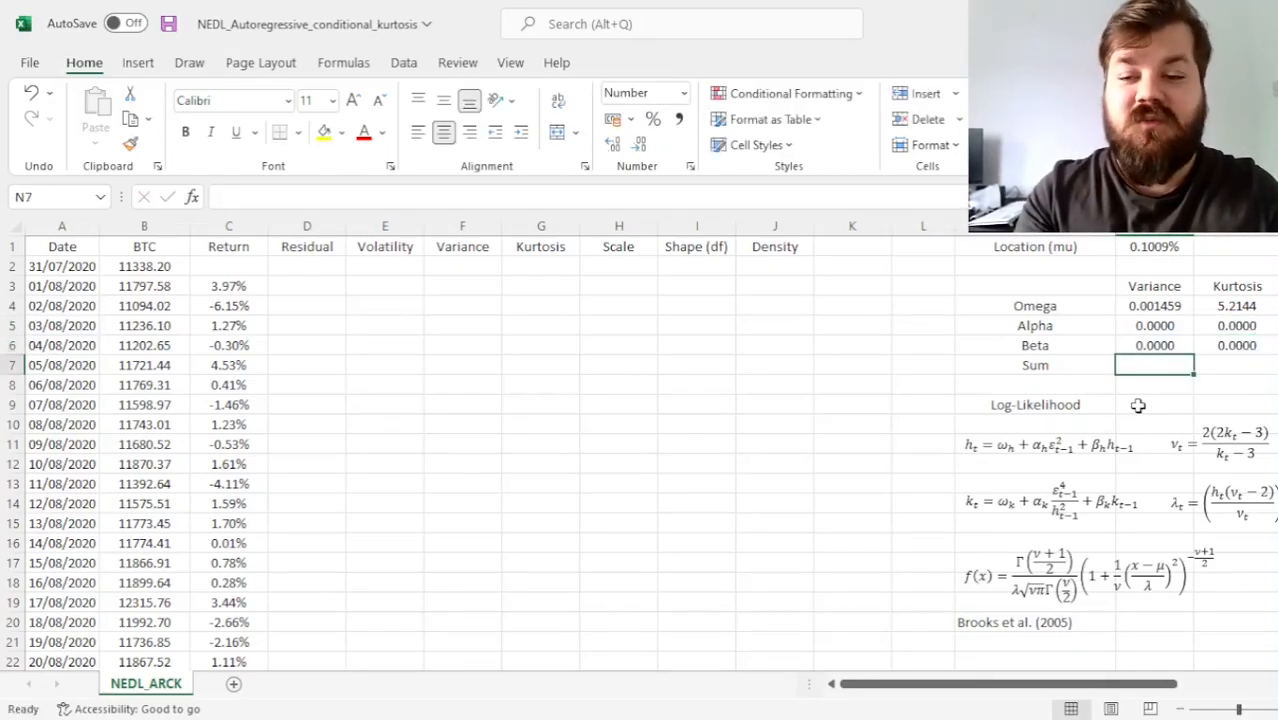
pyautogui.write('=')
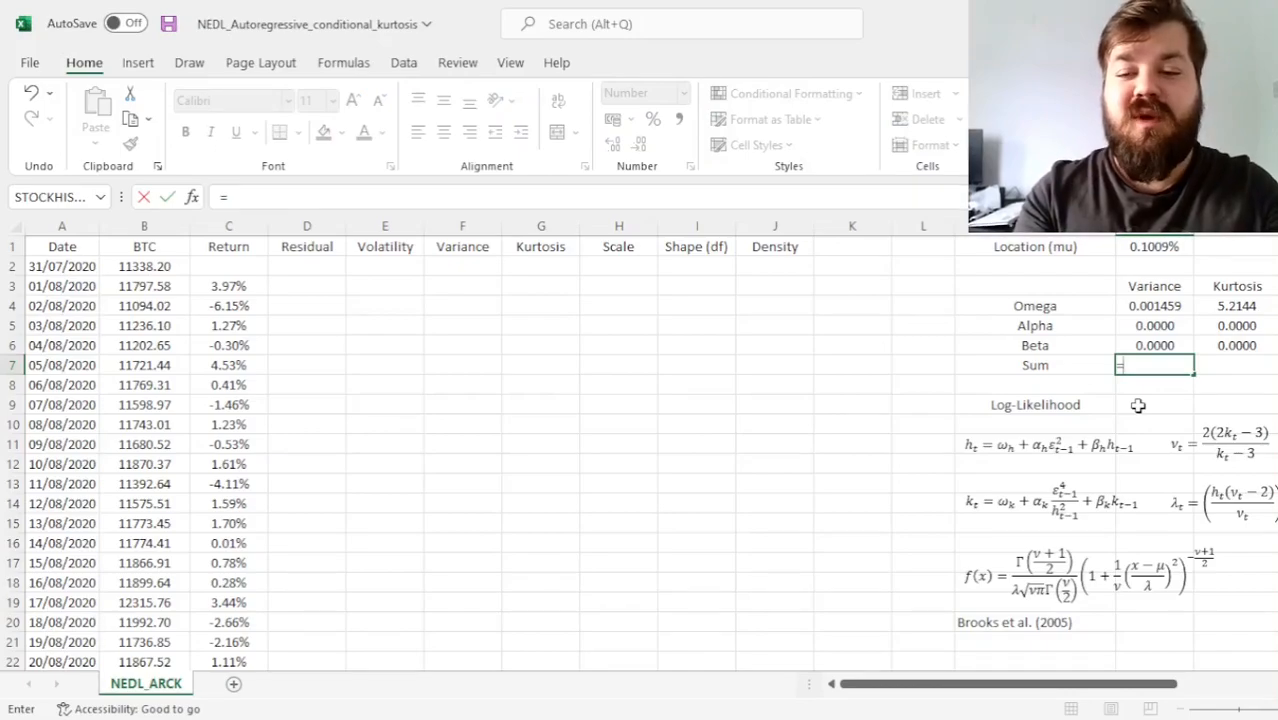
pyautogui.write('SUM(')
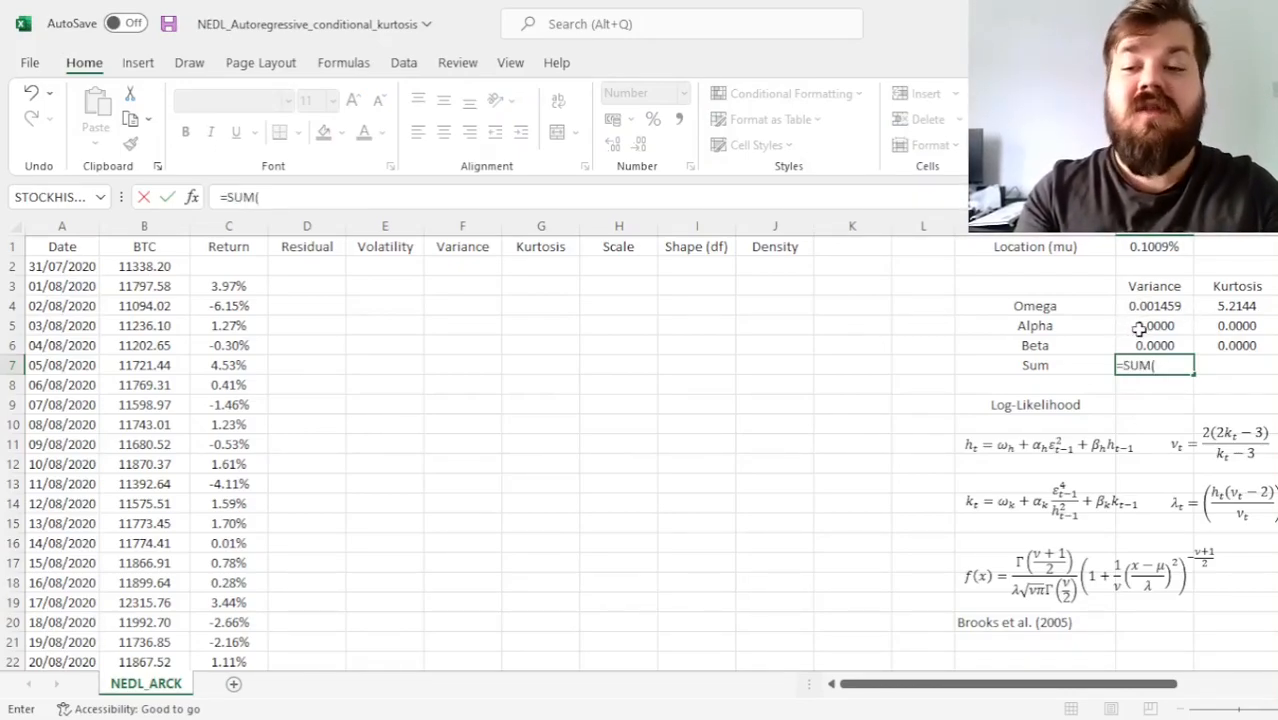
pyautogui.moveTo(1155, 327); pyautogui.dragTo(1152, 345)
pyautogui.write(')')
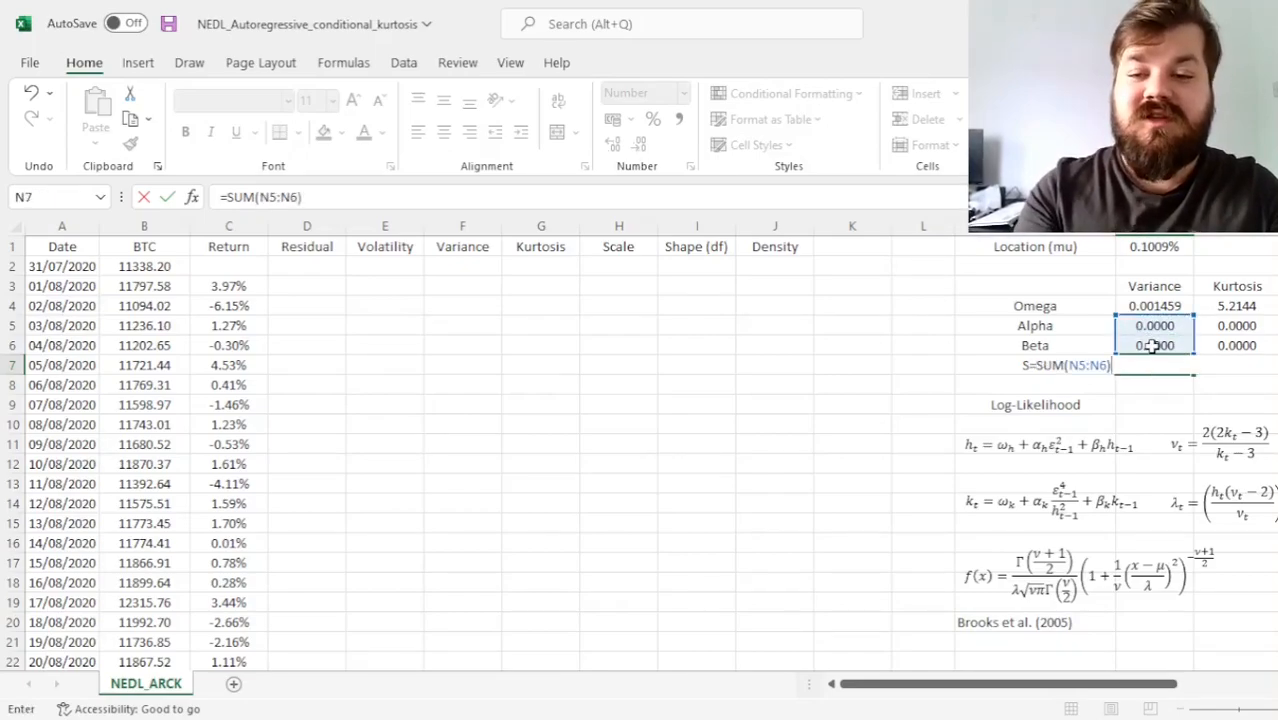
pyautogui.press('Return')
pyautogui.press('Up')
pyautogui.moveTo(1194, 375); pyautogui.dragTo(1221, 365)
pyautogui.press('Right')
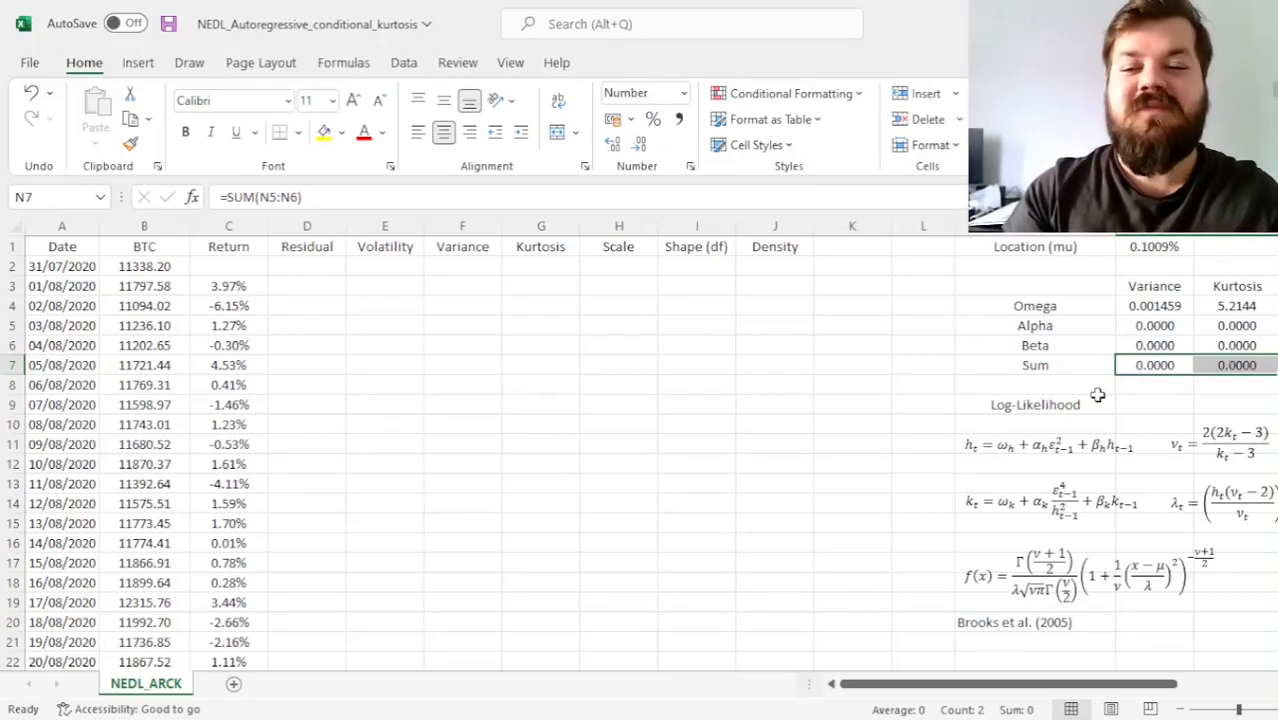
pyautogui.press('Left')
pyautogui.press('Right')
pyautogui.hotkey('shift', 'Right')
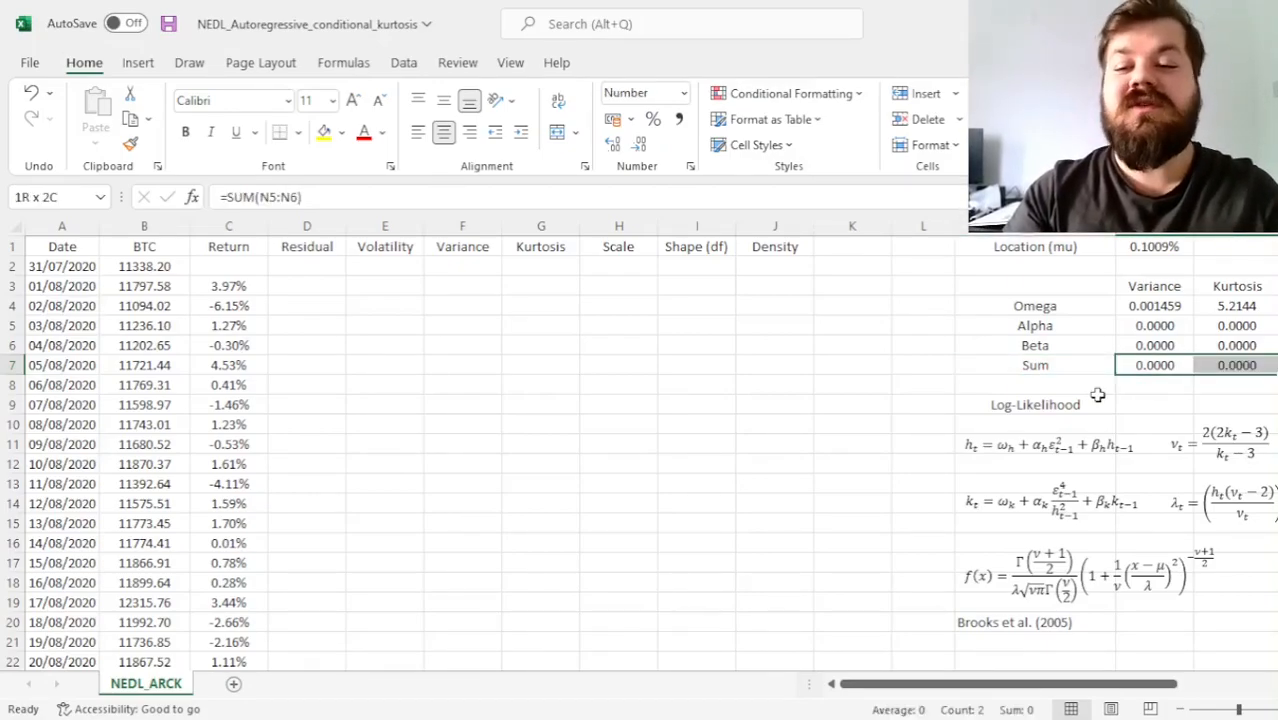
pyautogui.press('Left')
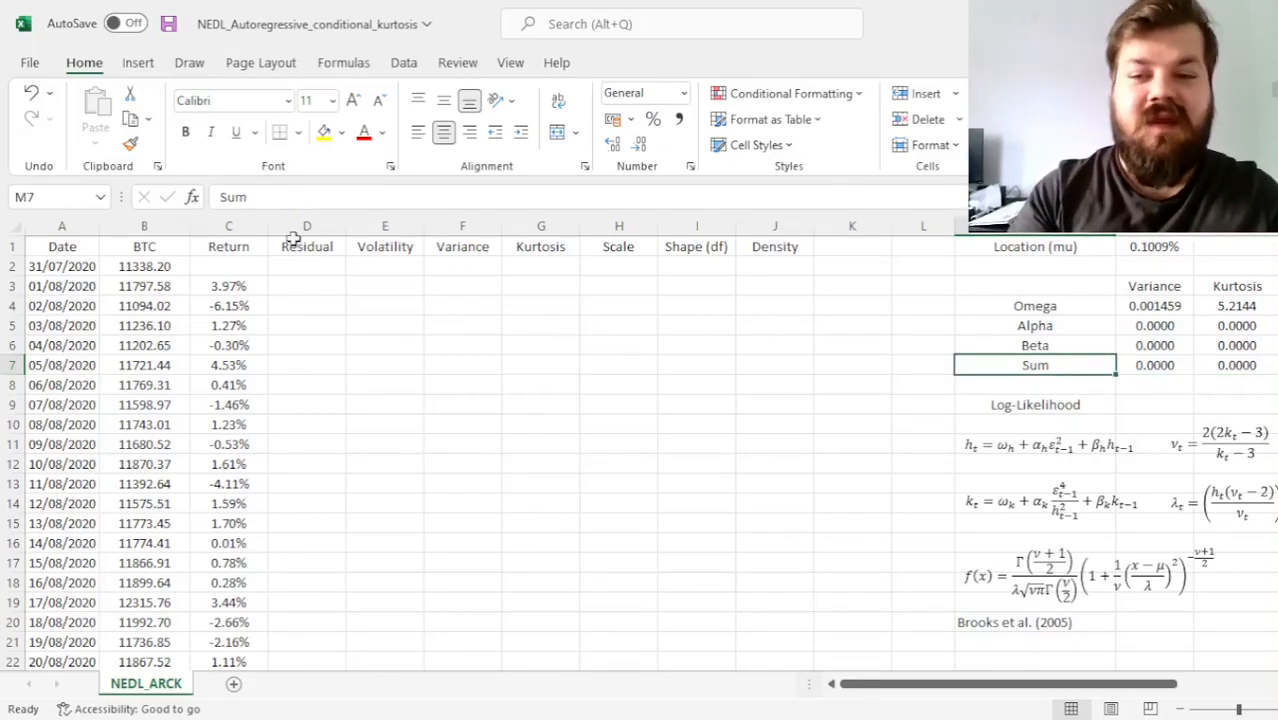
# - Calculate the residual in D3 as =C3-N$1, with the mu row locked, and fill it down the Residual column
pyautogui.click(327, 284)
pyautogui.write('=')
pyautogui.press('Left')
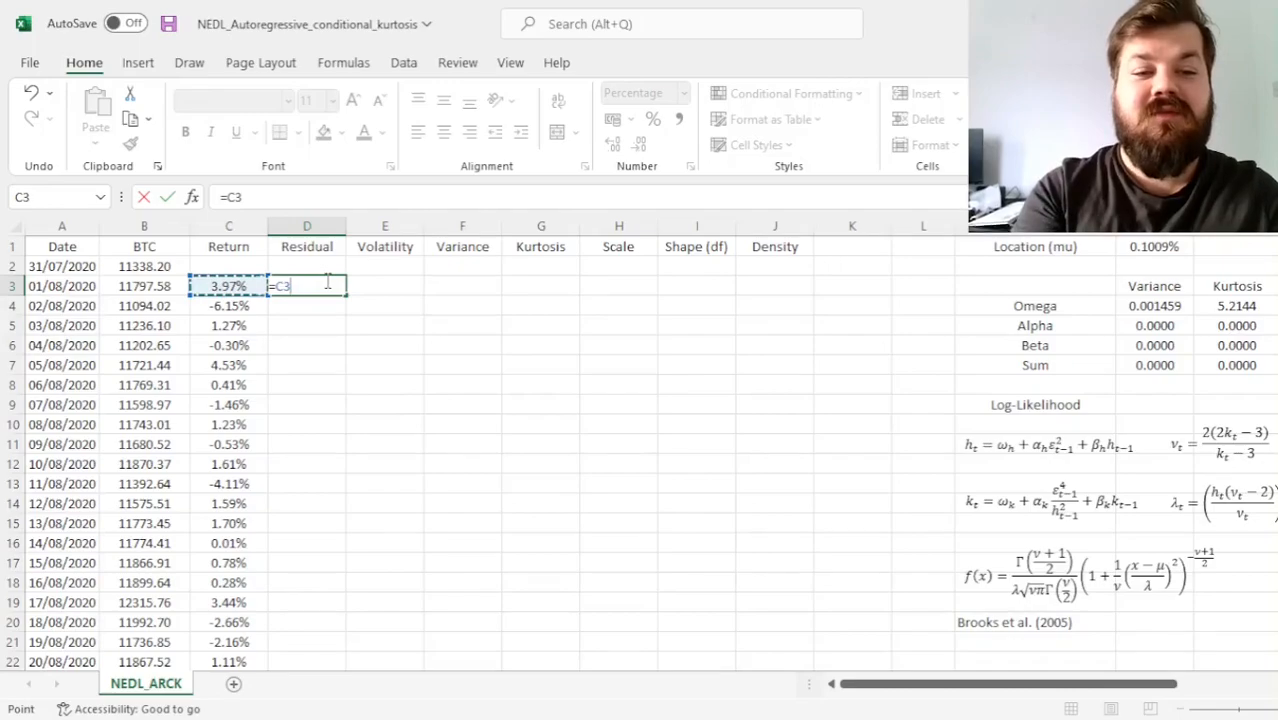
pyautogui.write('-')
pyautogui.click(1137, 243)
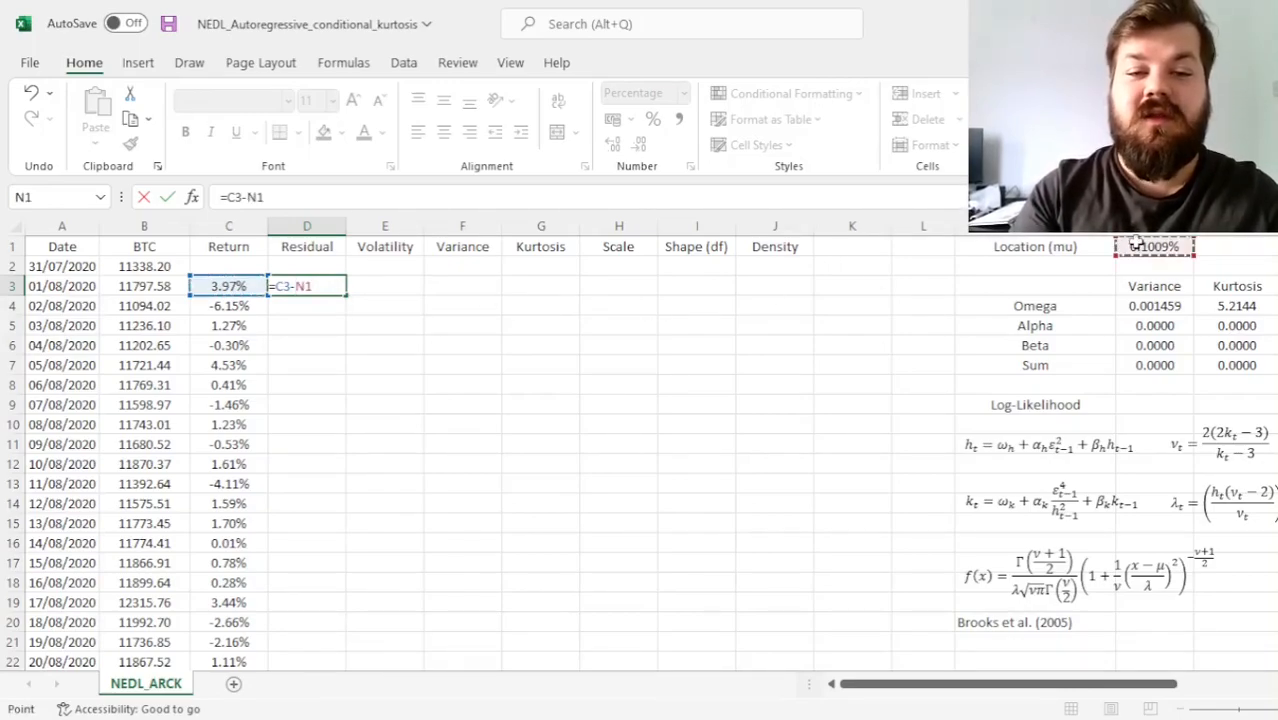
pyautogui.click(254, 197)
pyautogui.write('$')
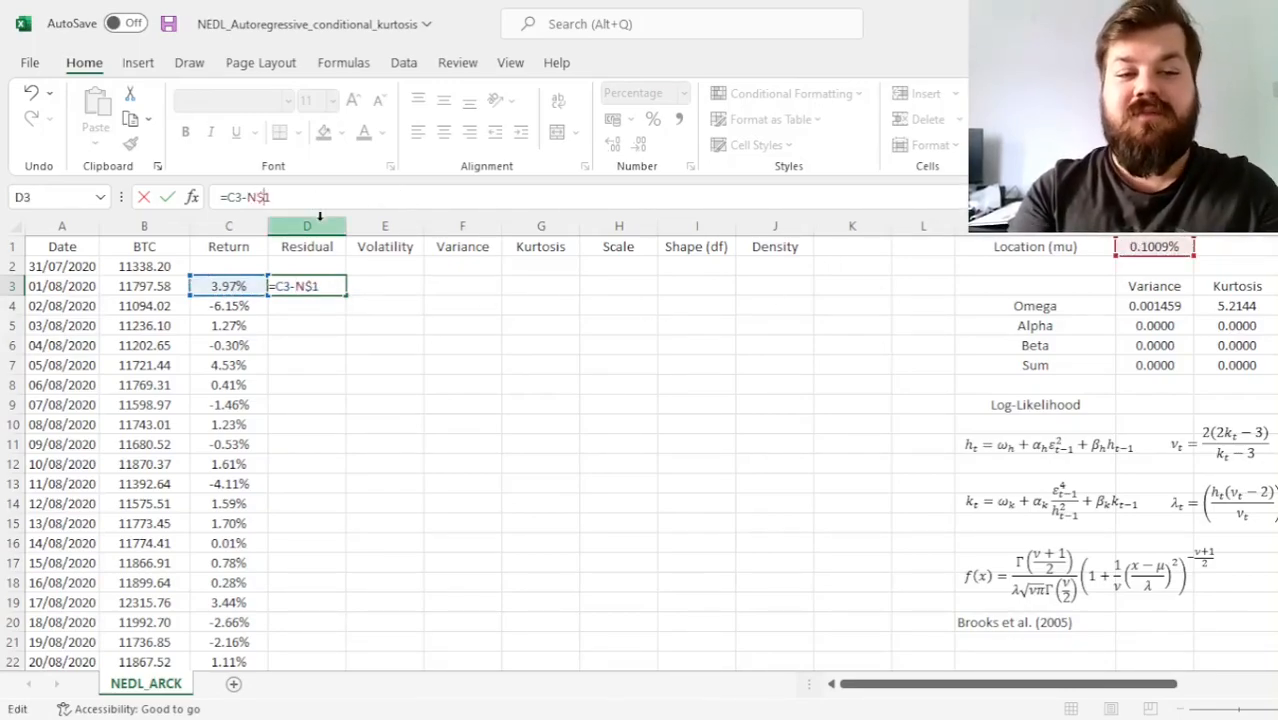
pyautogui.press('Return')
pyautogui.click(325, 287)
pyautogui.doubleClick(346, 295)
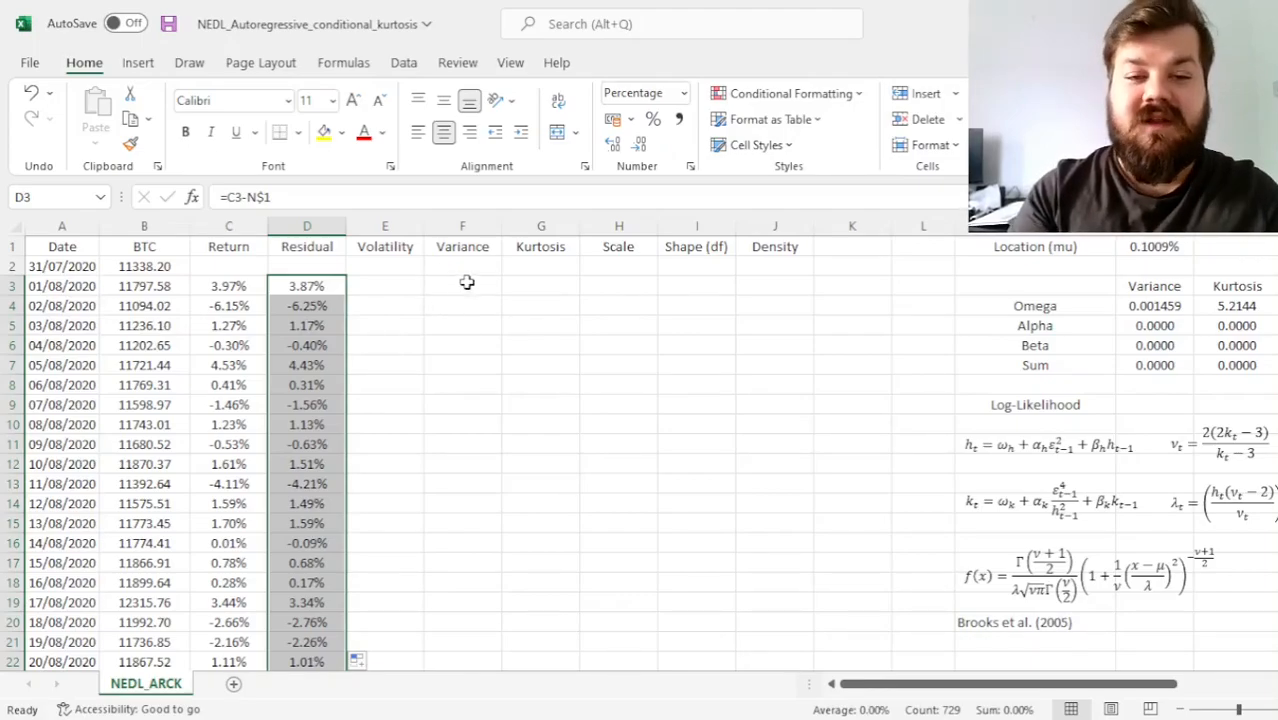
# - Set the first variance in F3 to its long-run value with =N4/(1-N5-N6)
pyautogui.moveTo(470, 285)
pyautogui.mouseDown()
pyautogui.moveTo(549, 285)
pyautogui.moveTo(463, 288)
pyautogui.mouseUp()
pyautogui.write('=')
pyautogui.click(1157, 307)
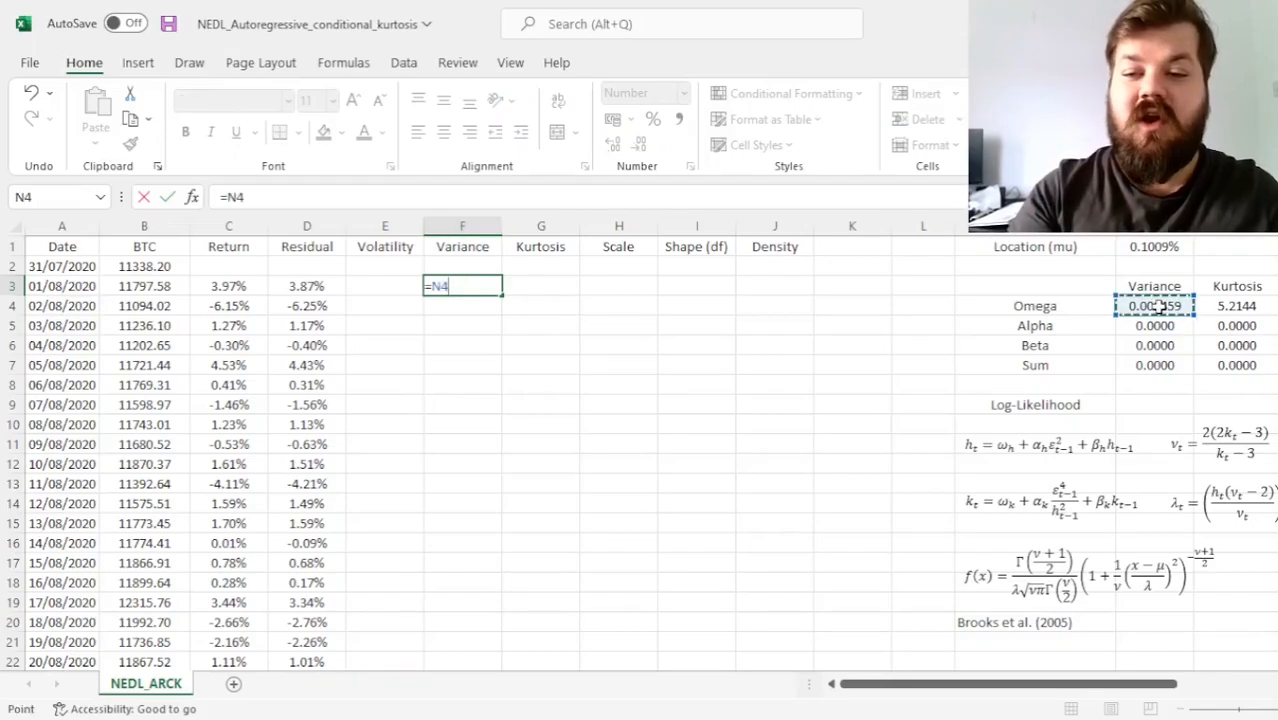
pyautogui.write('/(1-')
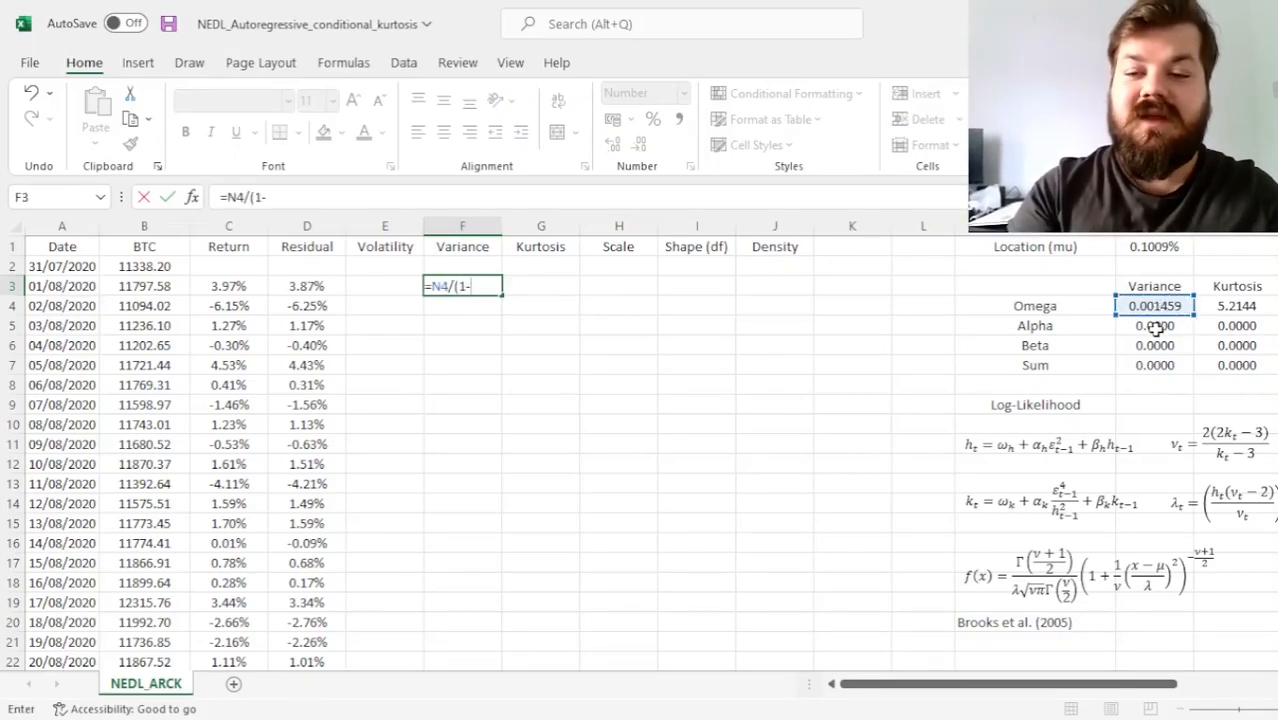
pyautogui.click(1155, 325)
pyautogui.write('-')
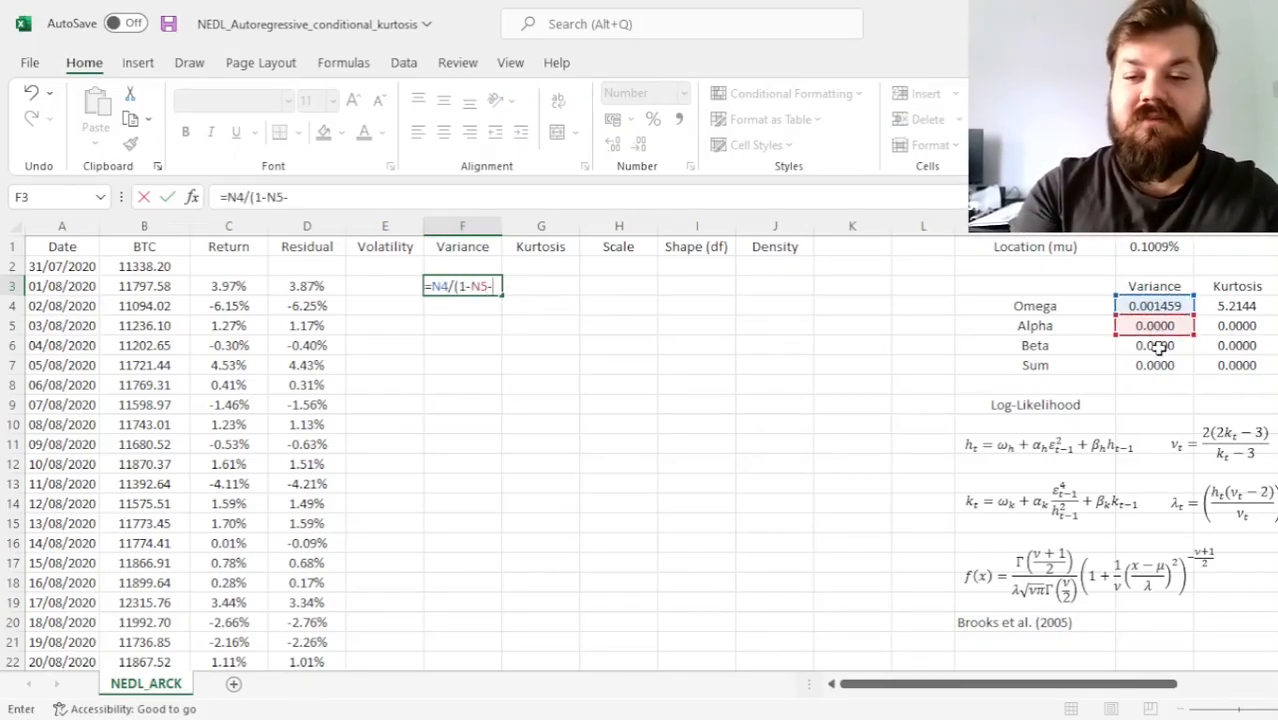
pyautogui.click(1157, 345)
pyautogui.write(')')
pyautogui.press('Return')
# - Set the first kurtosis in G3 to its long-run value with =O4/(1-O5-O6)
pyautogui.press('Right')
pyautogui.write('=')
pyautogui.click(1220, 306)
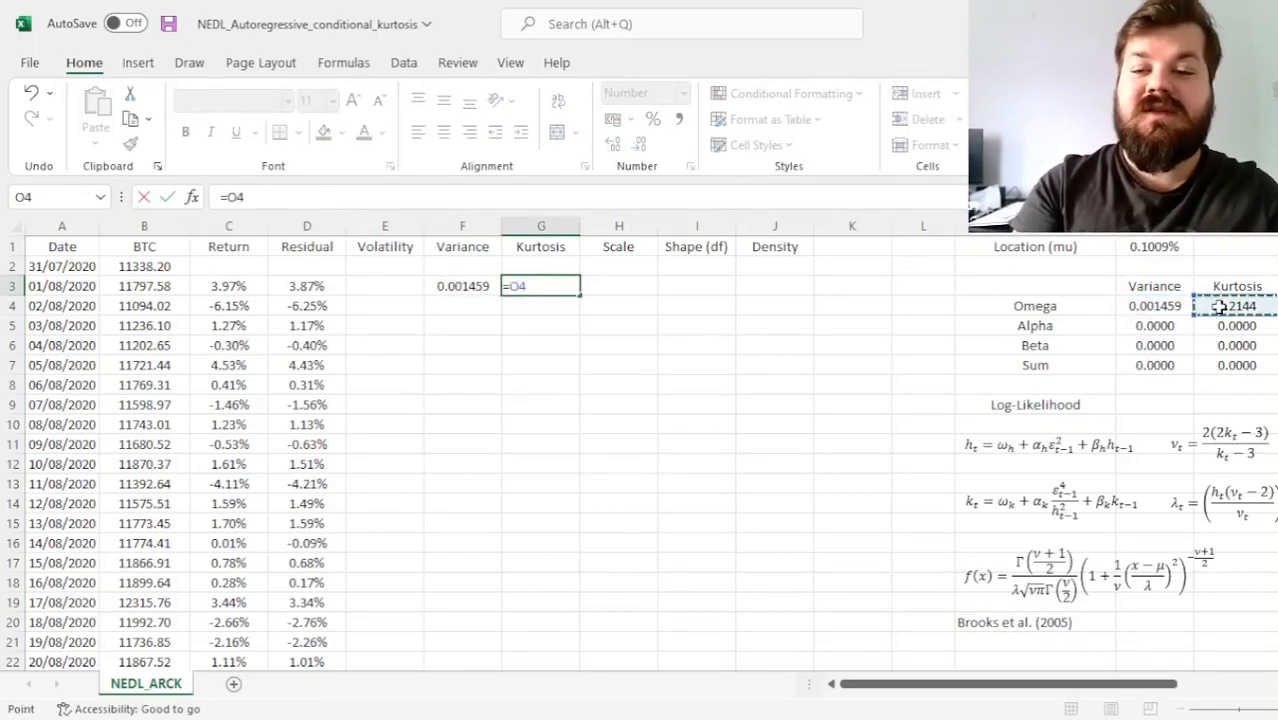
pyautogui.write('/(1-')
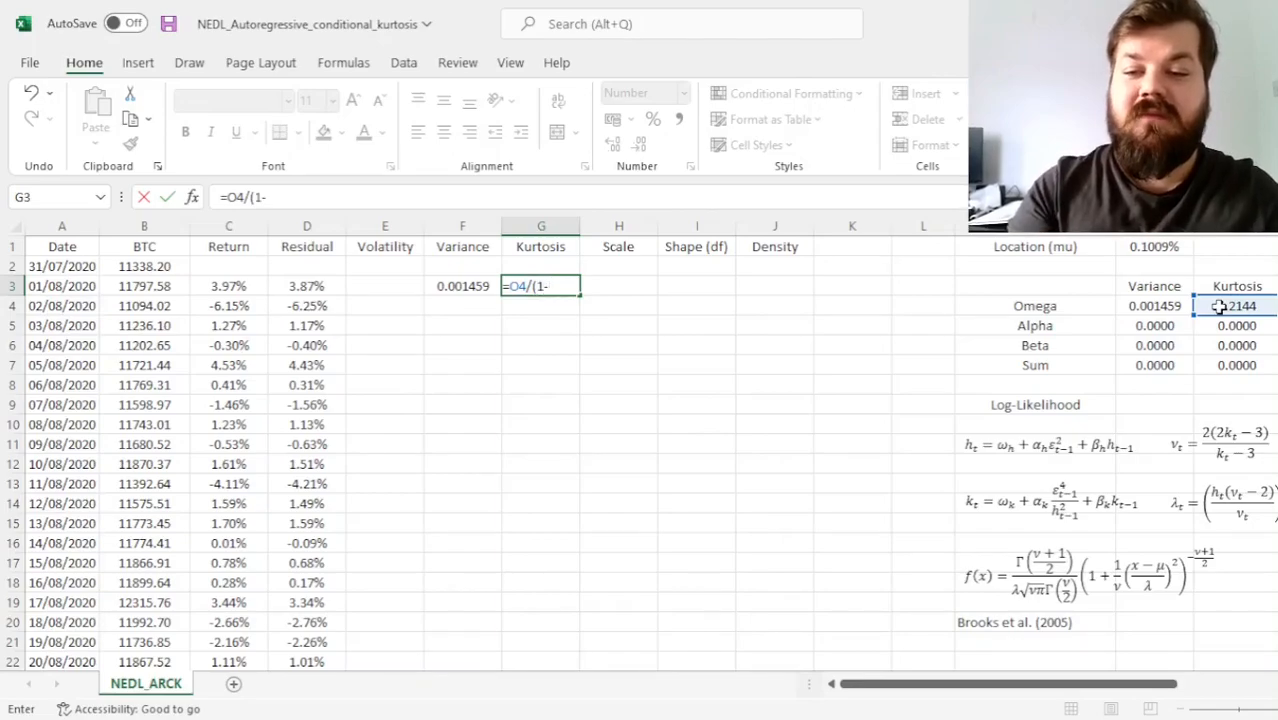
pyautogui.click(1226, 325)
pyautogui.write('-')
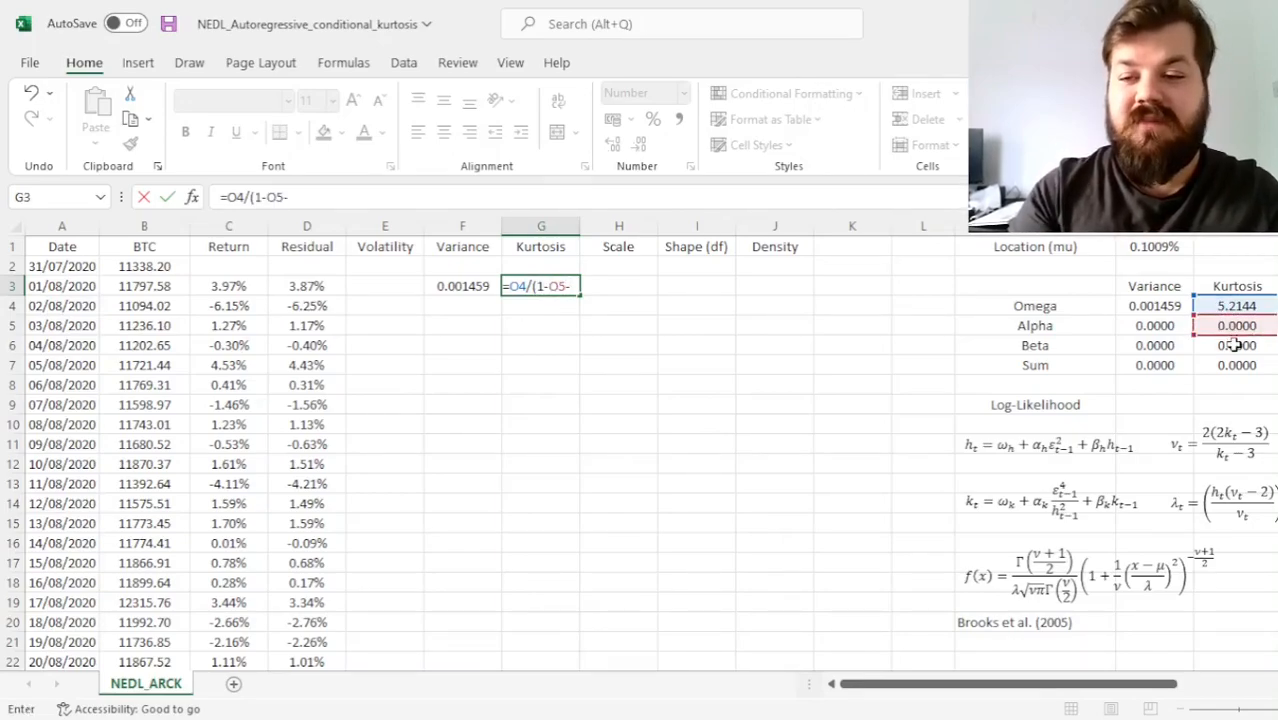
pyautogui.click(1236, 345)
pyautogui.write(')')
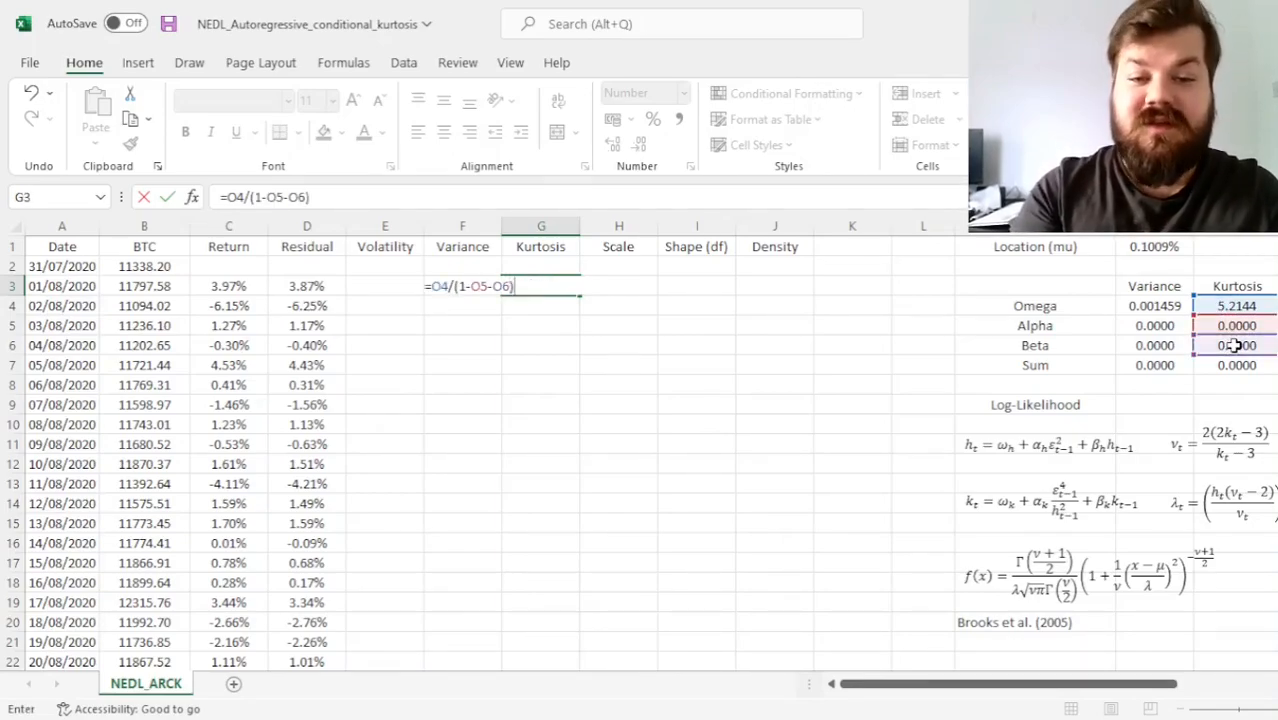
pyautogui.hotkey('ctrl', 'Return')
pyautogui.press('Left')
pyautogui.hotkey('shift', 'Right')
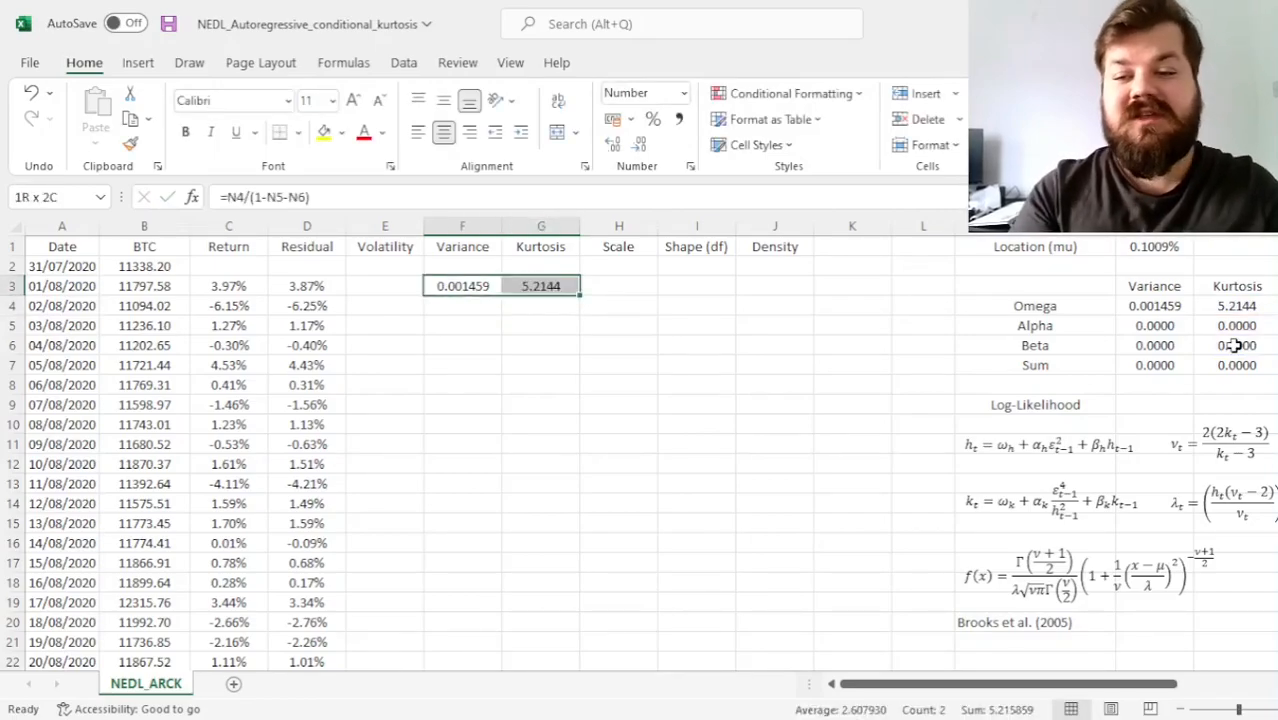
pyautogui.moveTo(1160, 310); pyautogui.dragTo(1220, 308)
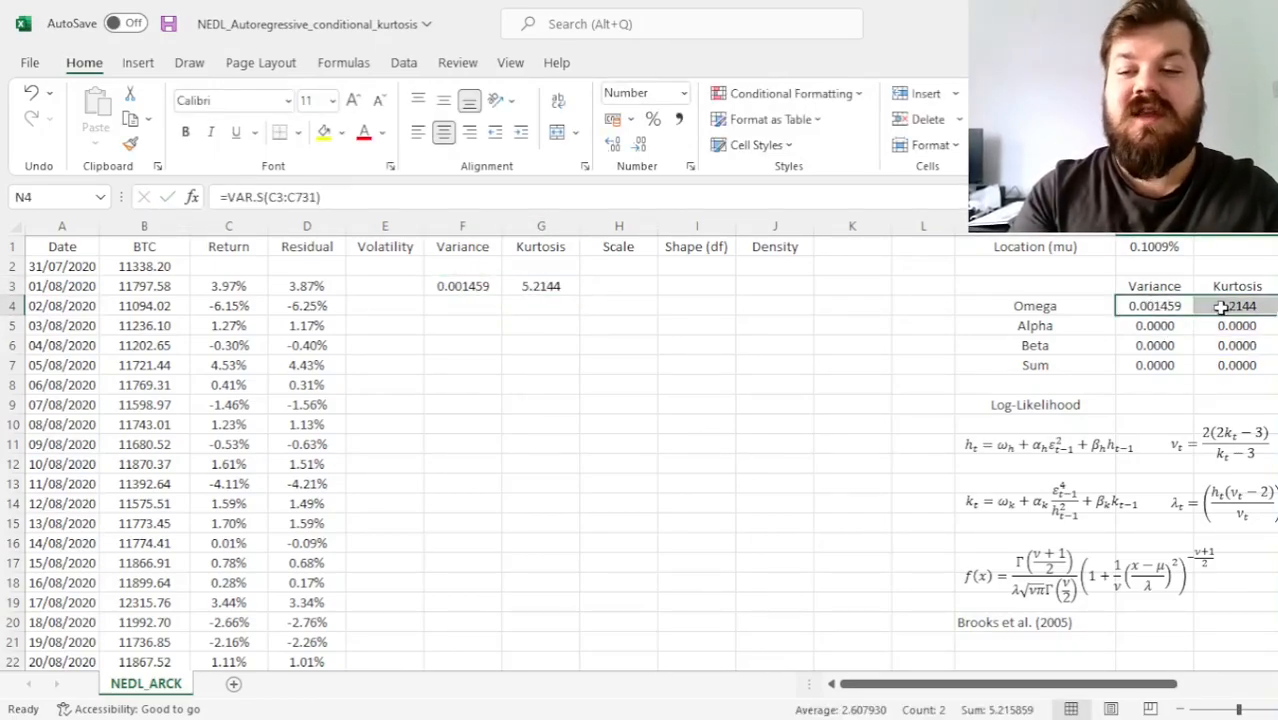
pyautogui.click(474, 300)
pyautogui.moveTo(474, 290); pyautogui.dragTo(540, 288)
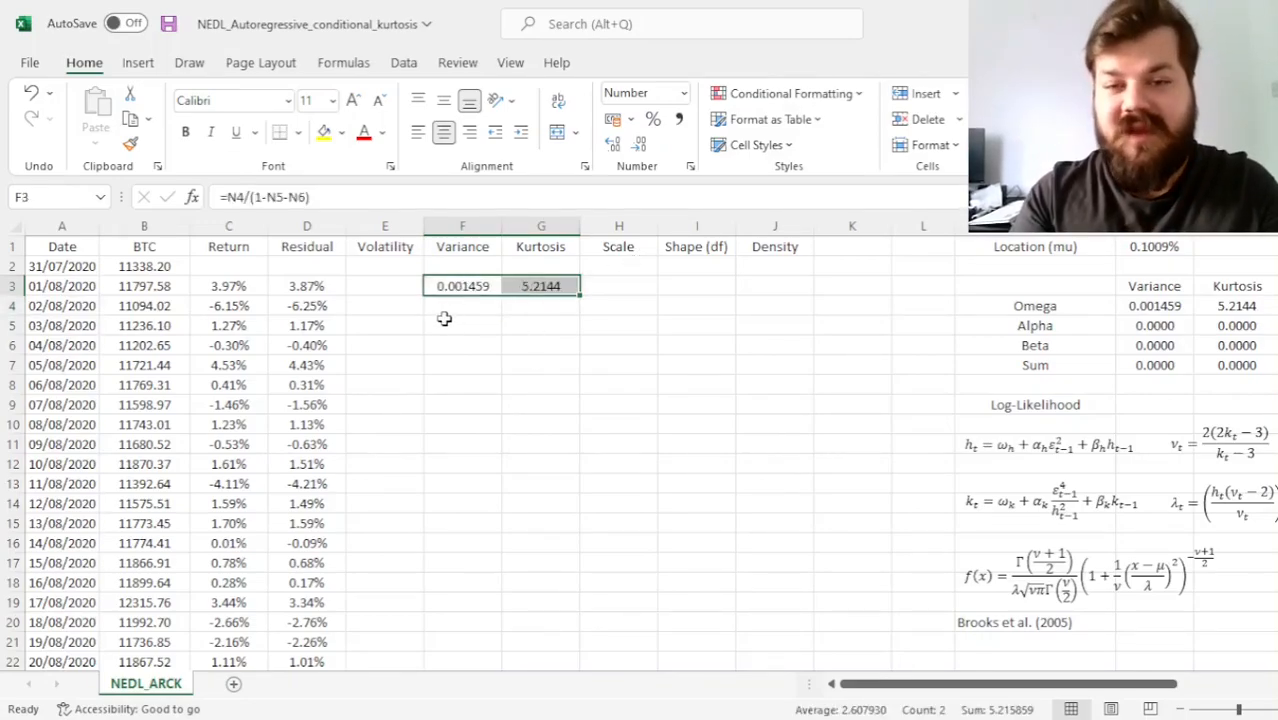
# - Calculate the first volatility in E3 as the square root of the variance with =SQRT(F3)
pyautogui.click(394, 286)
pyautogui.write('=SQRT(')
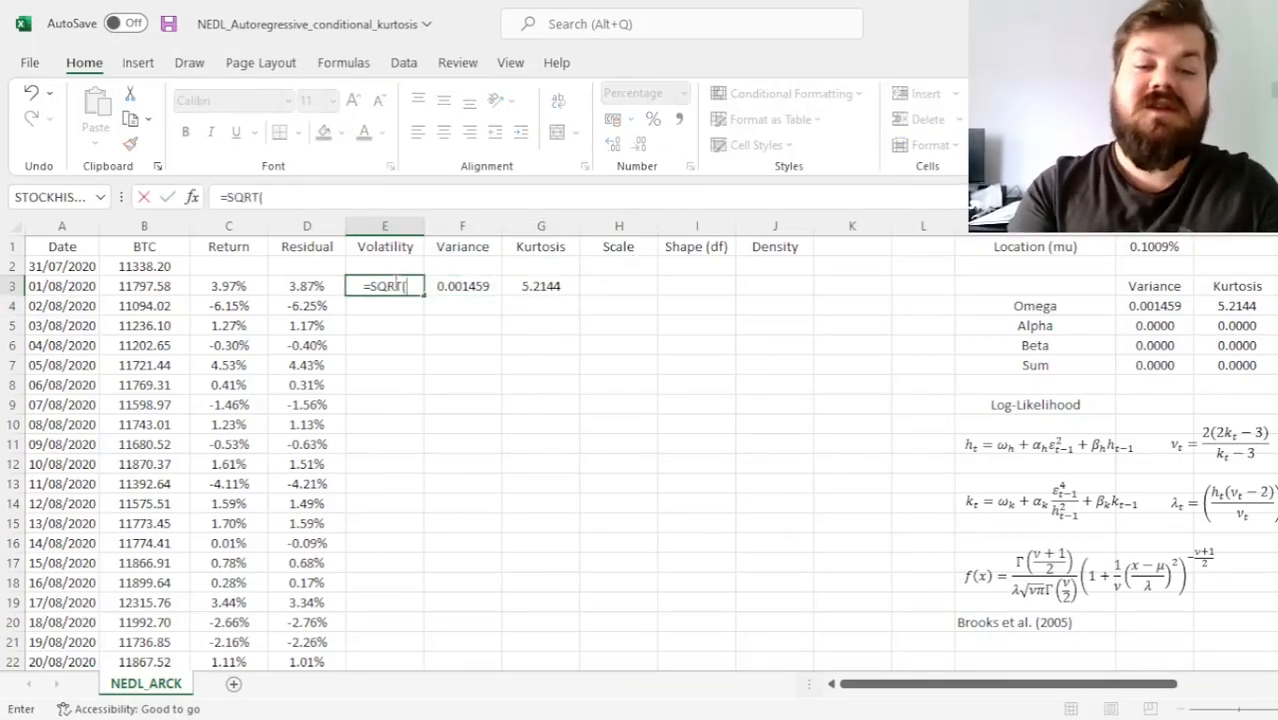
pyautogui.press('Right')
pyautogui.press('Return')
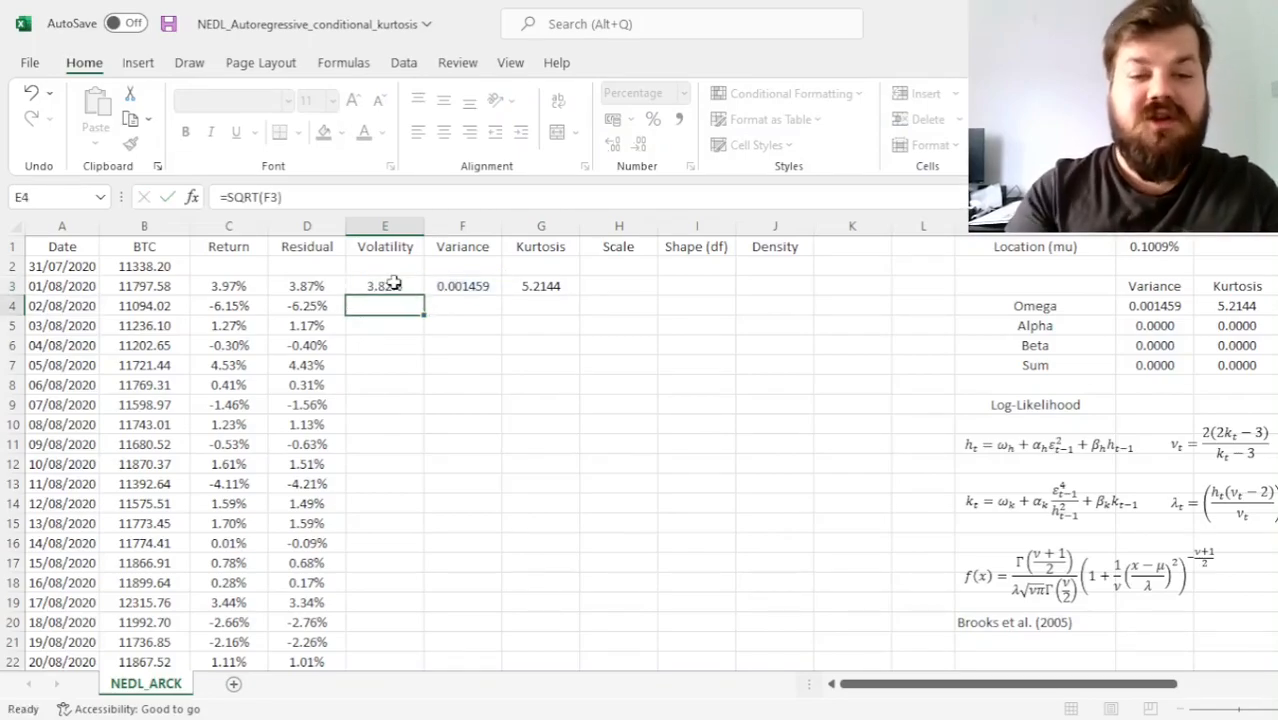
pyautogui.click(391, 286)
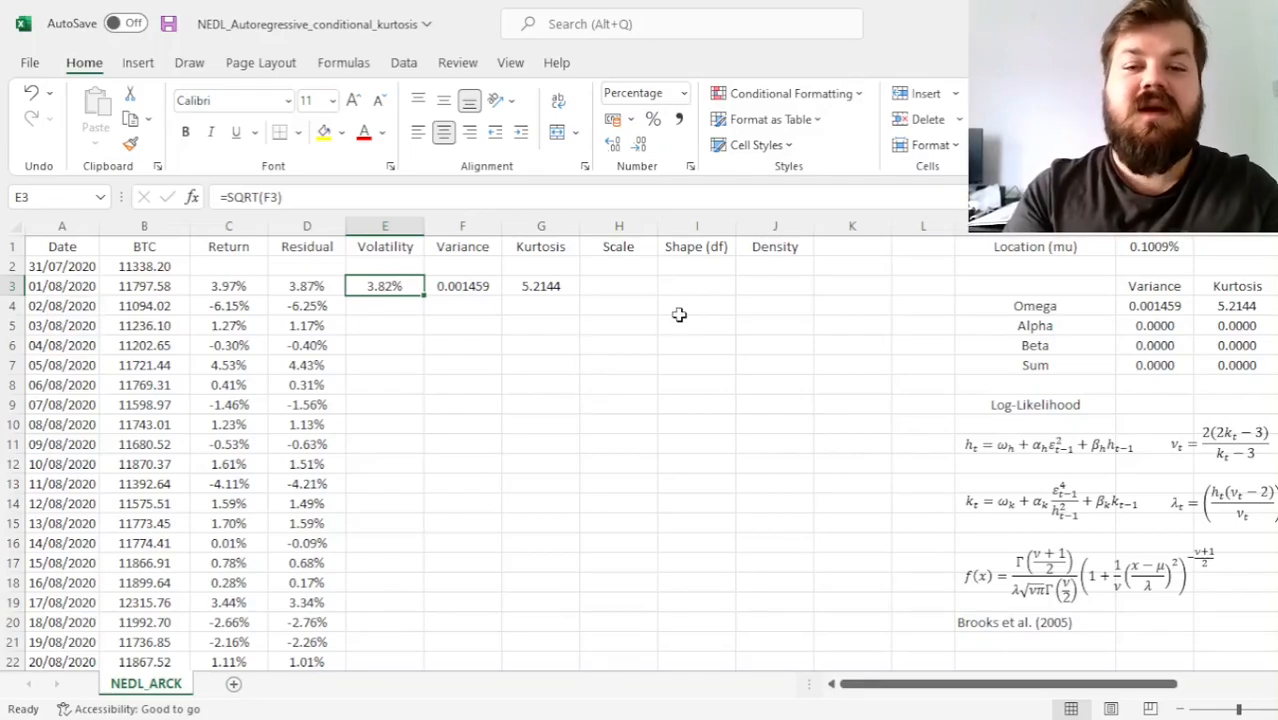
# - Compute the degrees of freedom from the kurtosis in I3 of the Shape (df) column with =2*(2*G3-3)/(G3-3)
pyautogui.moveTo(455, 288); pyautogui.dragTo(519, 291)
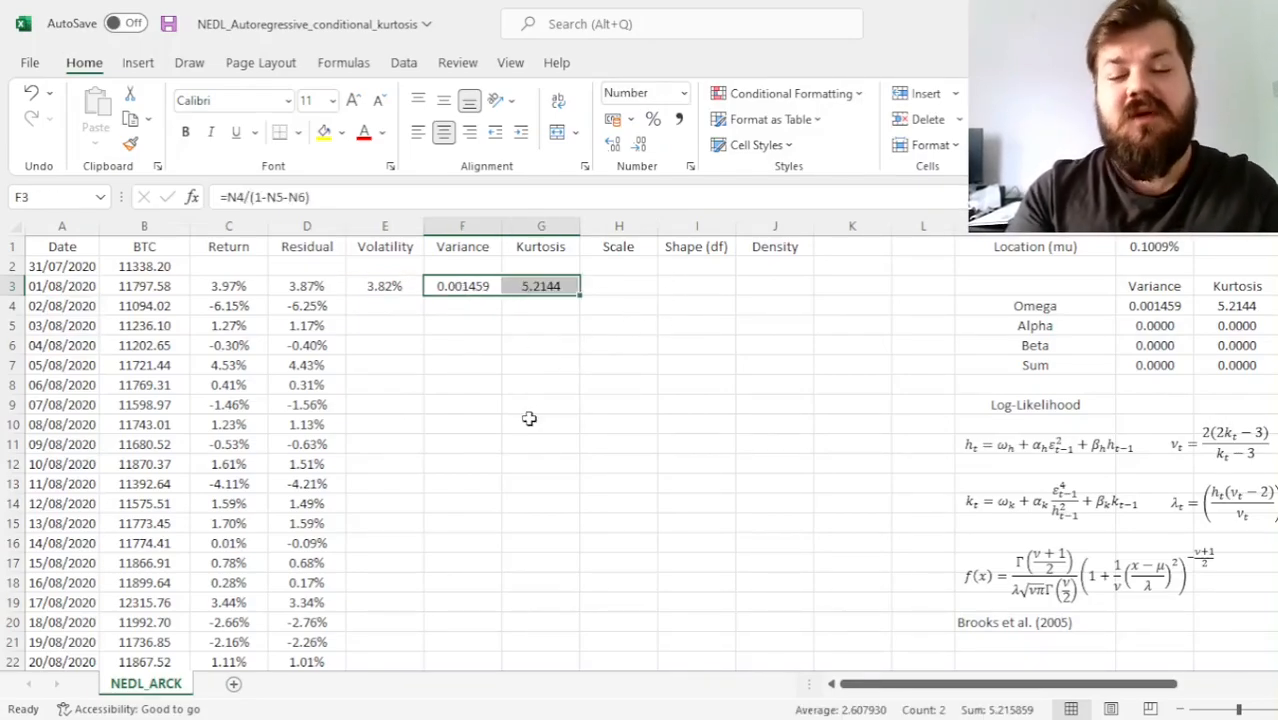
pyautogui.click(698, 288)
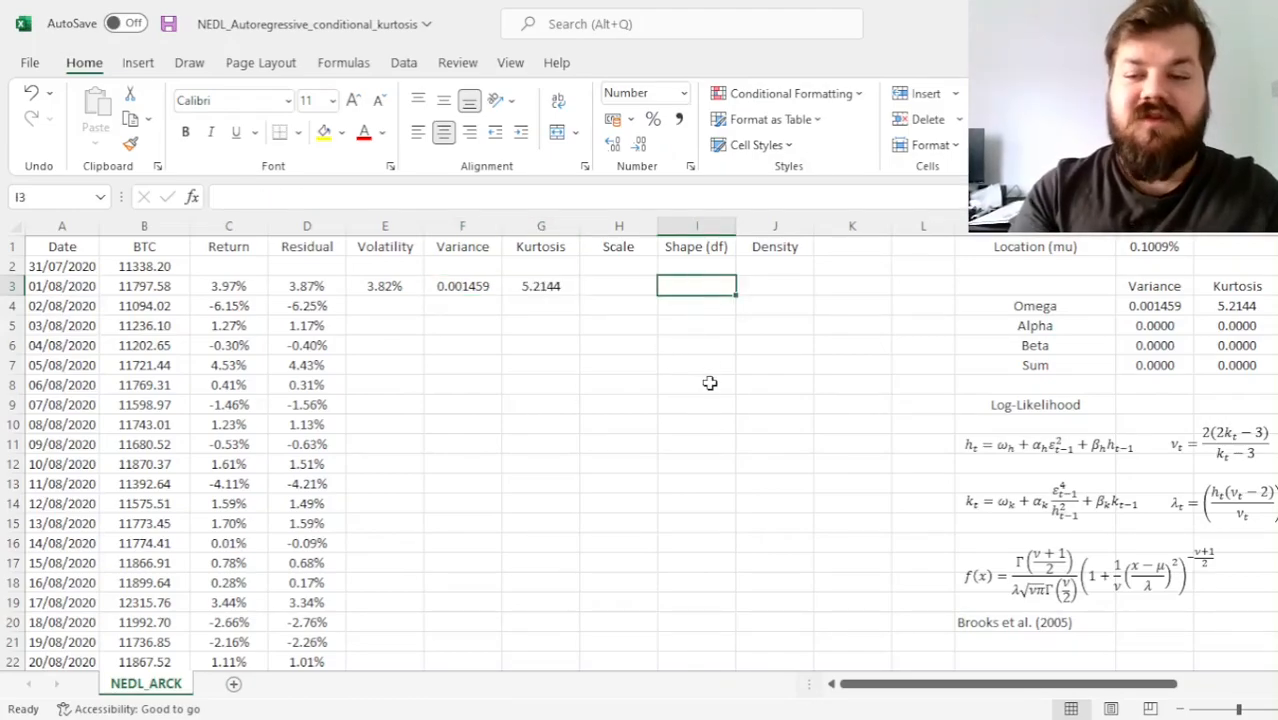
pyautogui.click(1176, 446)
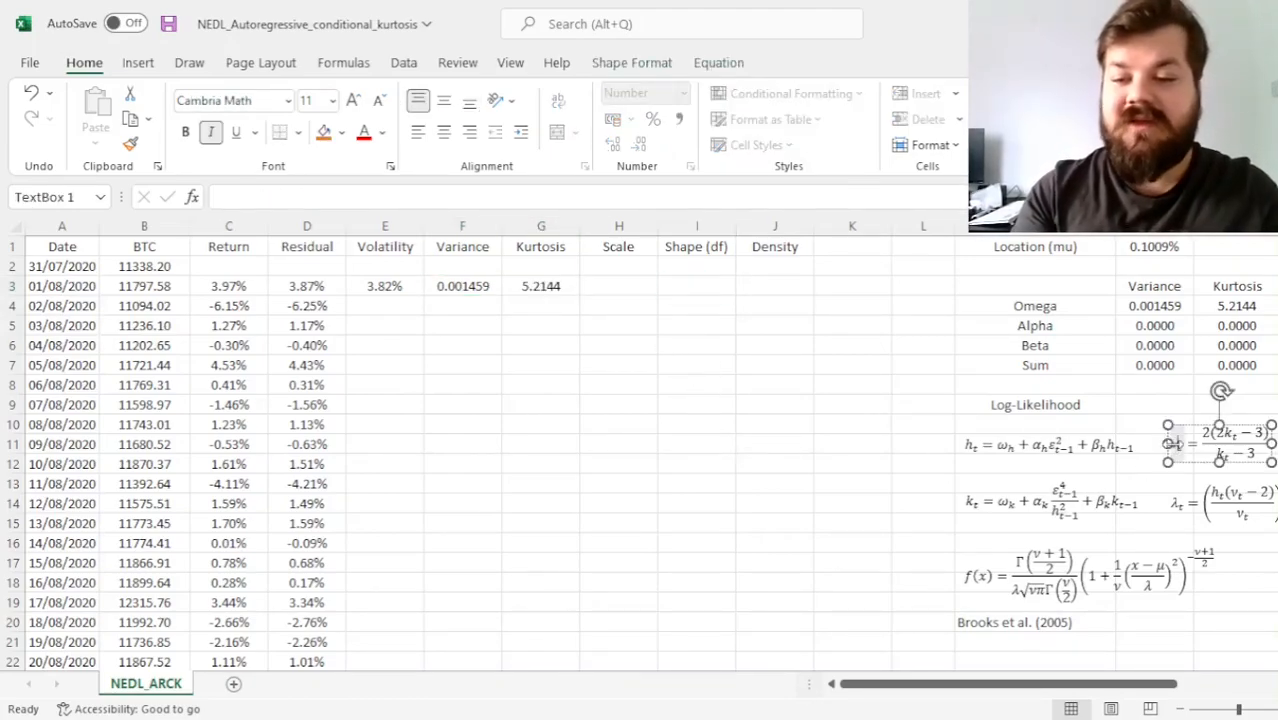
pyautogui.click(702, 288)
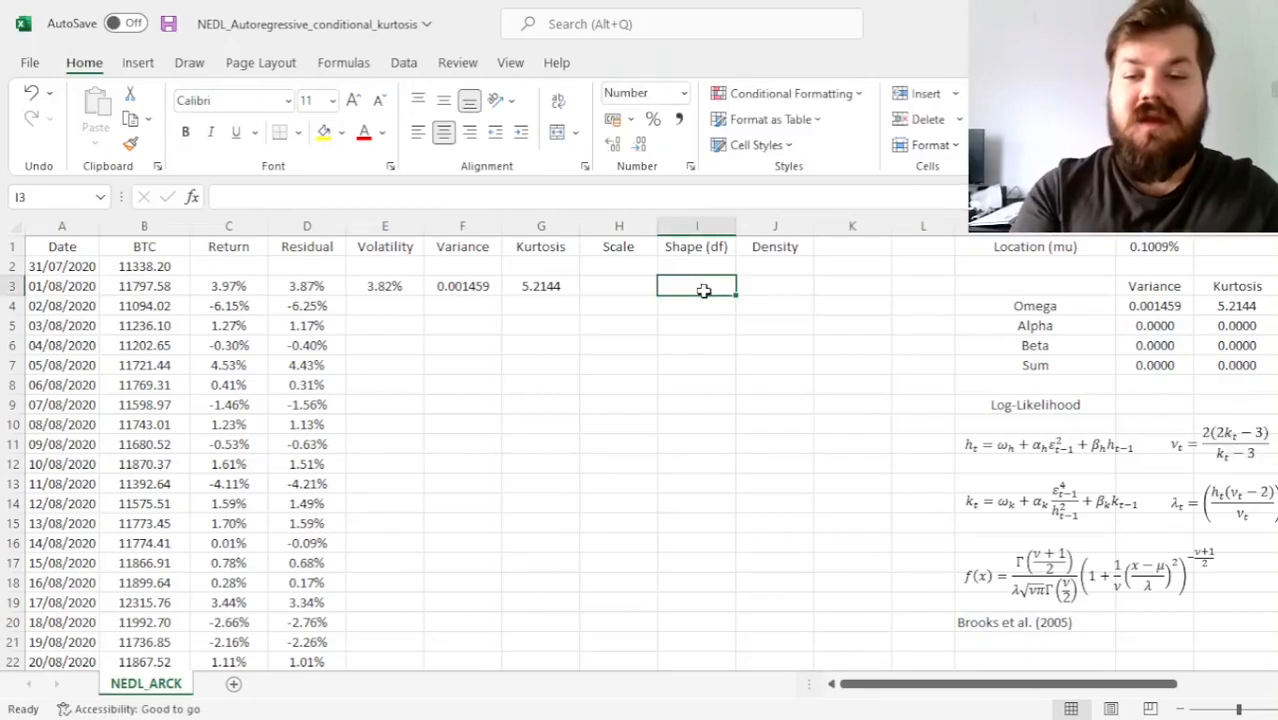
pyautogui.write('=2*(2')
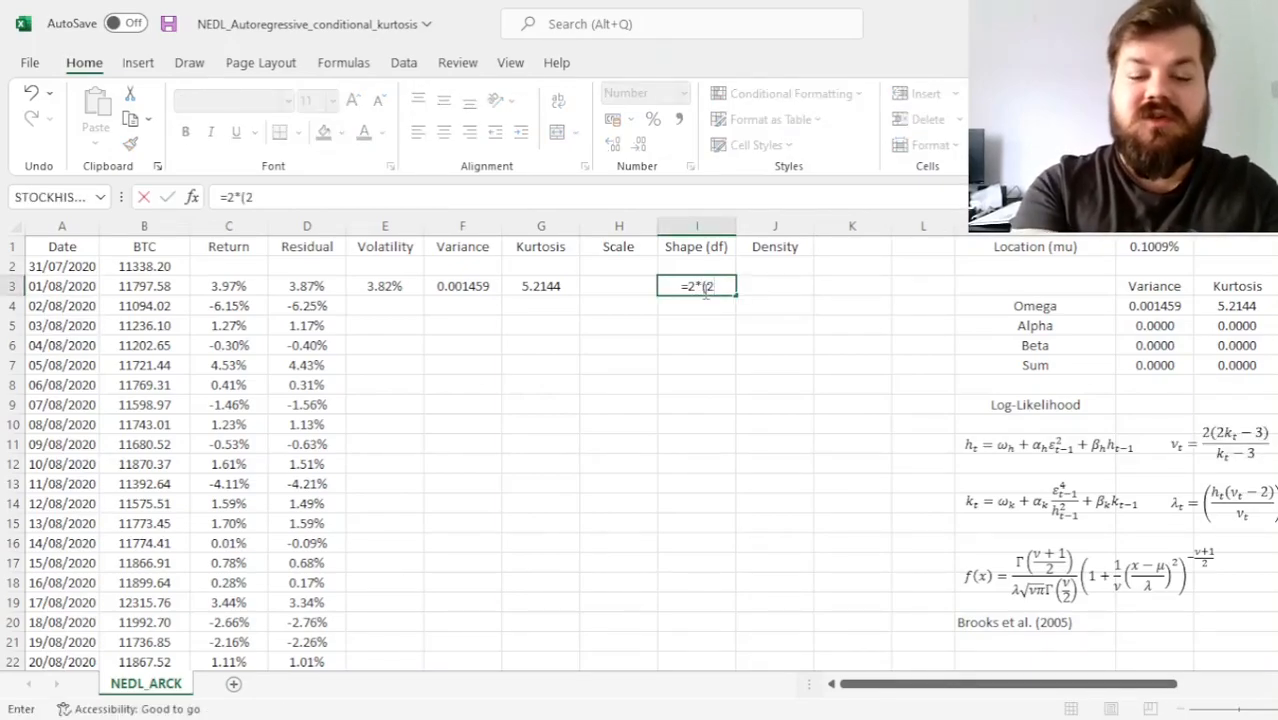
pyautogui.write('*')
pyautogui.click(566, 286)
pyautogui.write('-3)/(')
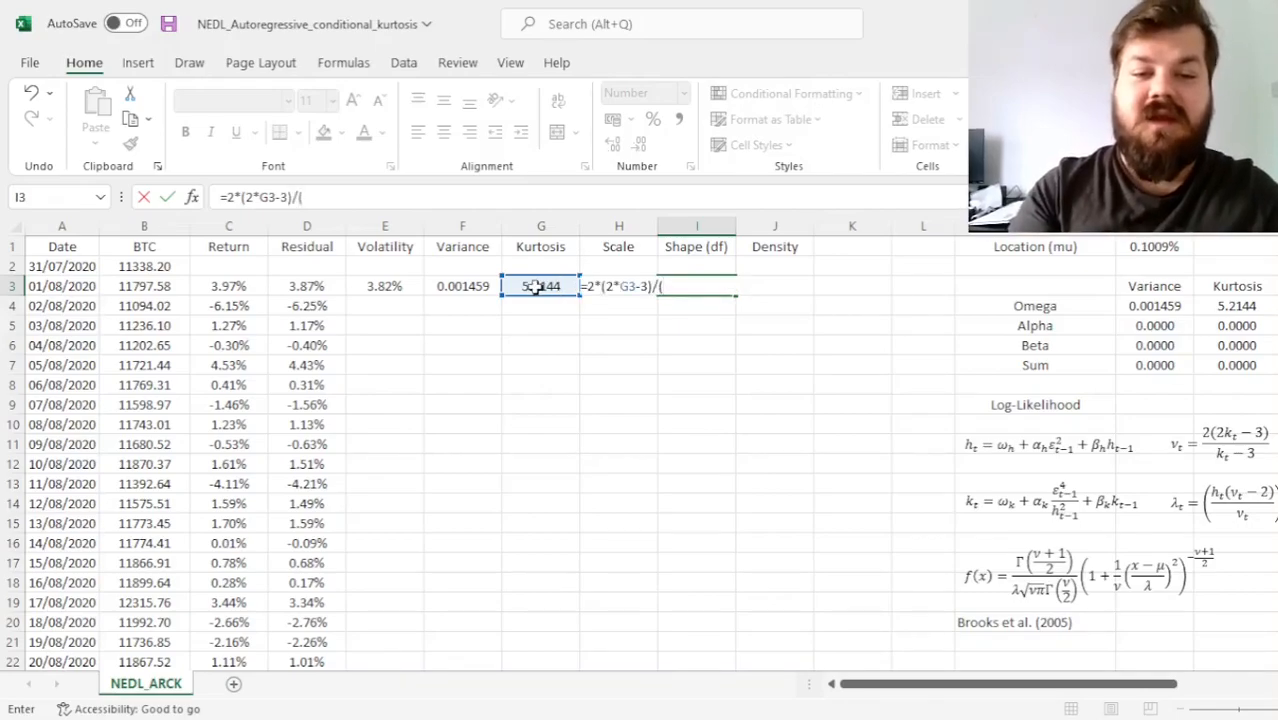
pyautogui.click(536, 286)
pyautogui.write('-3)')
pyautogui.press('Return')
pyautogui.press('Up')
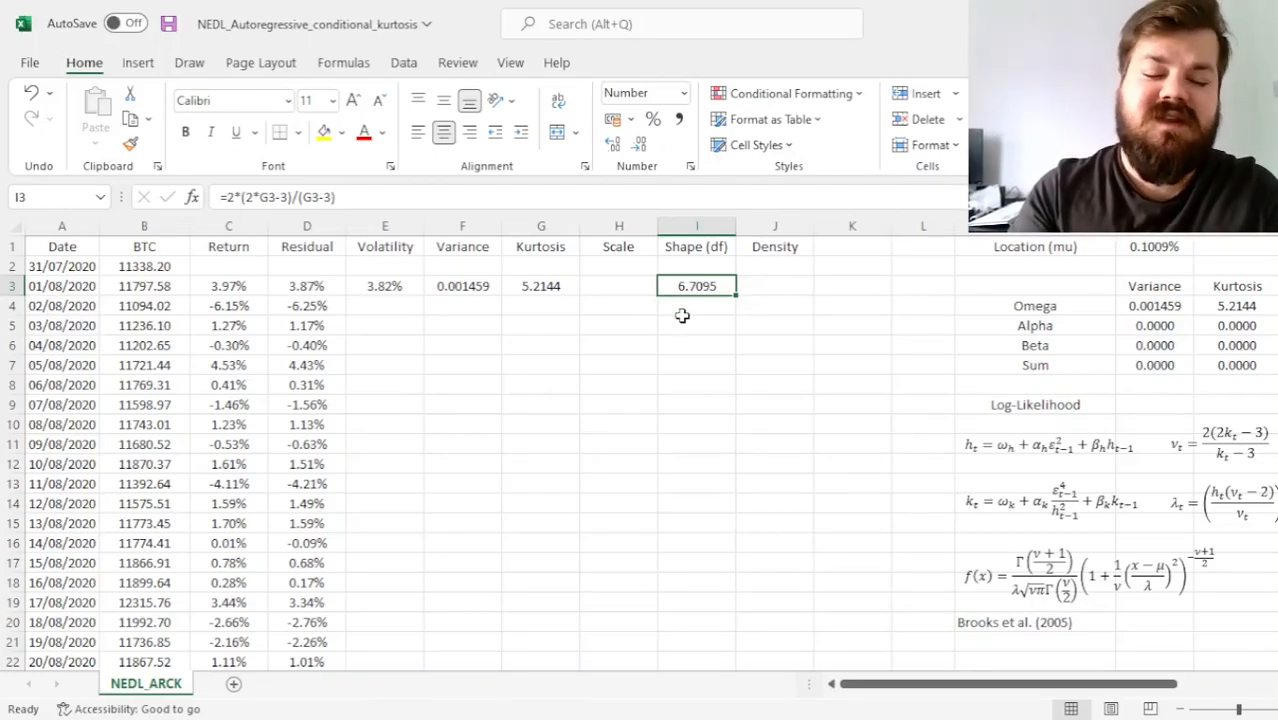
# - Compute the scale parameter in H3 from the variance and degrees of freedom with =SQRT(F3*(I3-2)/I3)
pyautogui.click(617, 285)
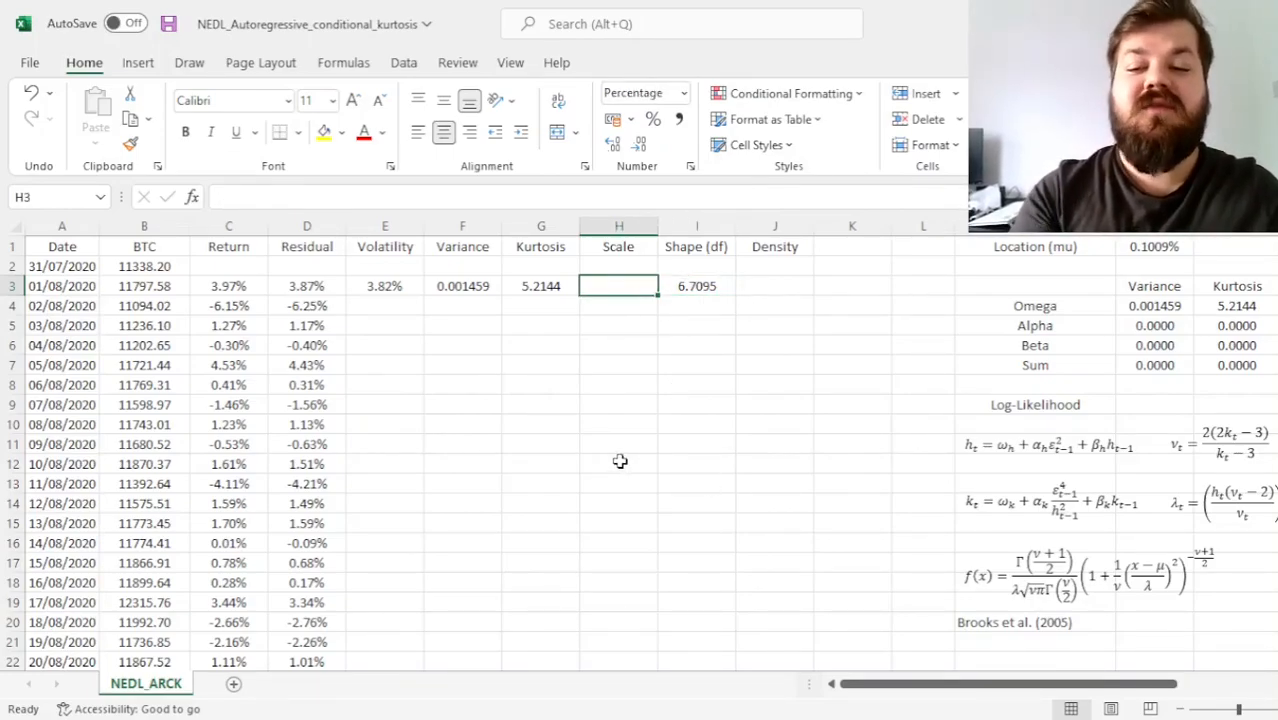
pyautogui.write('=SQRT(')
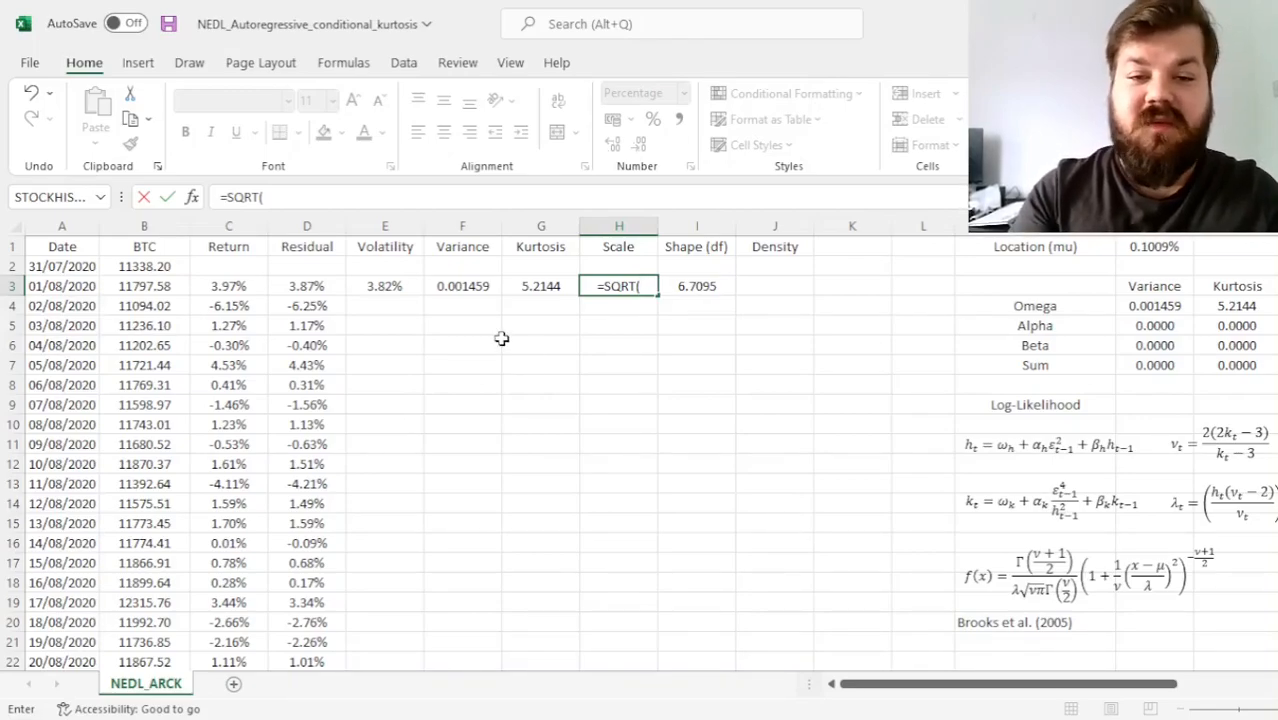
pyautogui.click(447, 285)
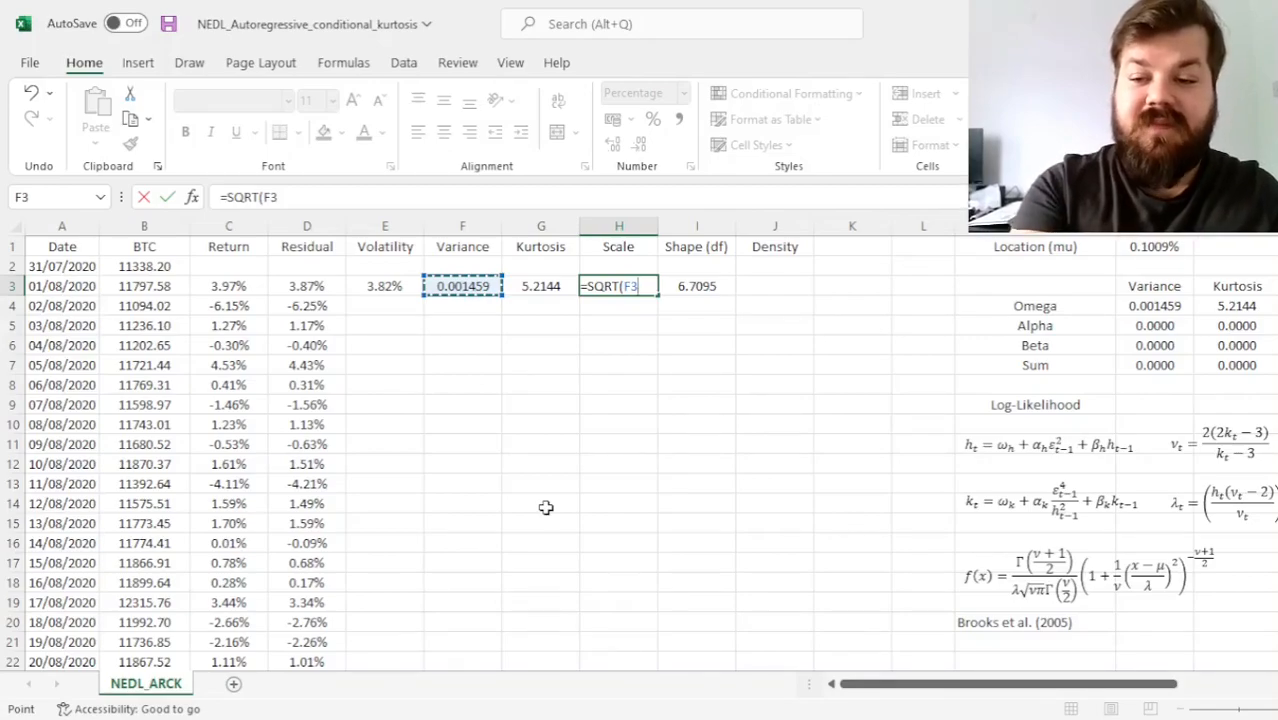
pyautogui.write('*(')
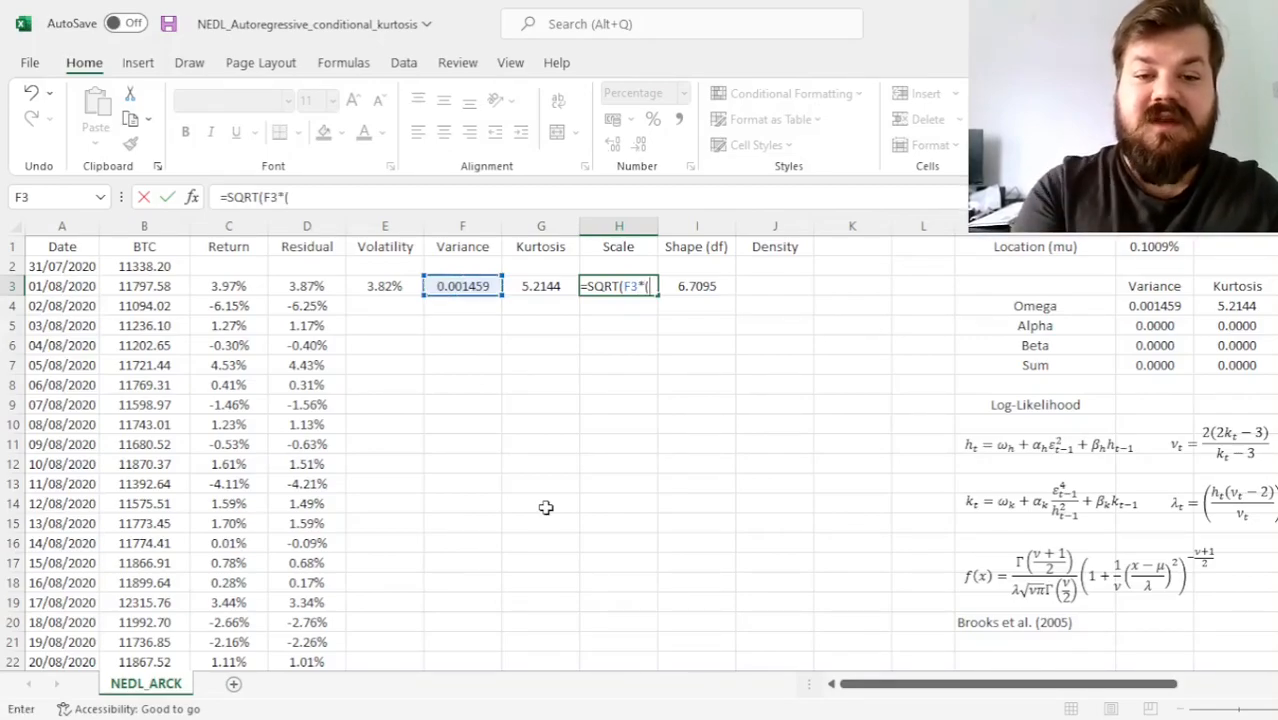
pyautogui.click(726, 281)
pyautogui.write('-2)/')
pyautogui.press('Right')
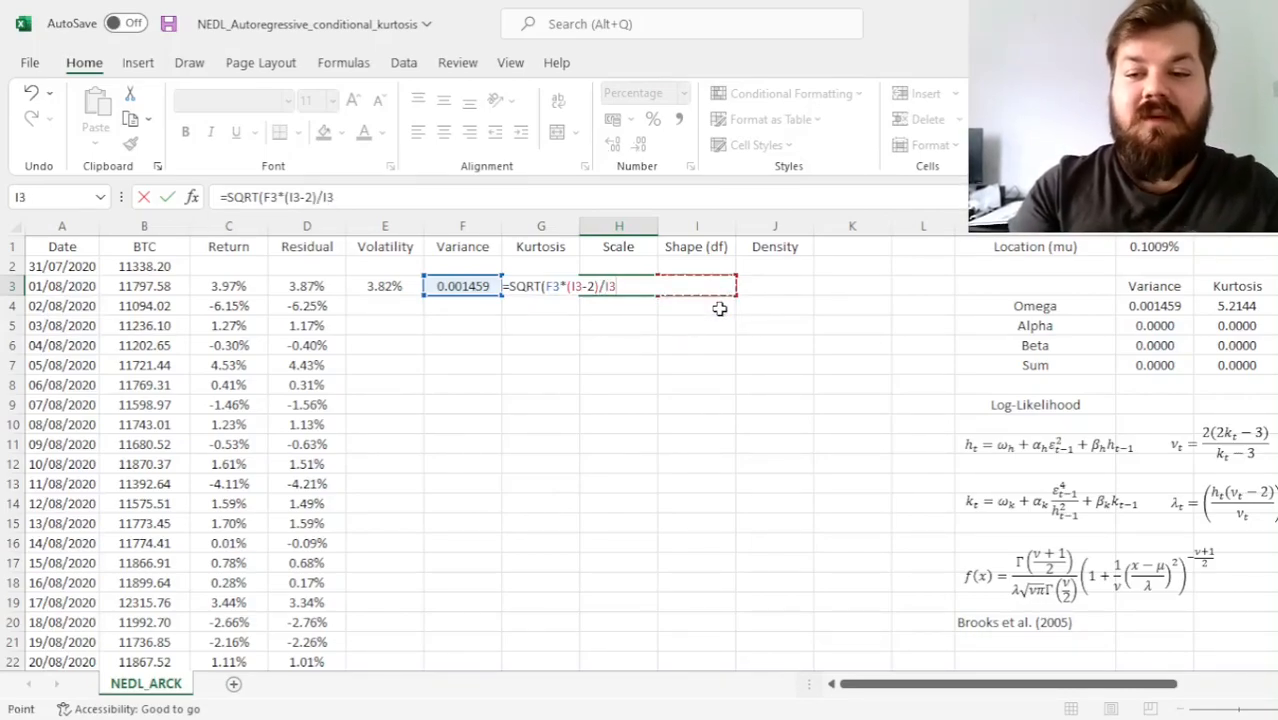
pyautogui.write(')')
pyautogui.press('Return')
pyautogui.press('Up')
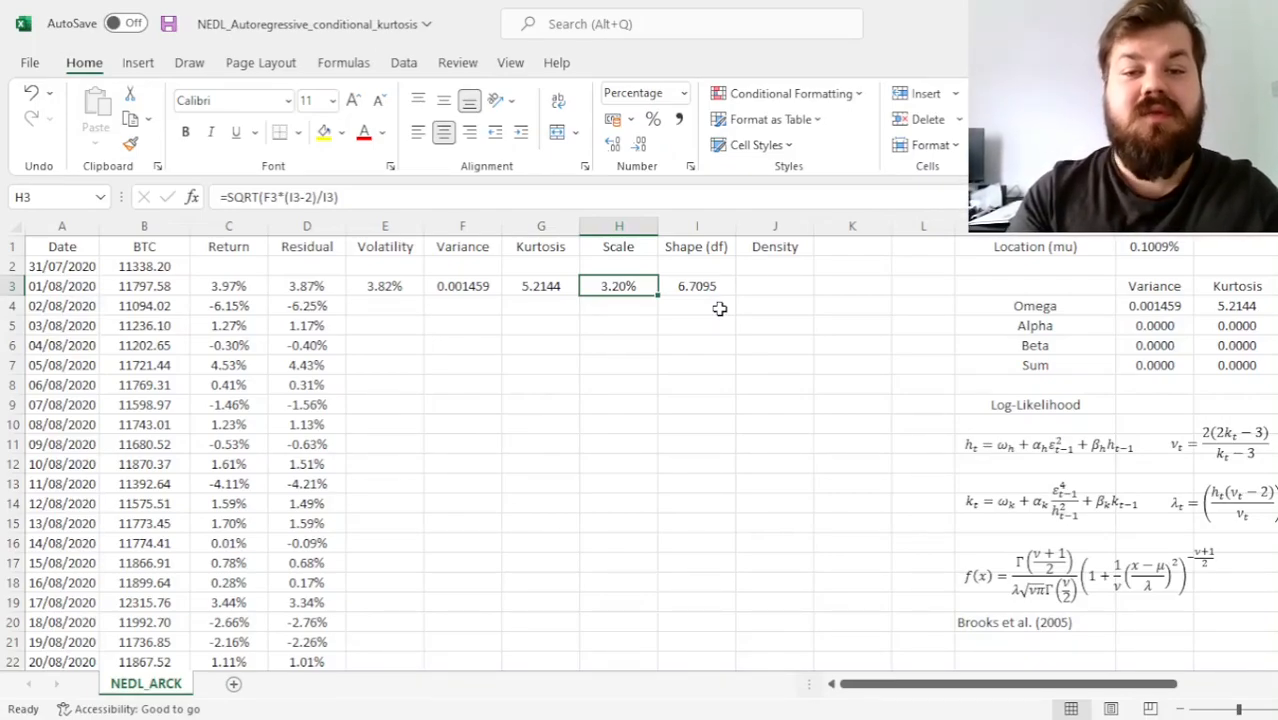
# - Start the Student's t density formula in J3 with the numerator =GAMMA((I3+1)/2)
pyautogui.press('Right')
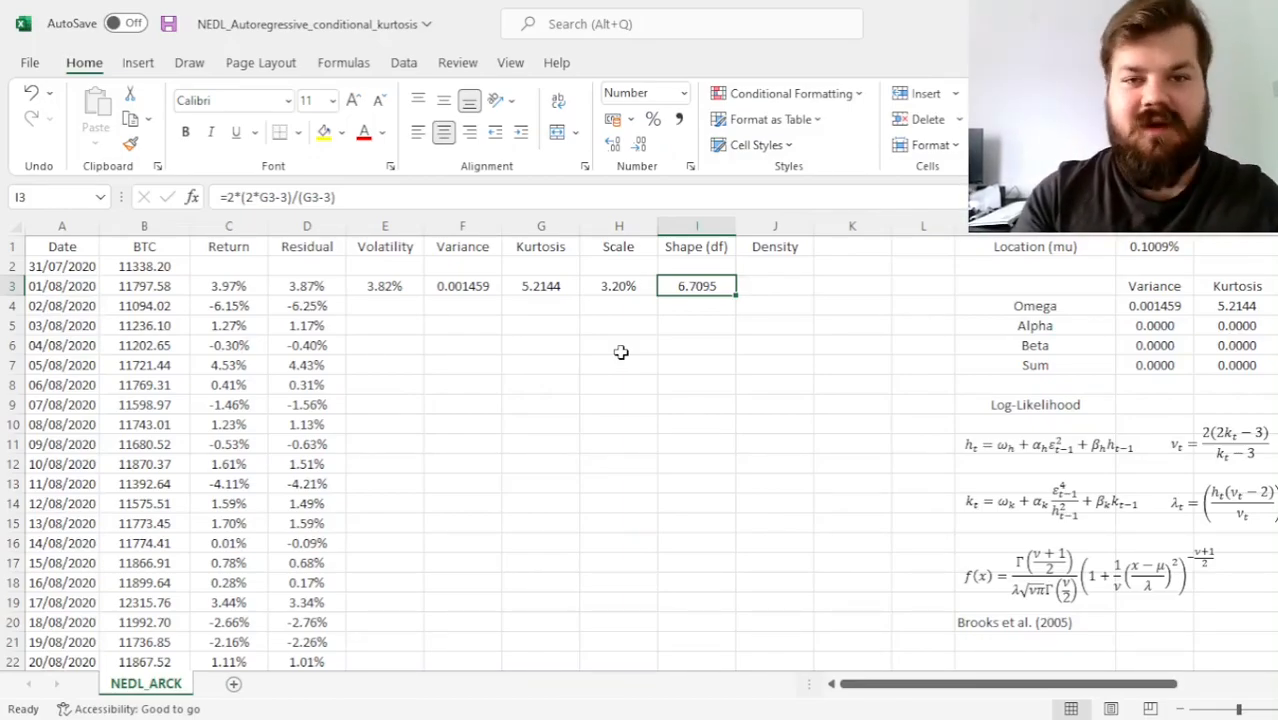
pyautogui.press('Left')
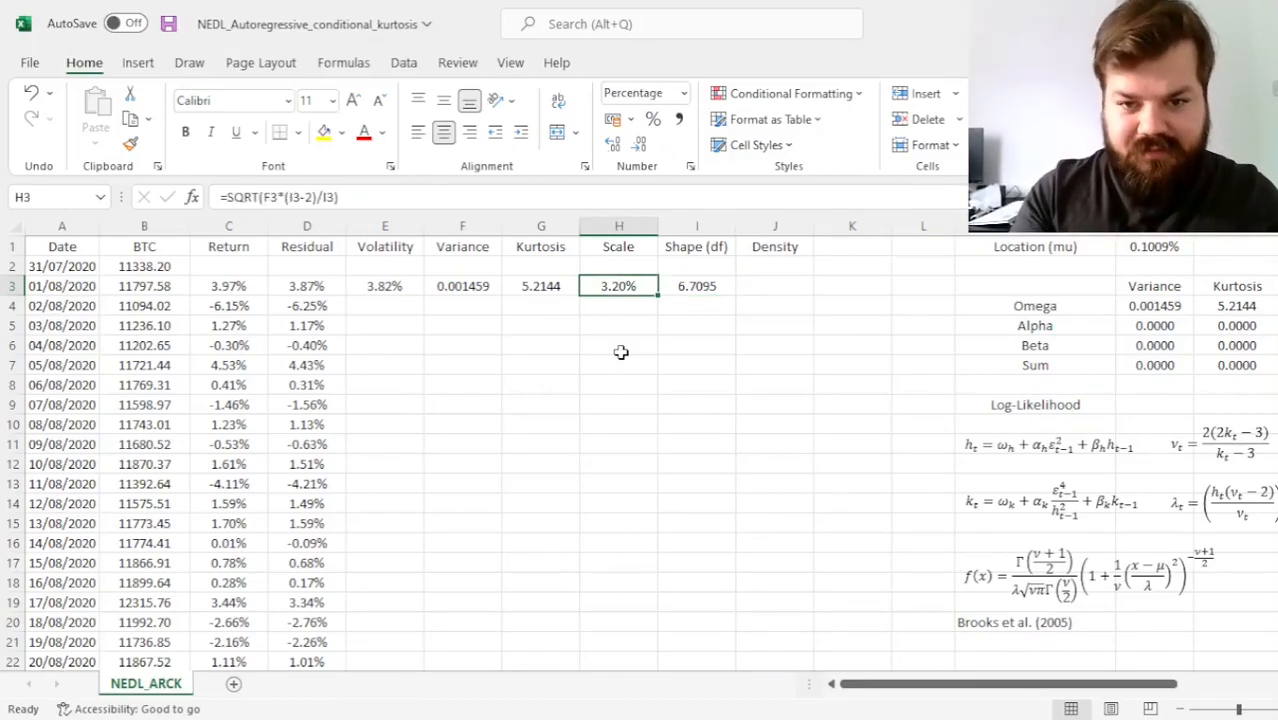
pyautogui.press('Right')
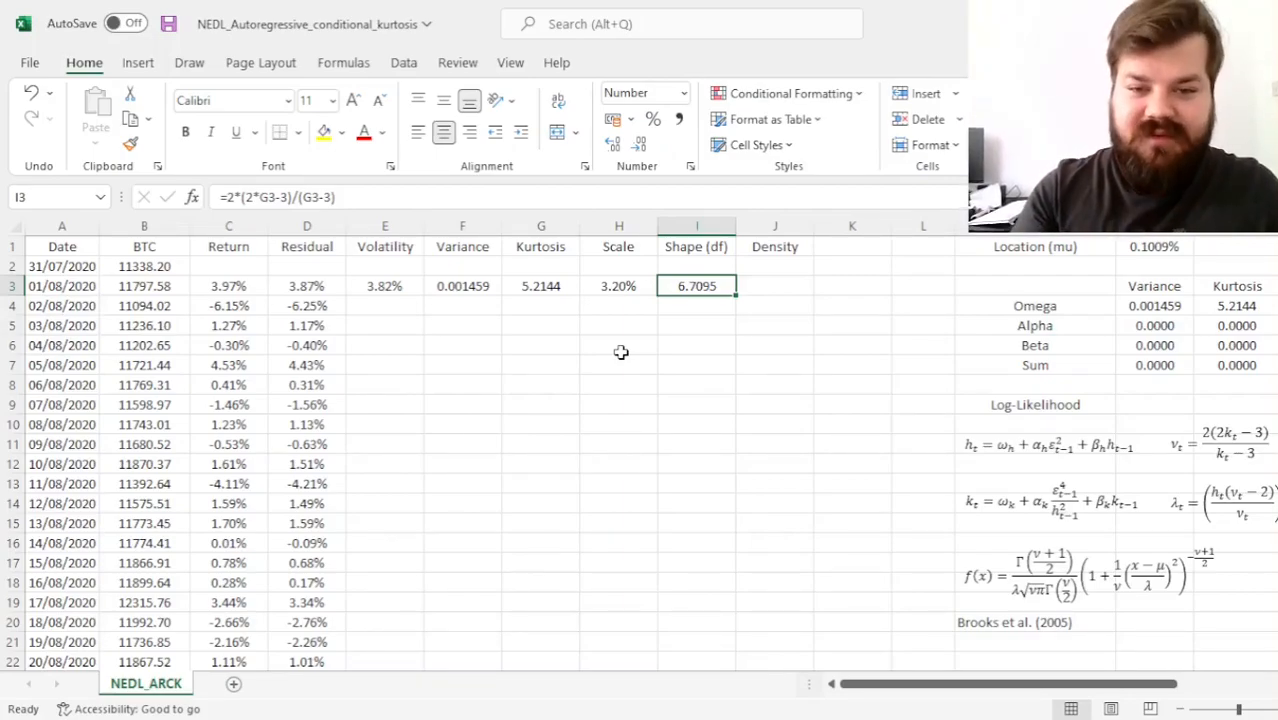
pyautogui.press('Right')
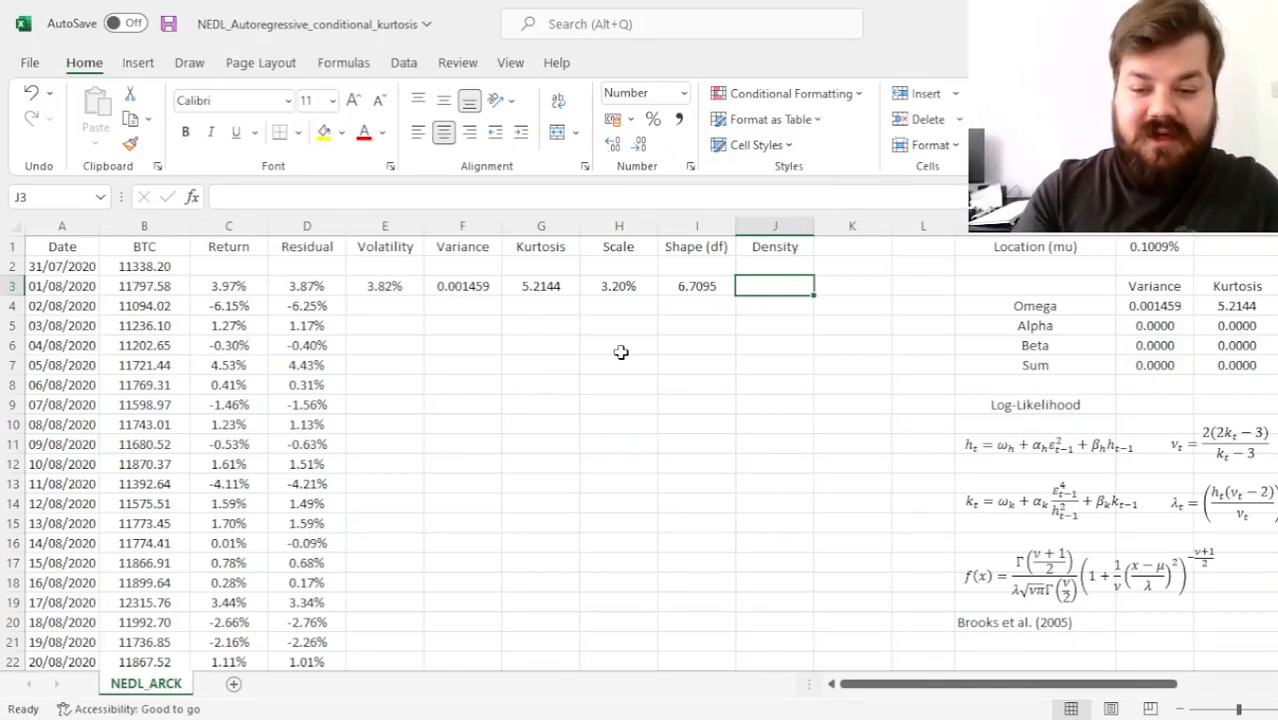
pyautogui.write('=')
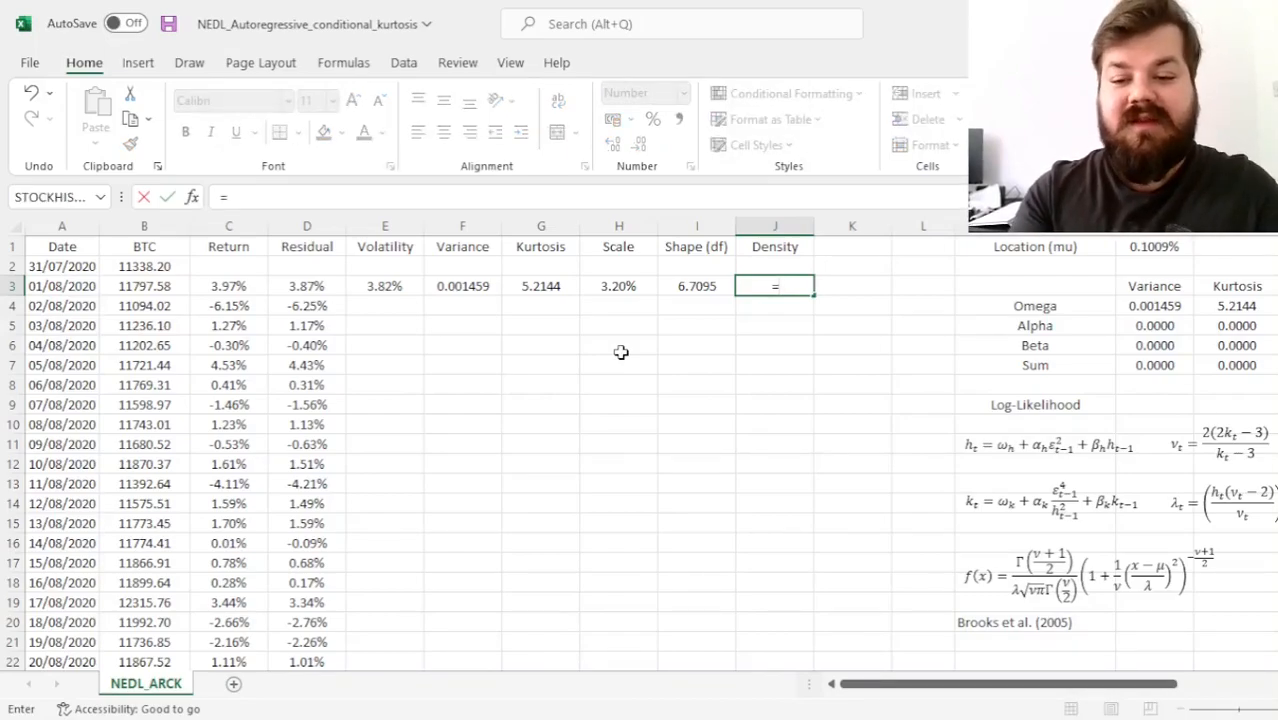
pyautogui.write('GAMMA(')
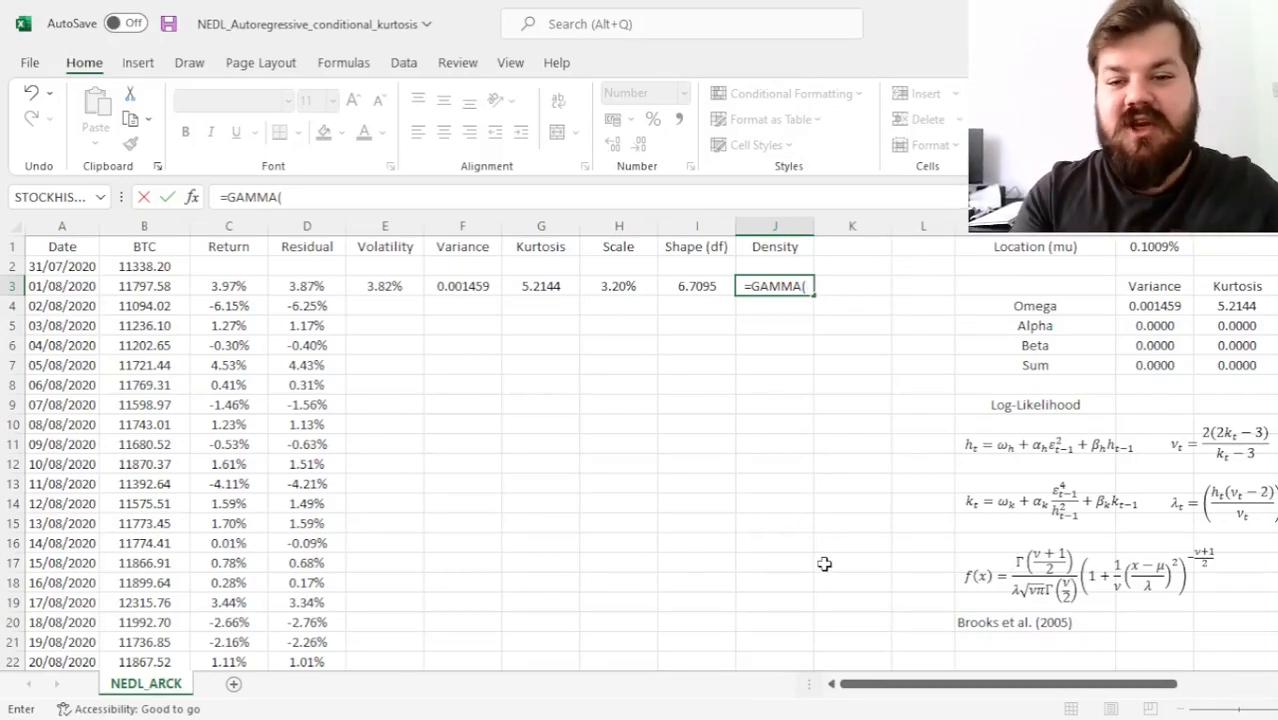
pyautogui.write('(')
pyautogui.click(690, 288)
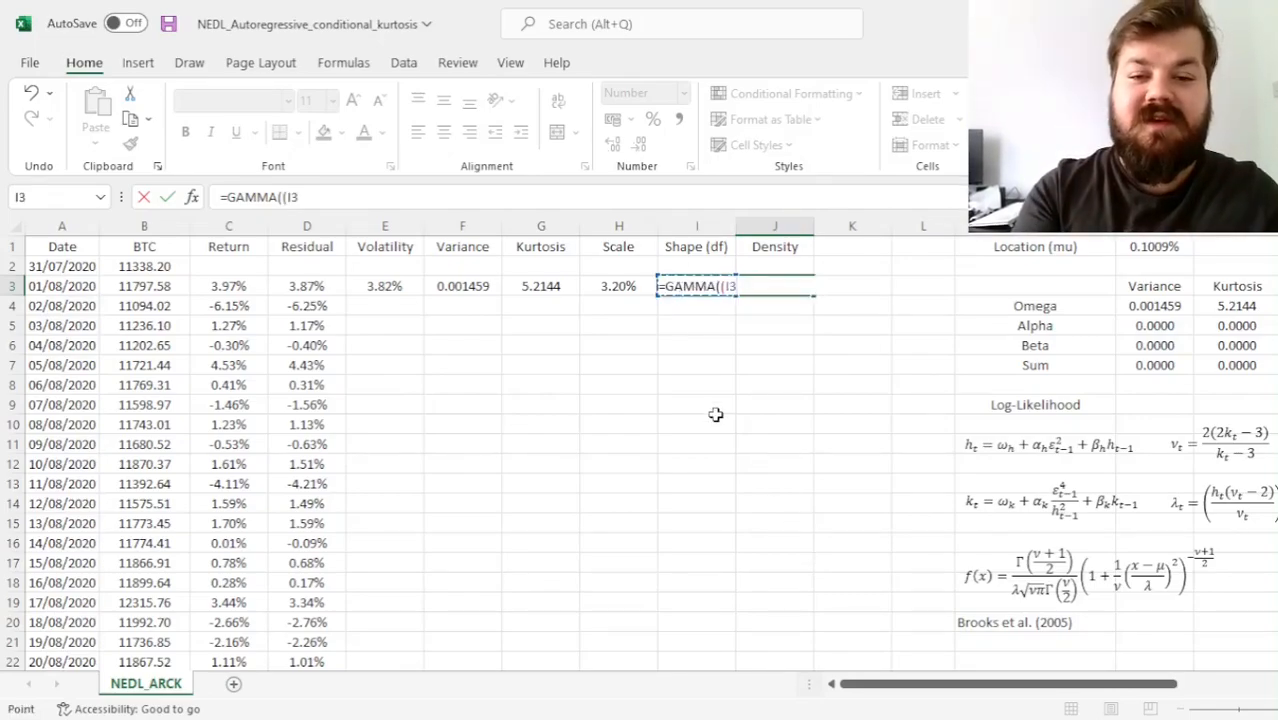
pyautogui.write('+1)/2)')
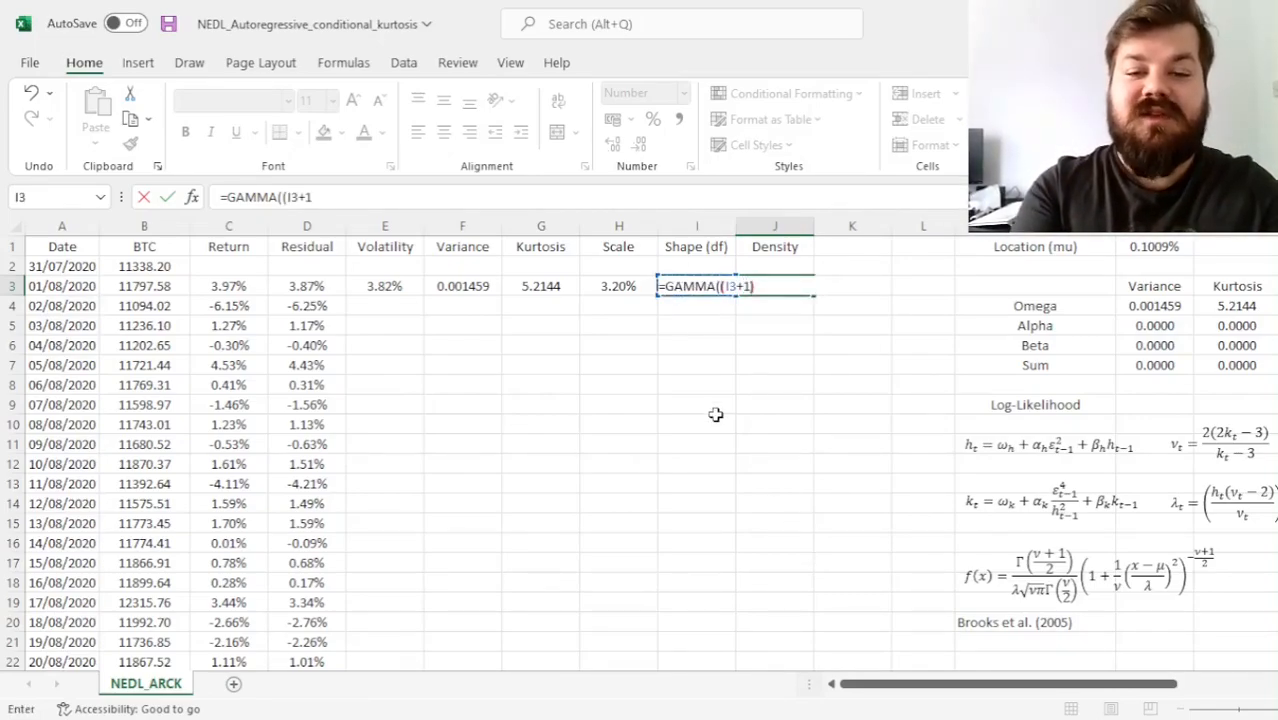
# - Divide the gamma numerator in the J3 density formula by (H3*SQRT(I3*PI())*GAMMA(I3/2))
pyautogui.write('/(')
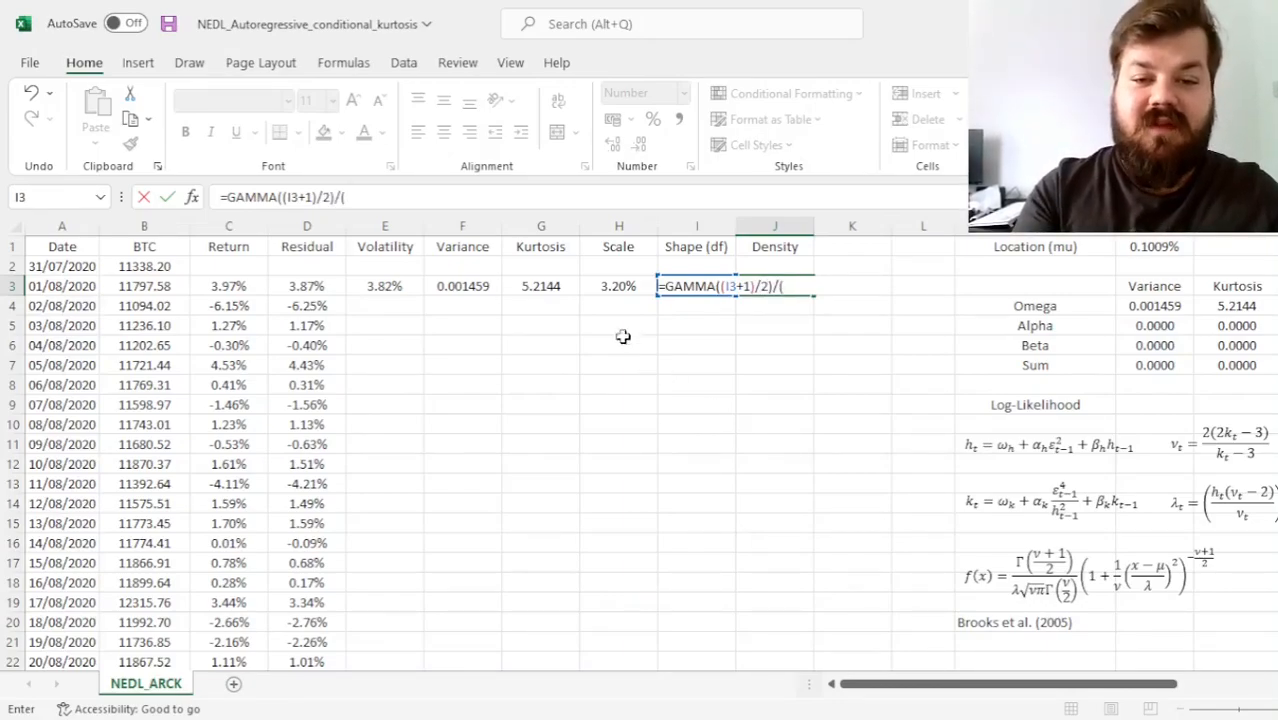
pyautogui.click(604, 292)
pyautogui.write('*SQRT(')
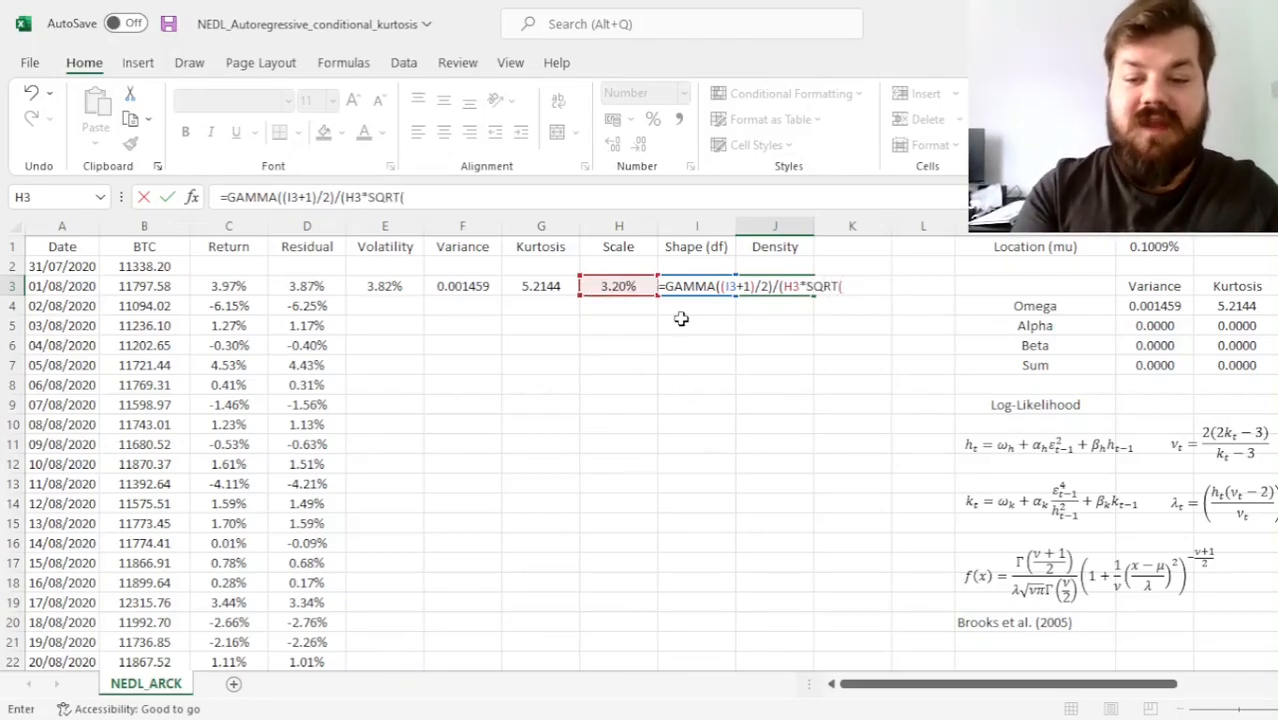
pyautogui.click(700, 340)
pyautogui.press('Up')
pyautogui.press('Up')
pyautogui.press('Up')
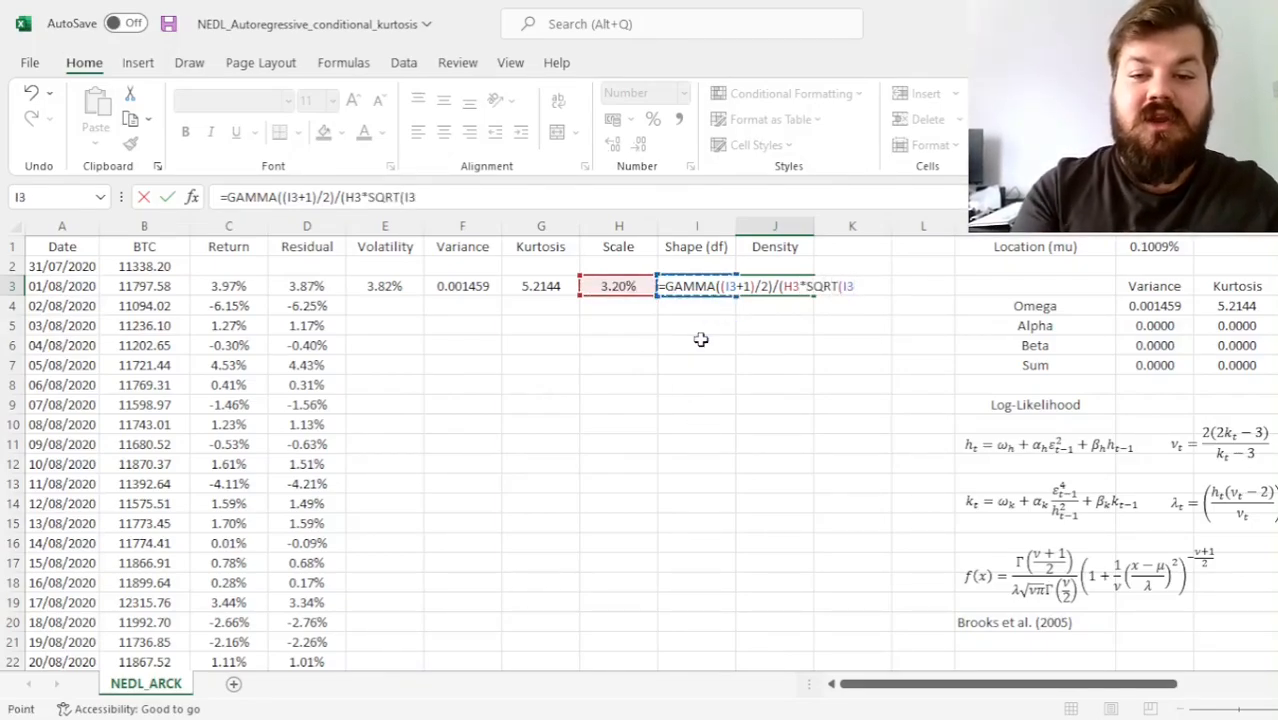
pyautogui.write('*PI())')
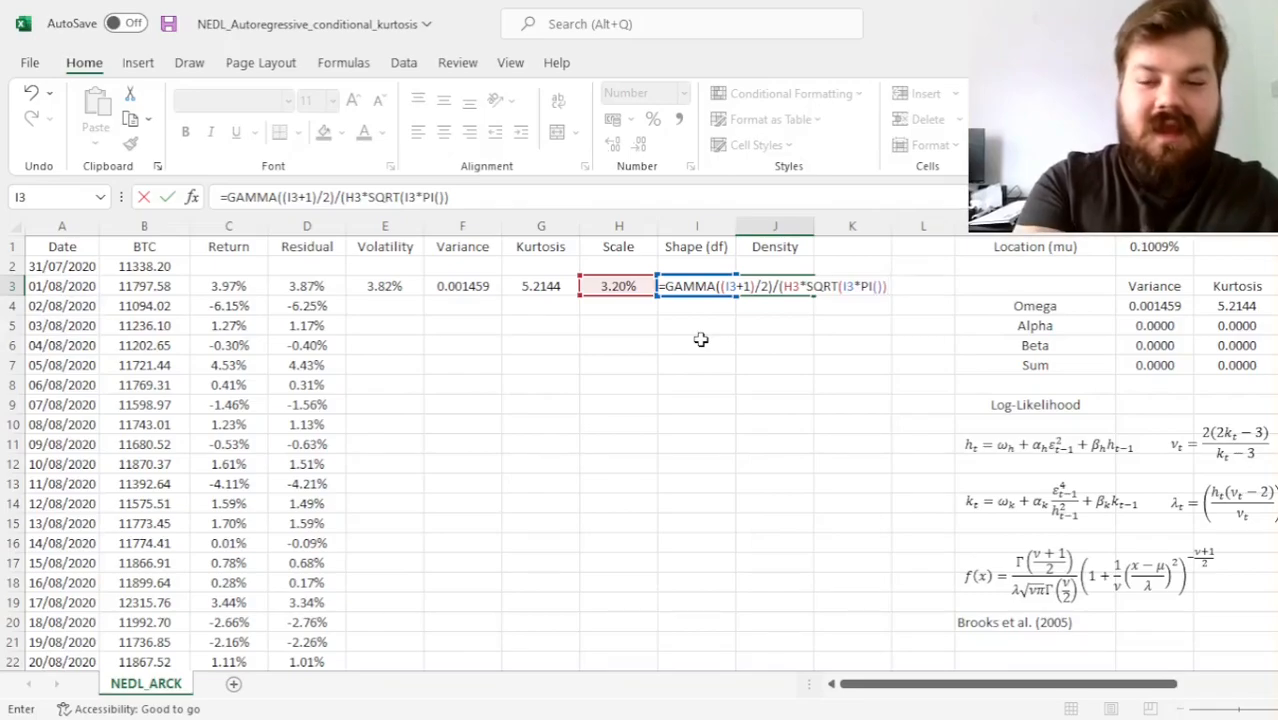
pyautogui.write('*GAMMA(')
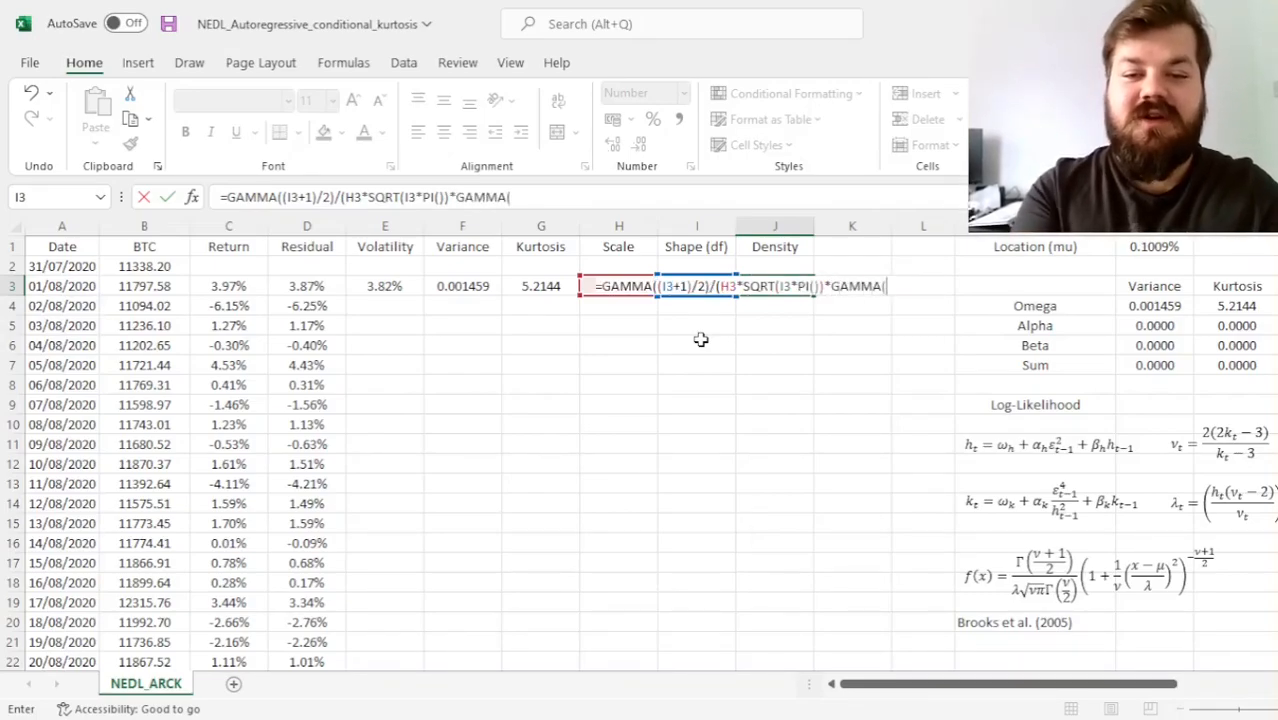
pyautogui.click(674, 327)
pyautogui.press('Up')
pyautogui.press('Up')
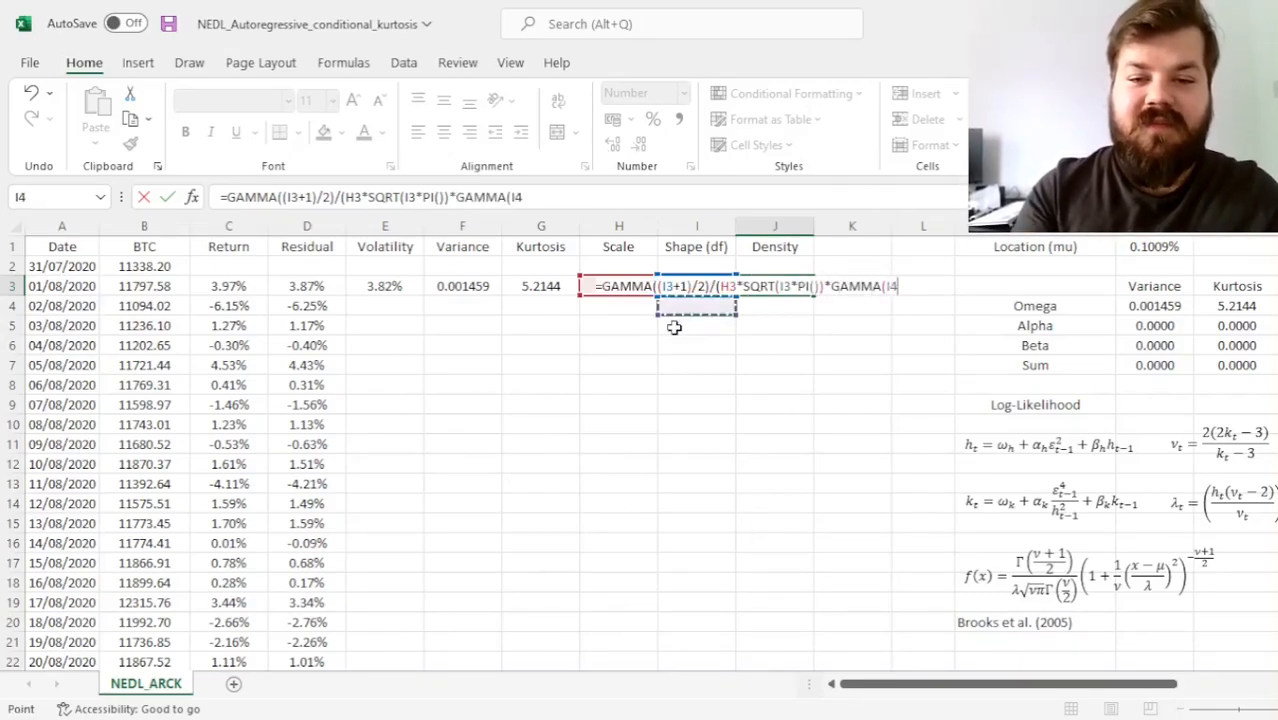
pyautogui.write('/2)')
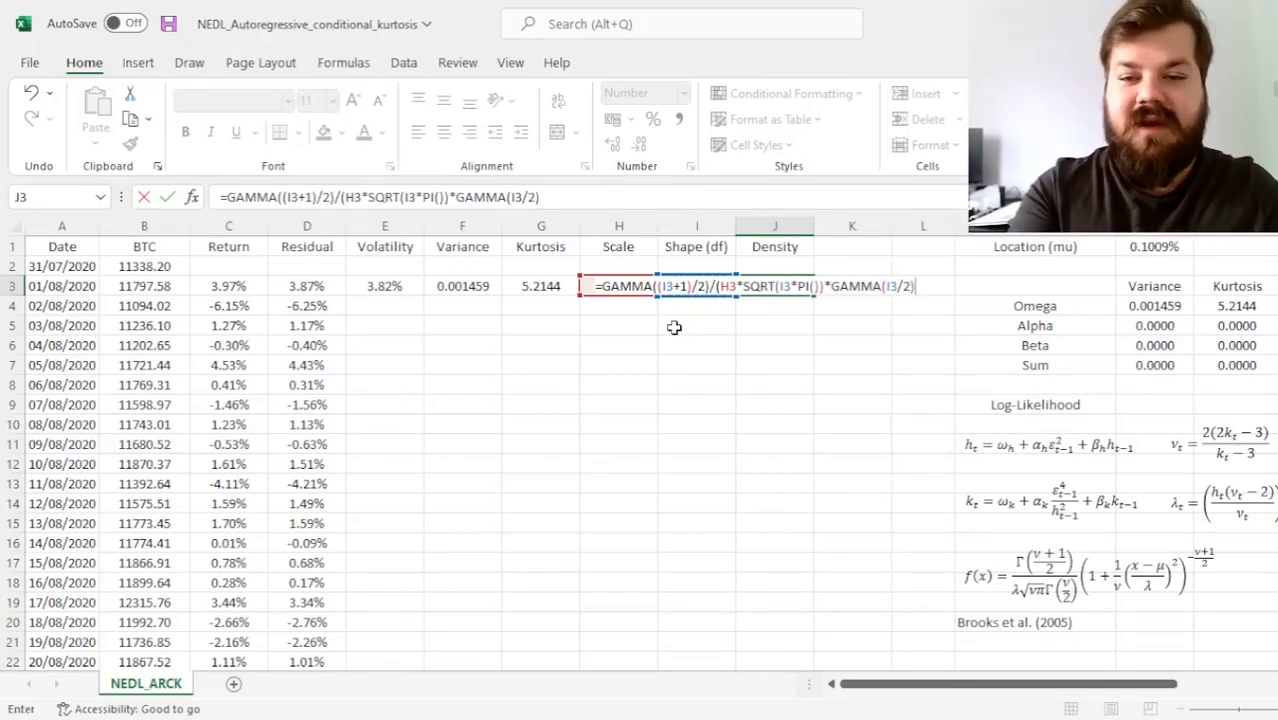
pyautogui.write(')')
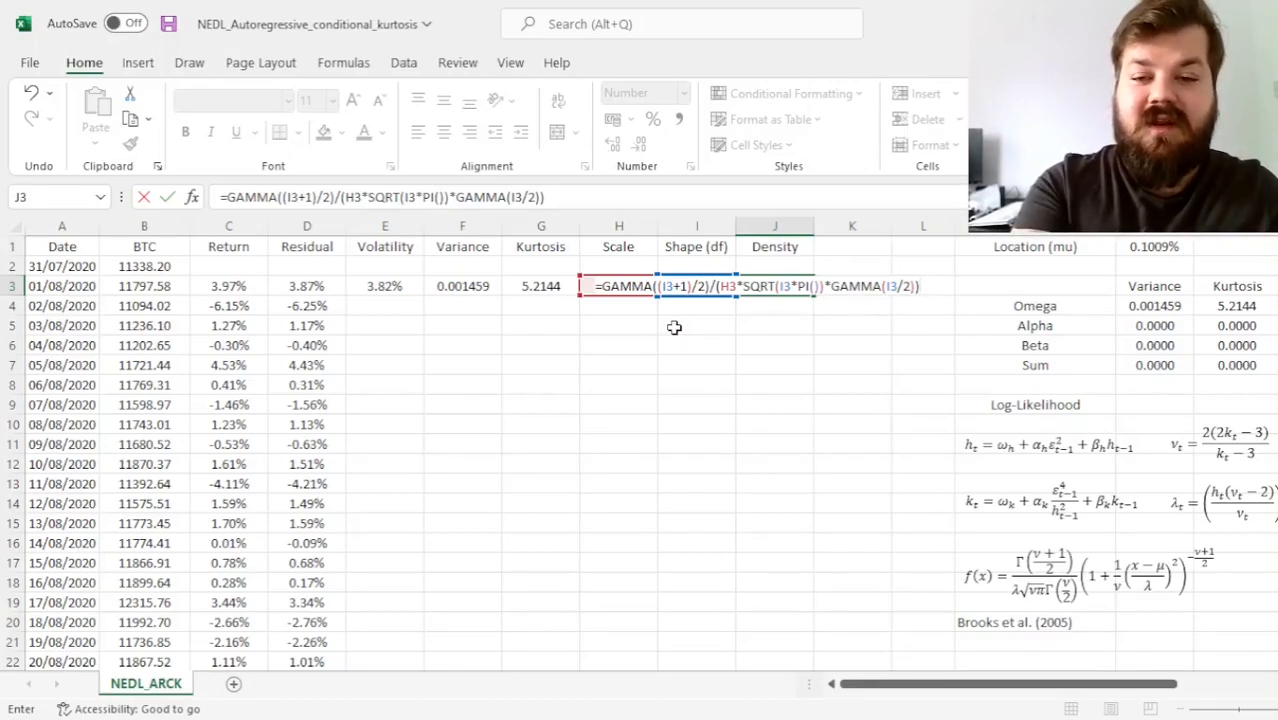
# - Multiply the J3 density formula by the scaled squared-residual term (1+1/I3*(D3/H3)^2)
pyautogui.write('*')
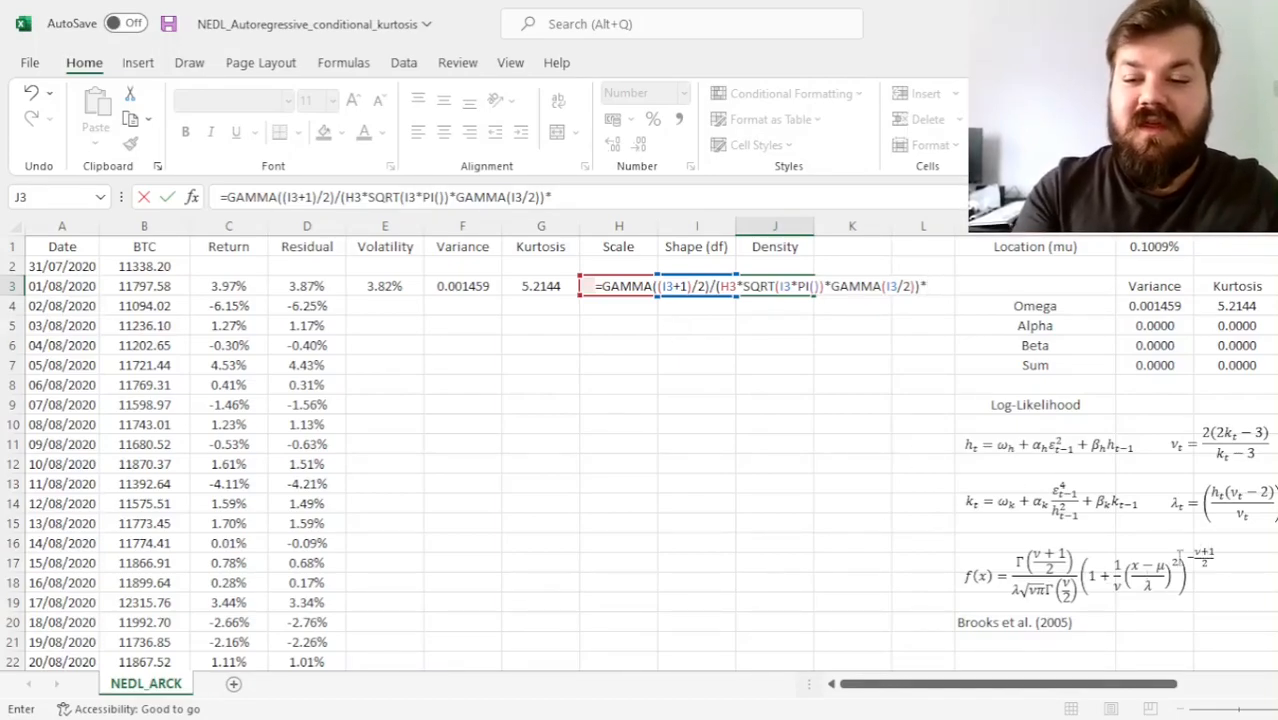
pyautogui.write('(')
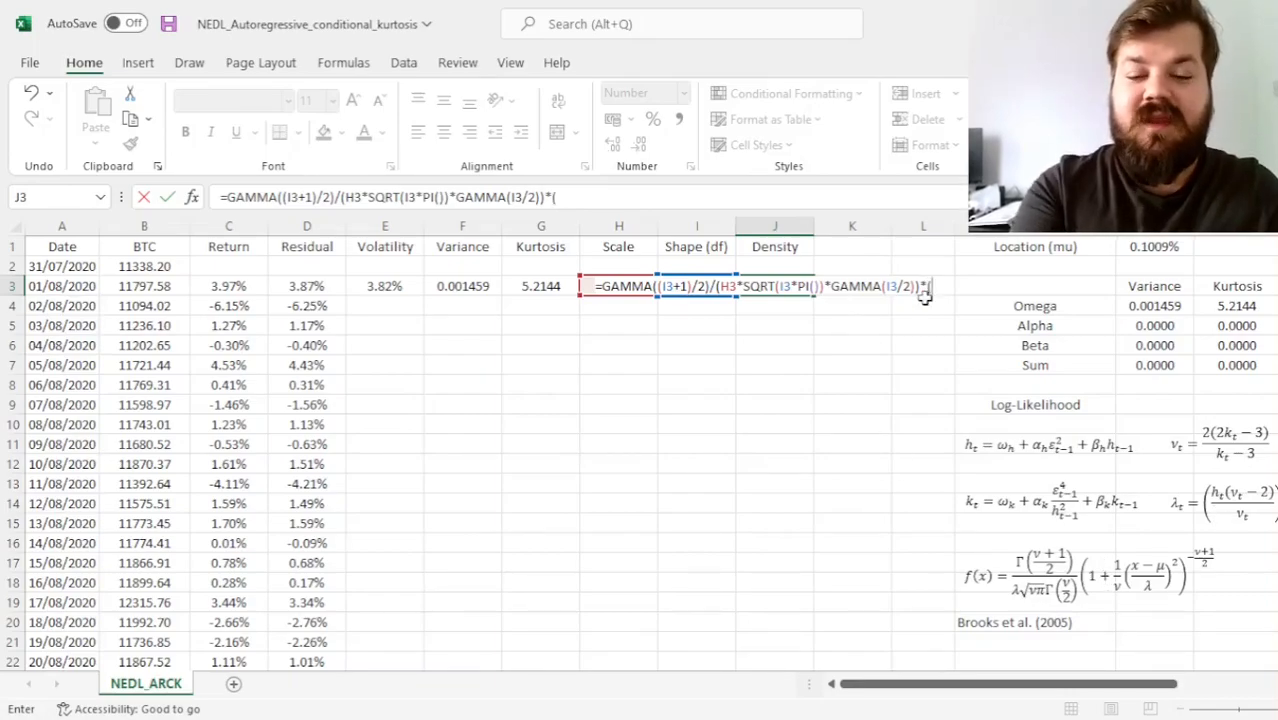
pyautogui.write('1 + 1/')
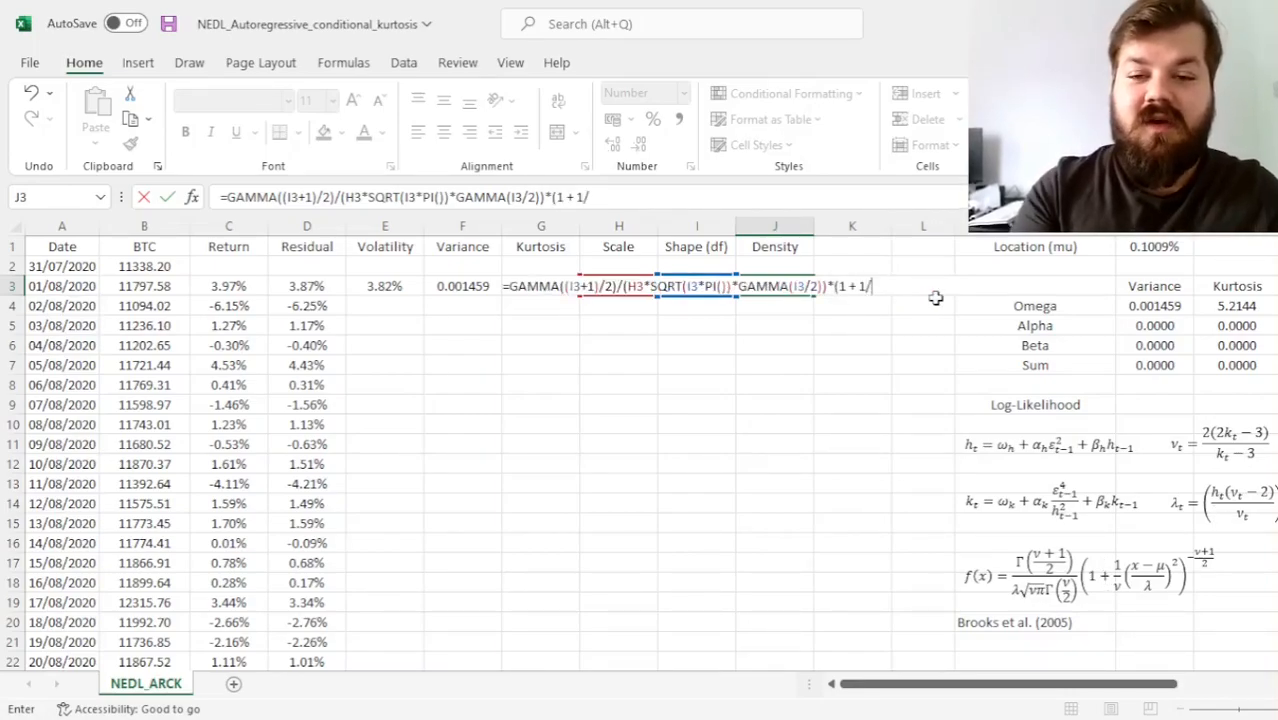
pyautogui.click(686, 325)
pyautogui.press('Up')
pyautogui.press('Up')
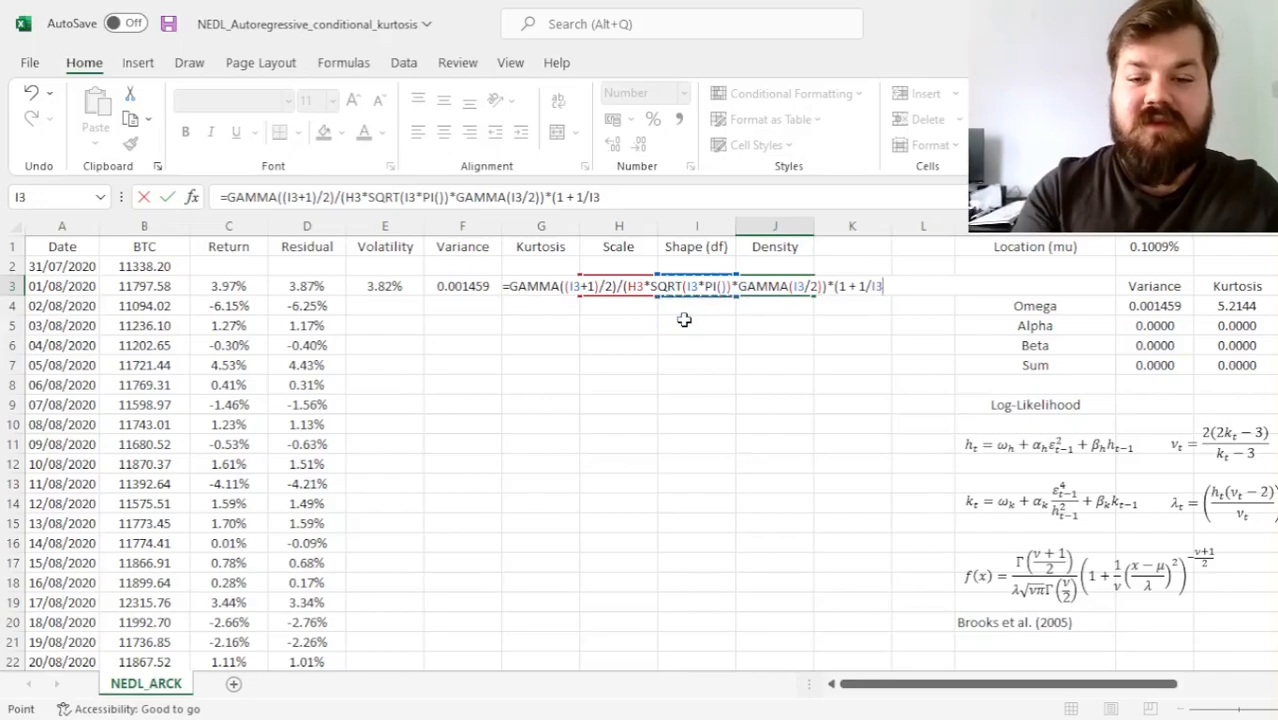
pyautogui.write('*')
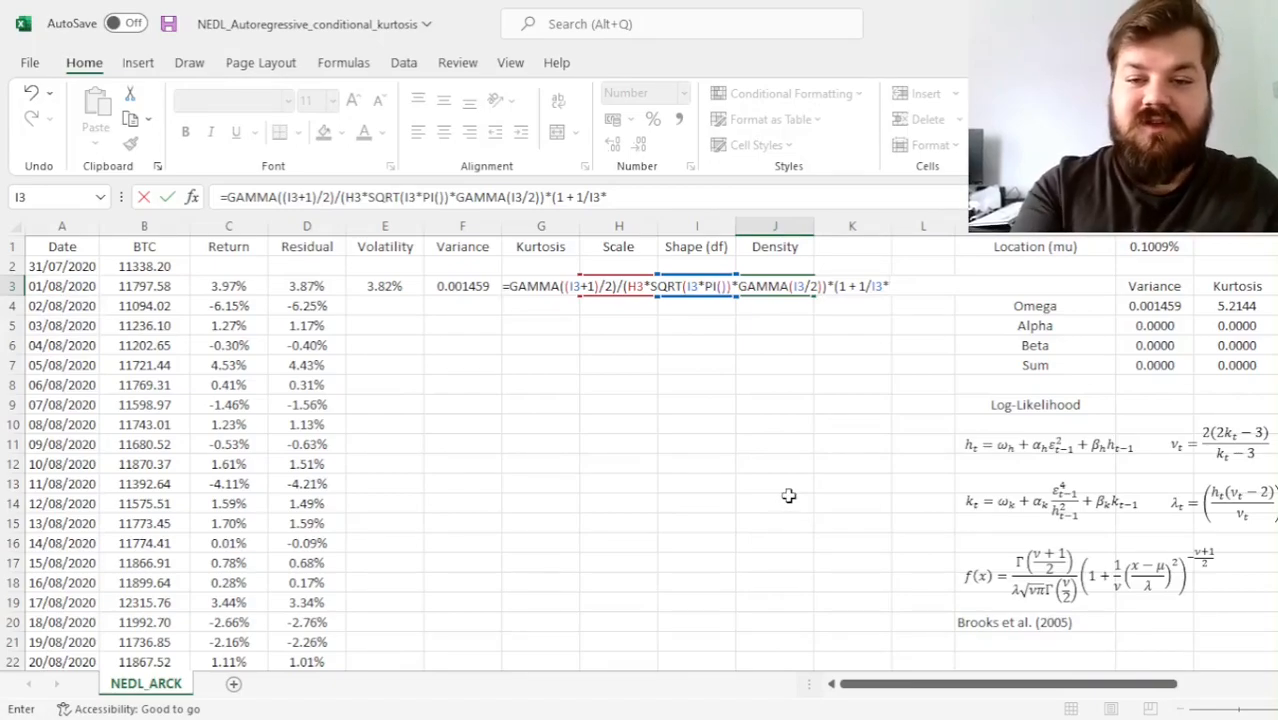
pyautogui.write('(')
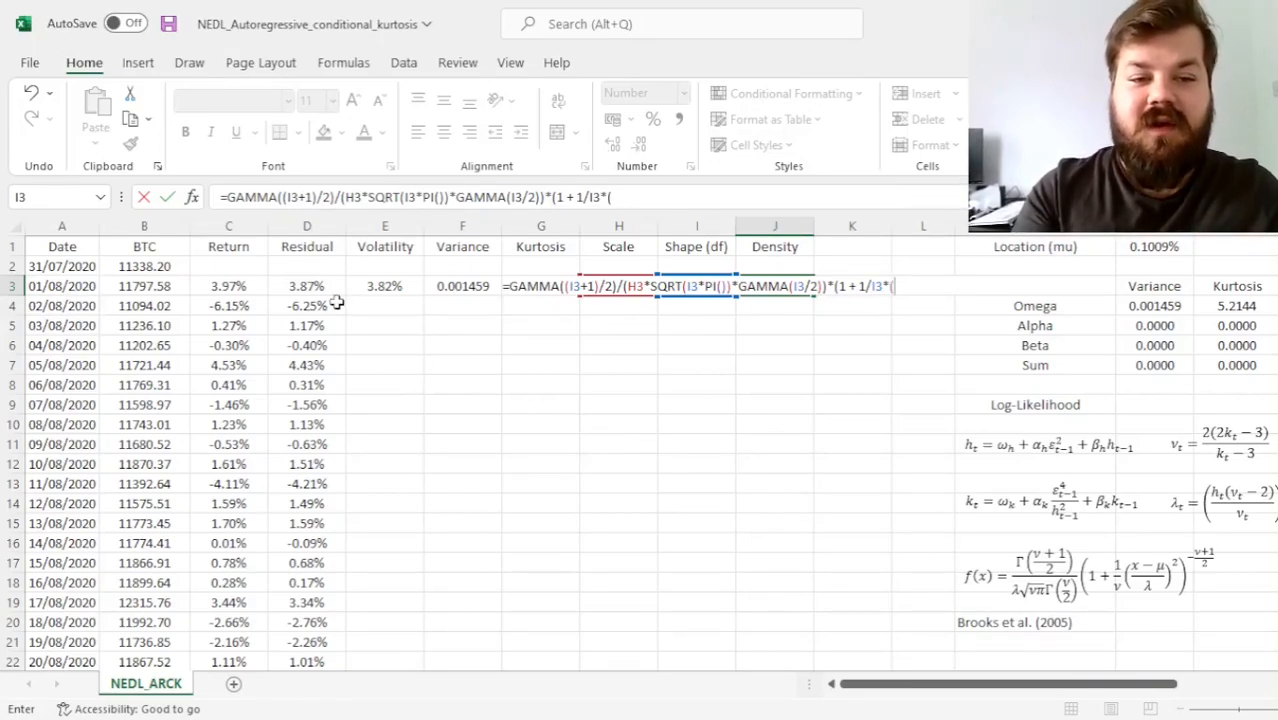
pyautogui.click(303, 286)
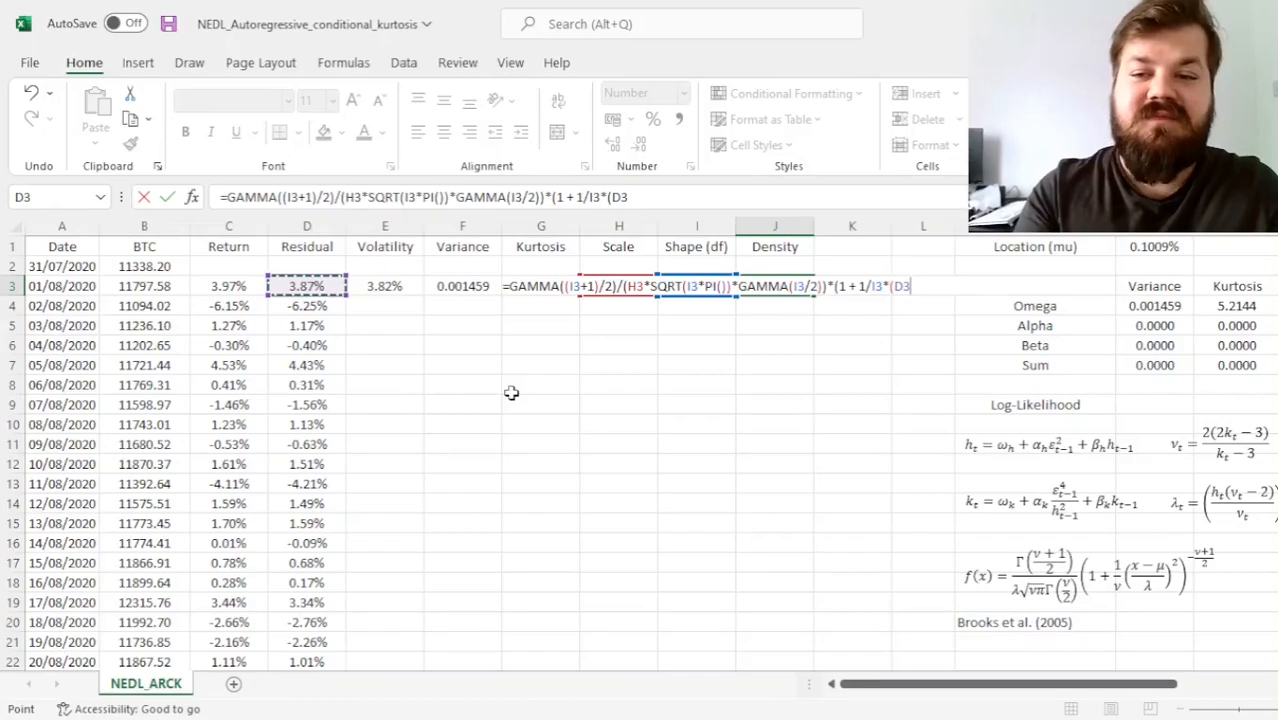
pyautogui.write('/')
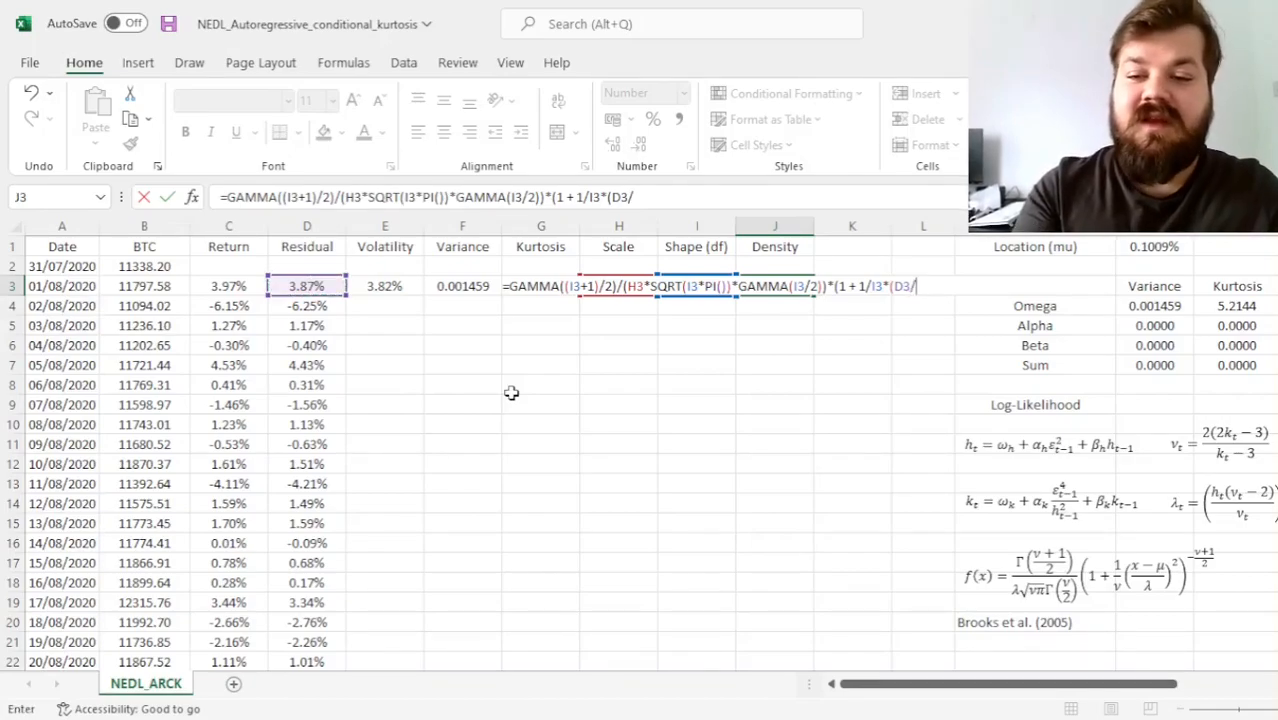
pyautogui.click(619, 315)
pyautogui.press('Up')
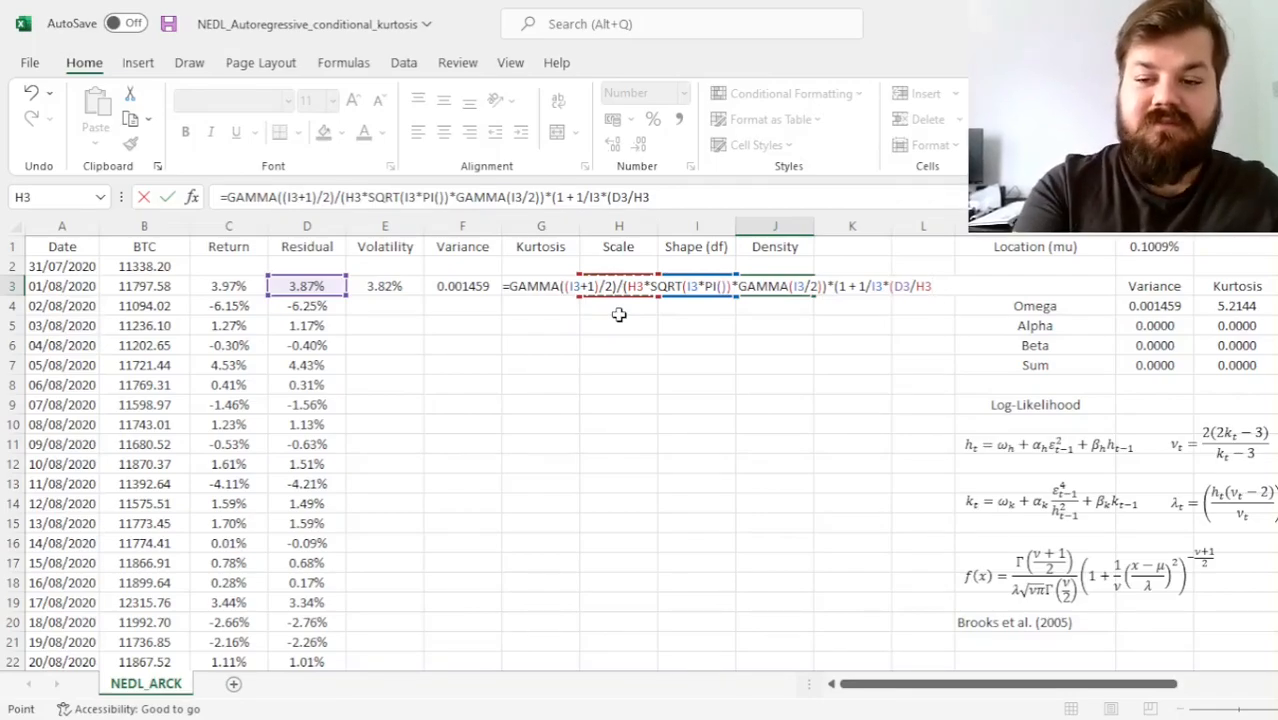
pyautogui.write(')^2)')
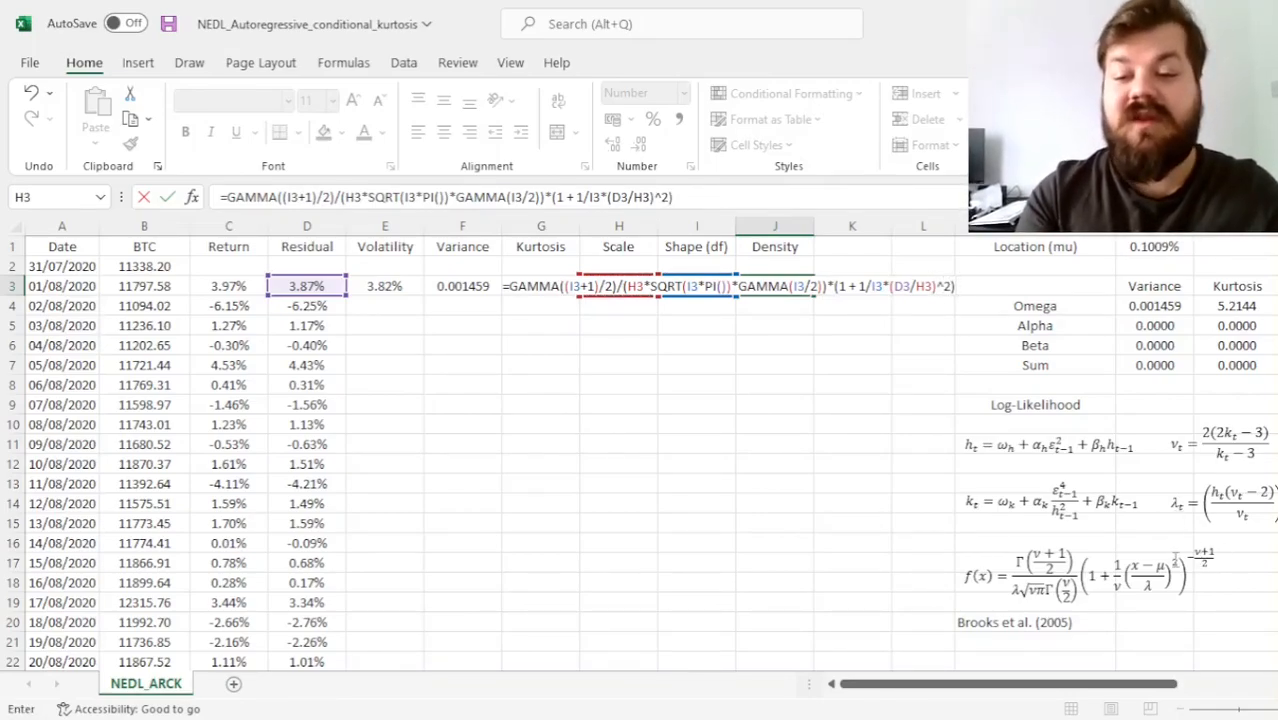
# - Complete the density formula in J3 by raising its last bracket to the power ^(-(I3+1)/2)
pyautogui.write('^(-(')
pyautogui.click(713, 352)
pyautogui.press('Up')
pyautogui.press('Up')
pyautogui.press('Up')
pyautogui.write('+1)/2)')
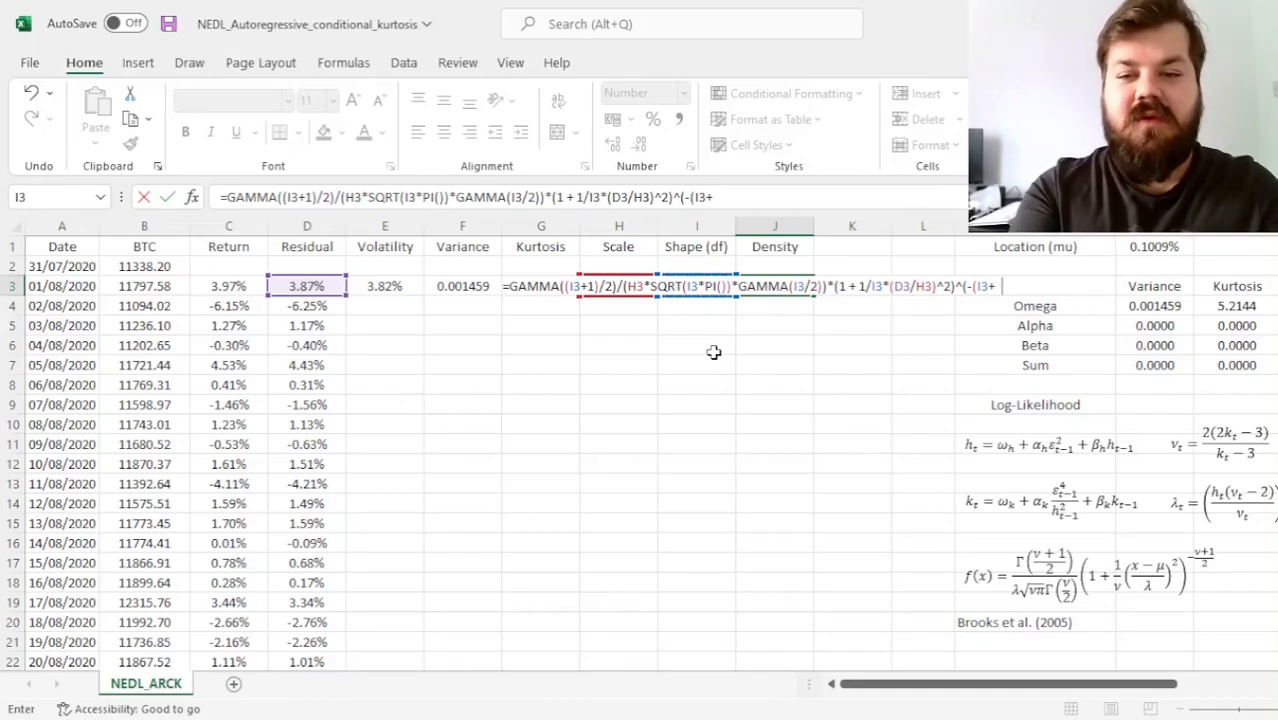
pyautogui.press('Return')
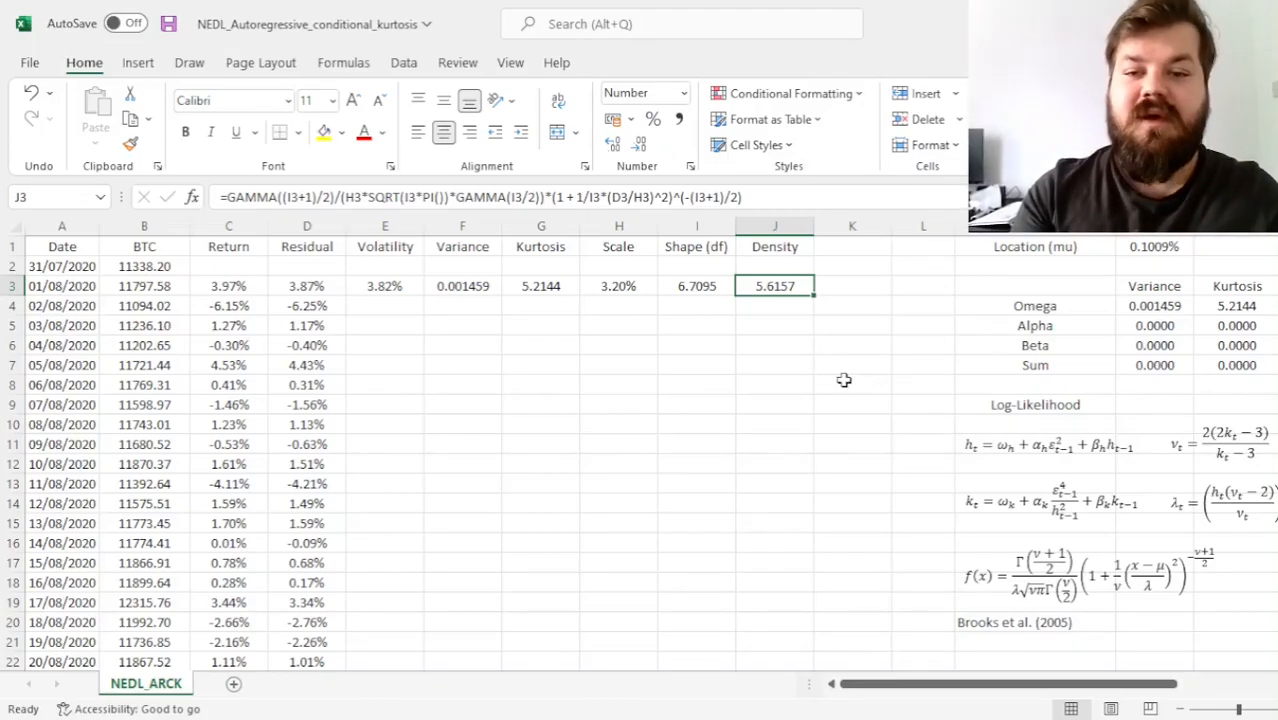
# - Turn the J3 density into a log-density by wrapping its formula in IFERROR(LN(…),-1000)
pyautogui.click(226, 197)
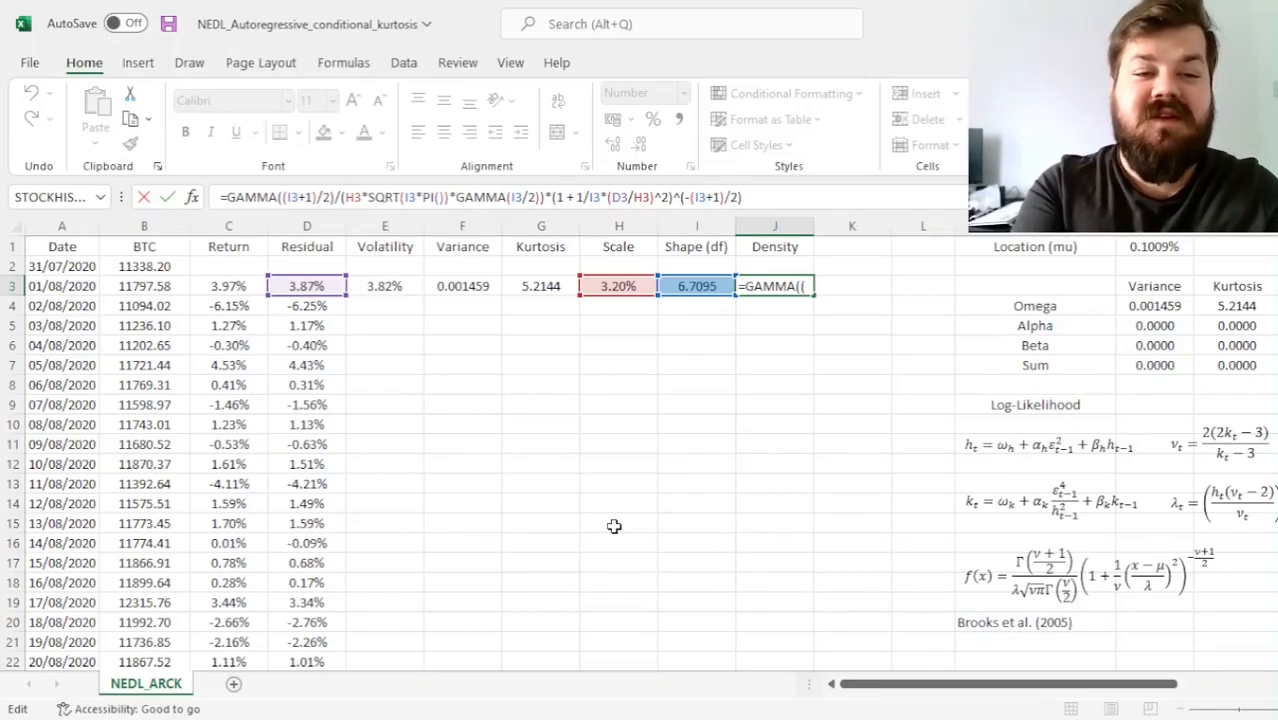
pyautogui.write('IF')
pyautogui.write('ERROR(L')
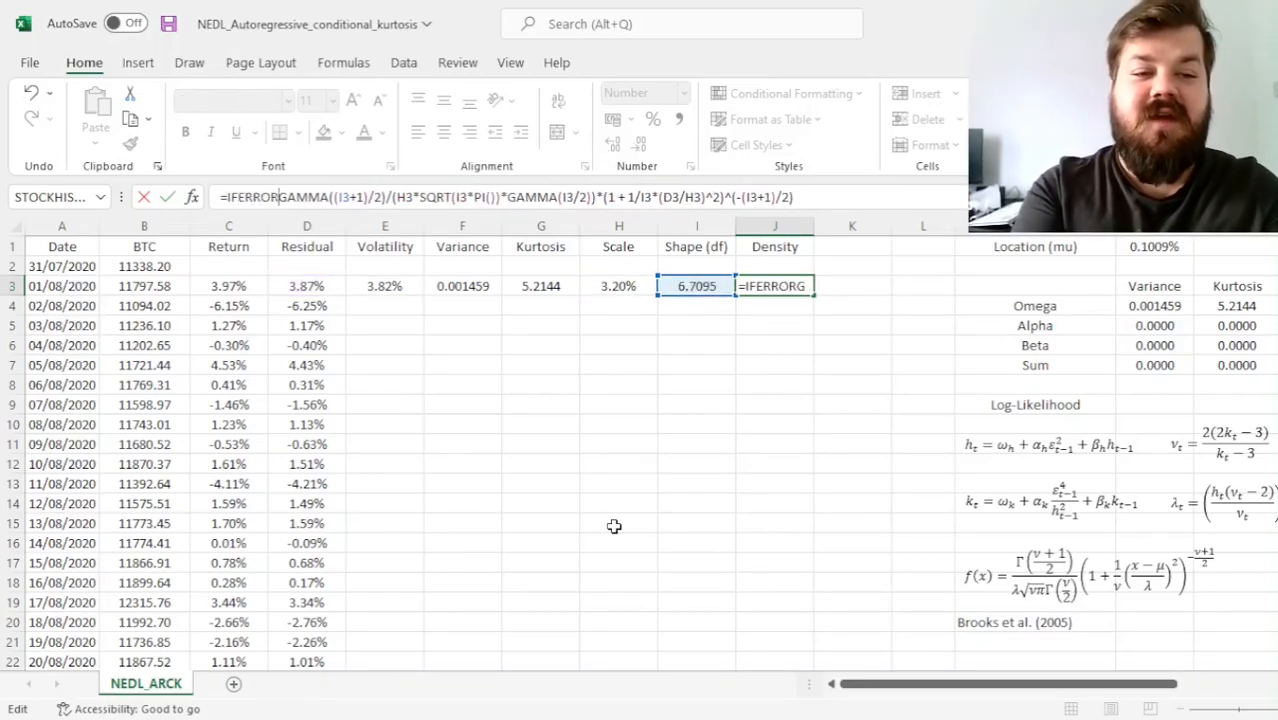
pyautogui.write('N(')
pyautogui.click(841, 195)
pyautogui.write('),')
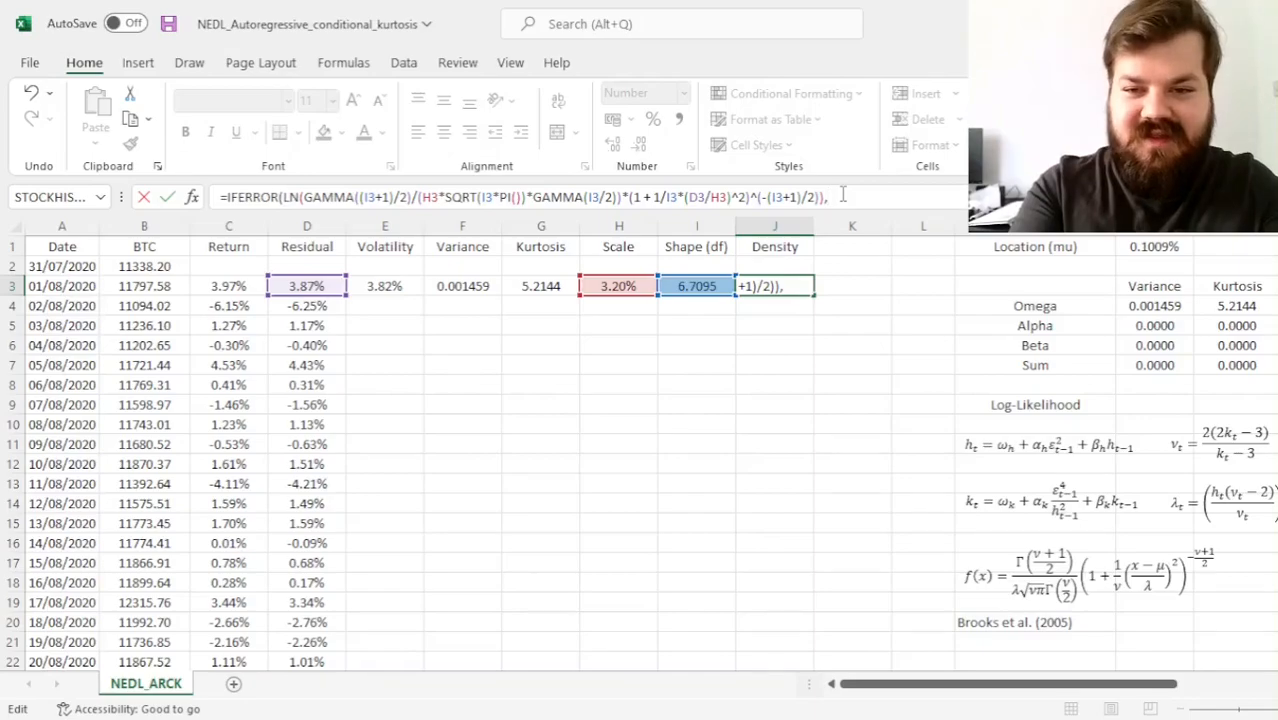
pyautogui.write('-1000)')
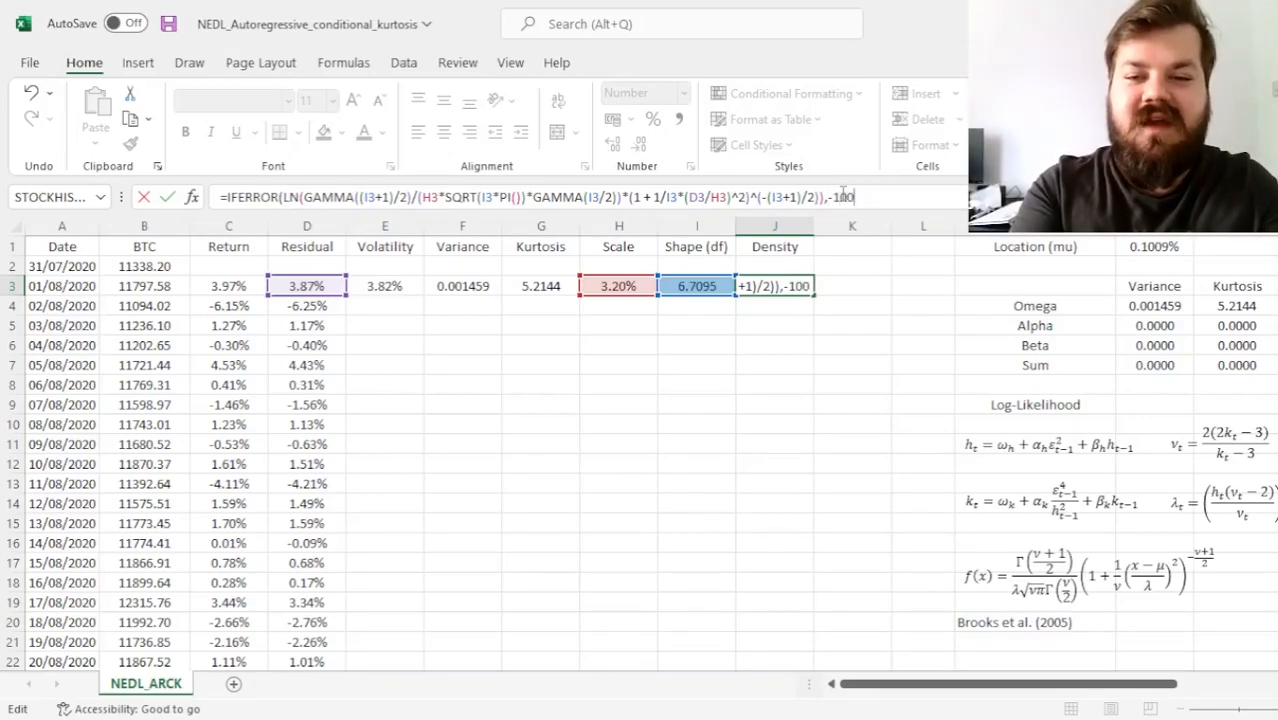
pyautogui.hotkey('ctrl', 'Return')
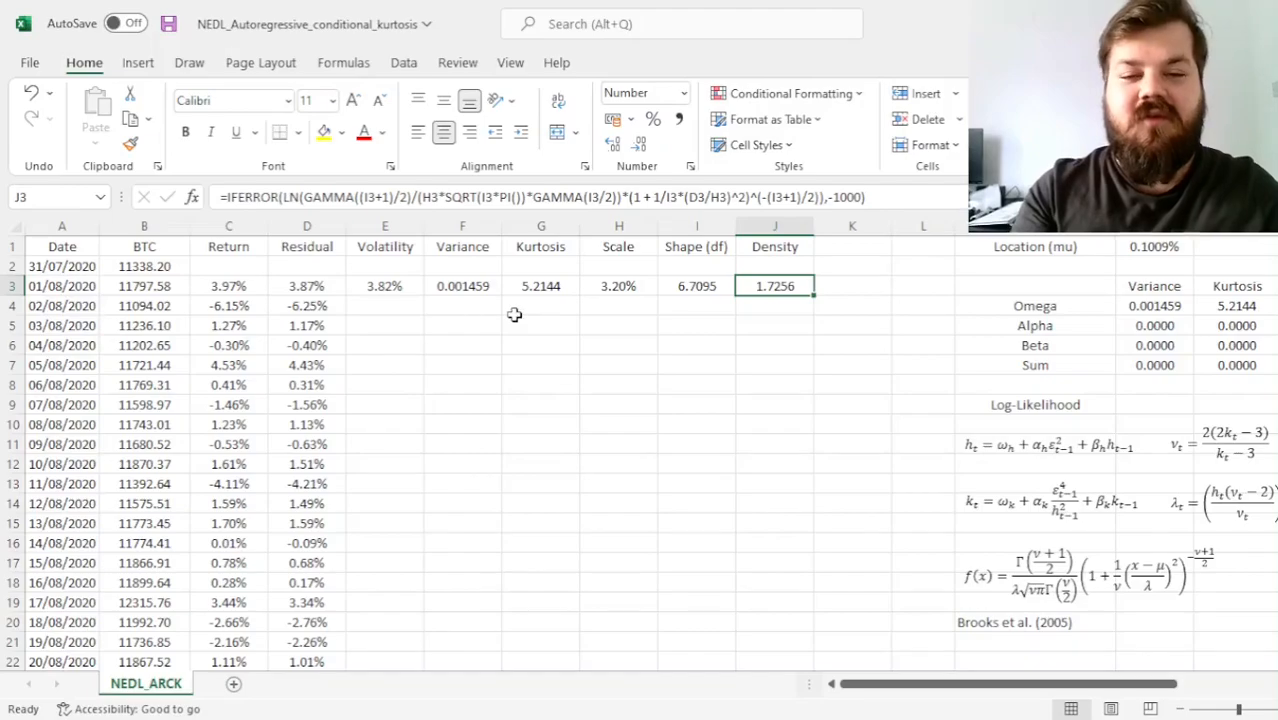
# - Examine the starting variance and kurtosis in F3:G3 against the recursive variance and kurtosis equations
pyautogui.click(452, 306)
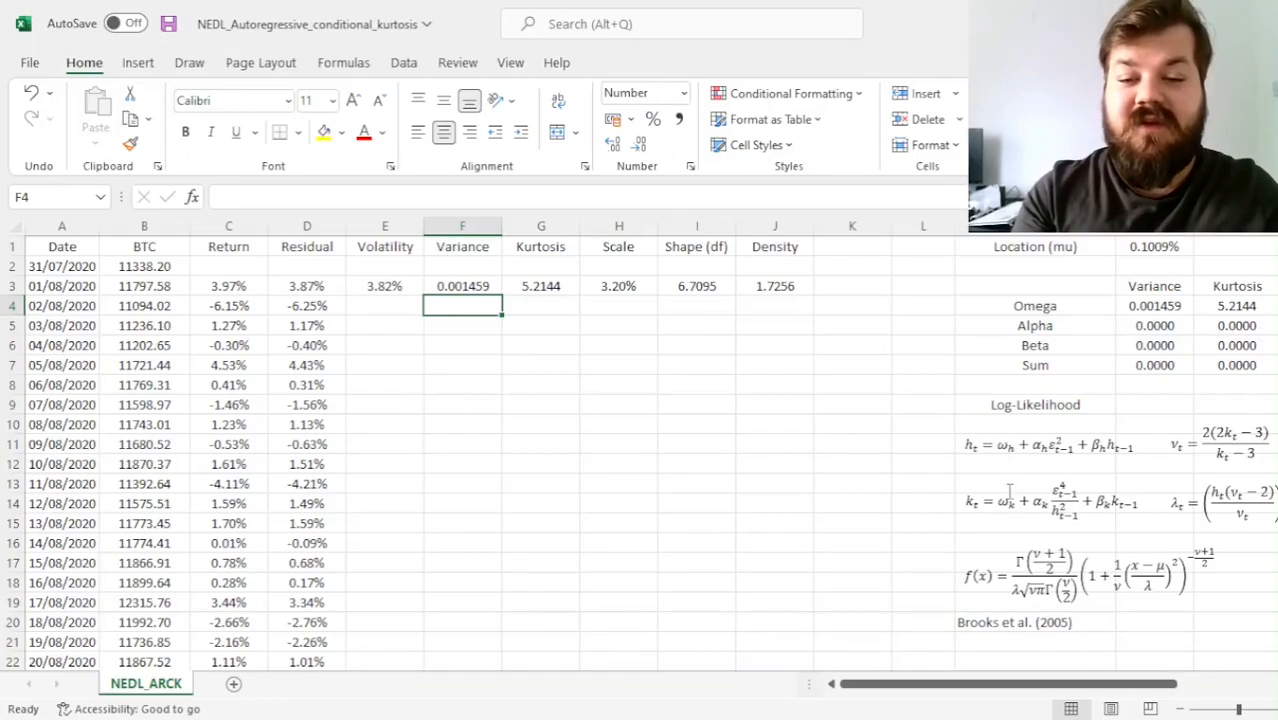
pyautogui.moveTo(458, 286); pyautogui.dragTo(532, 287)
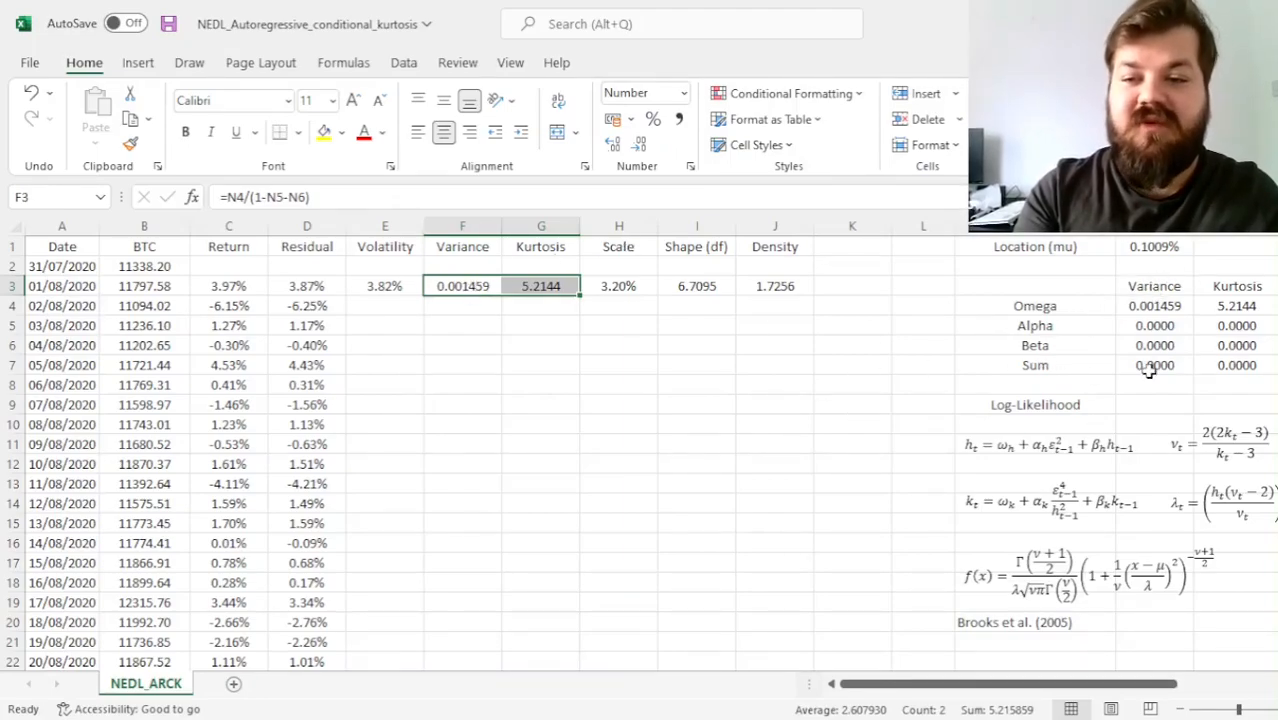
# - Start the recursive variance formula in F4 with the row-locked variance omega, =N$4
pyautogui.click(470, 307)
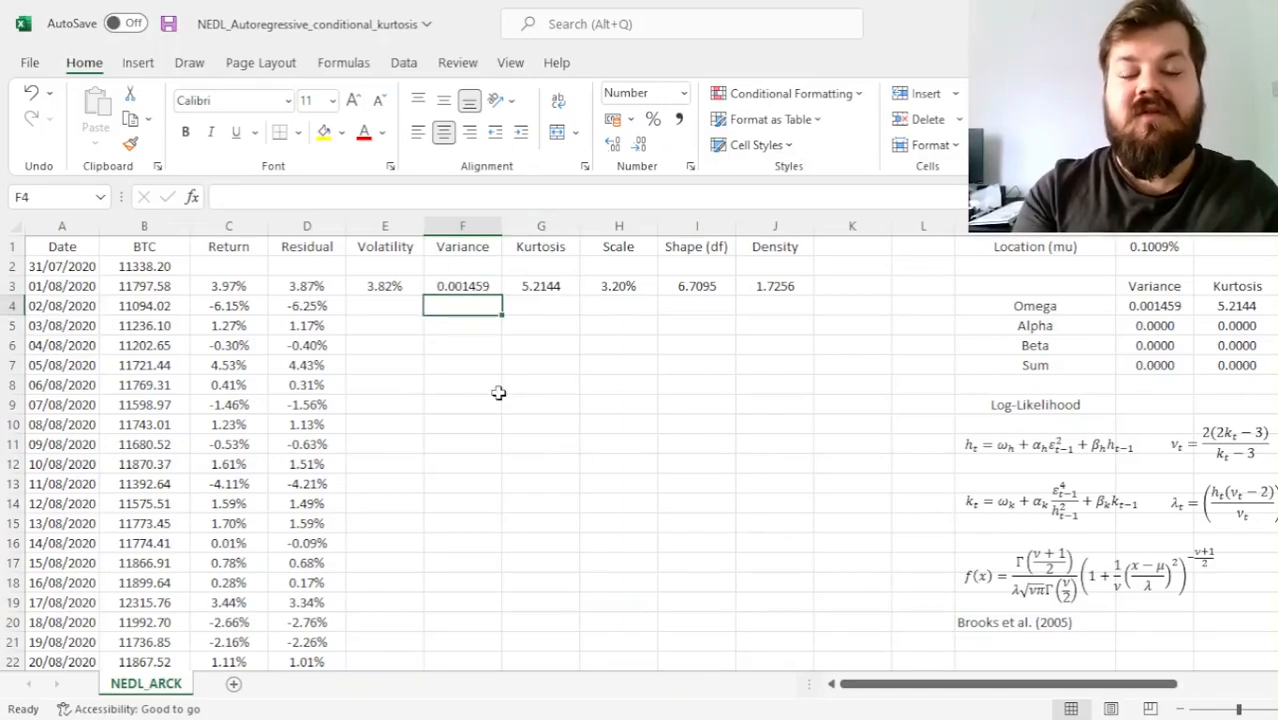
pyautogui.write('=')
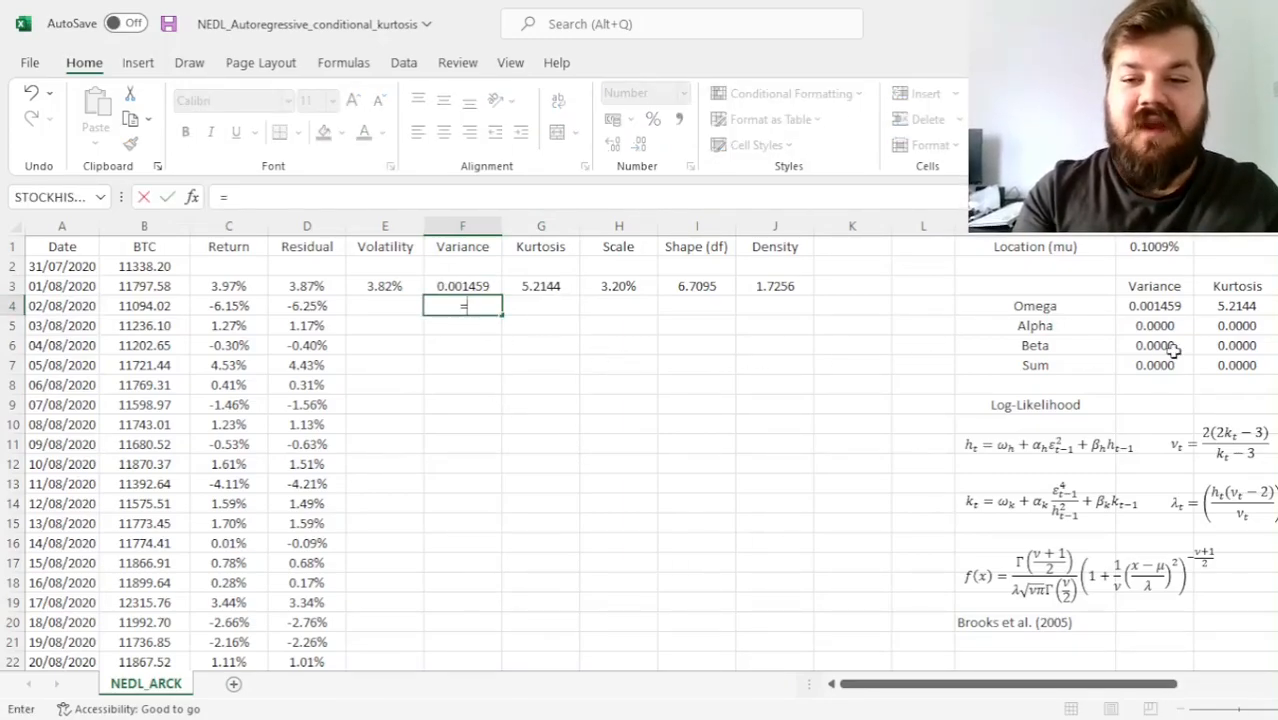
pyautogui.click(1165, 307)
pyautogui.click(441, 306)
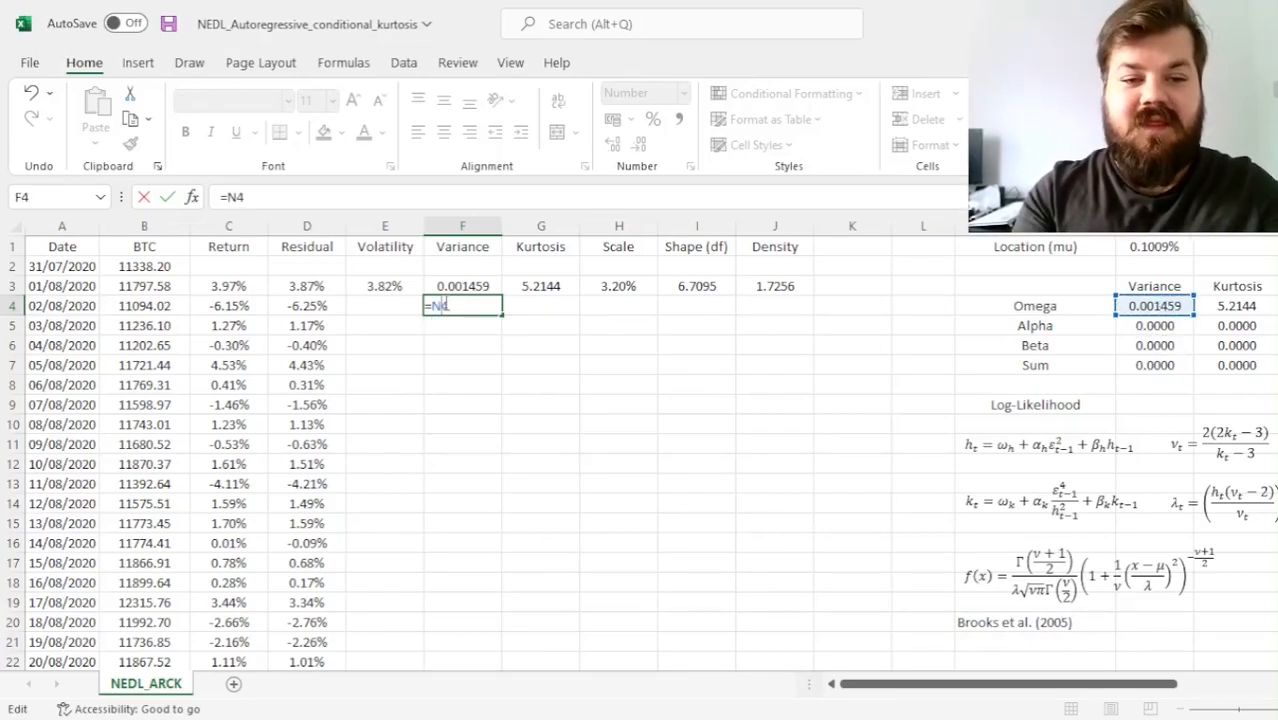
pyautogui.write('$4')
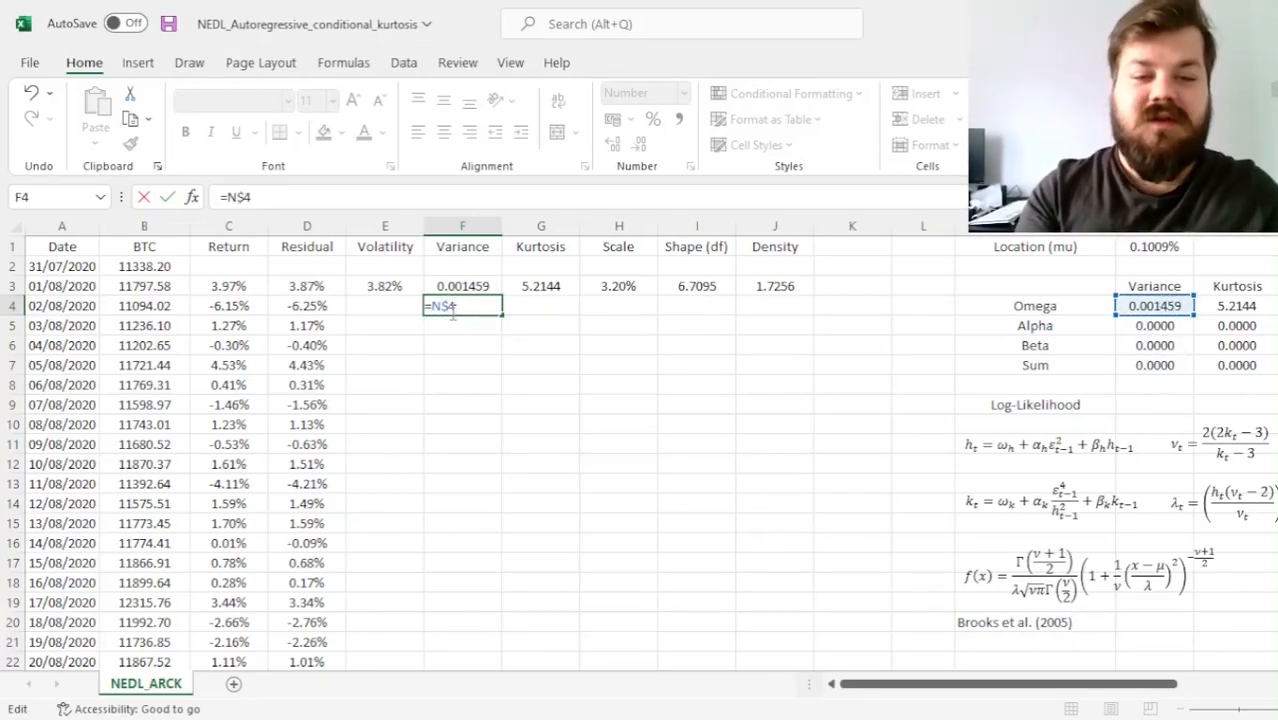
# - Extend the F4 variance formula with the alpha term on the previous squared residual, + N$5*$D3^2
pyautogui.write(' +')
pyautogui.click(1150, 326)
pyautogui.click(477, 309)
pyautogui.write('$5')
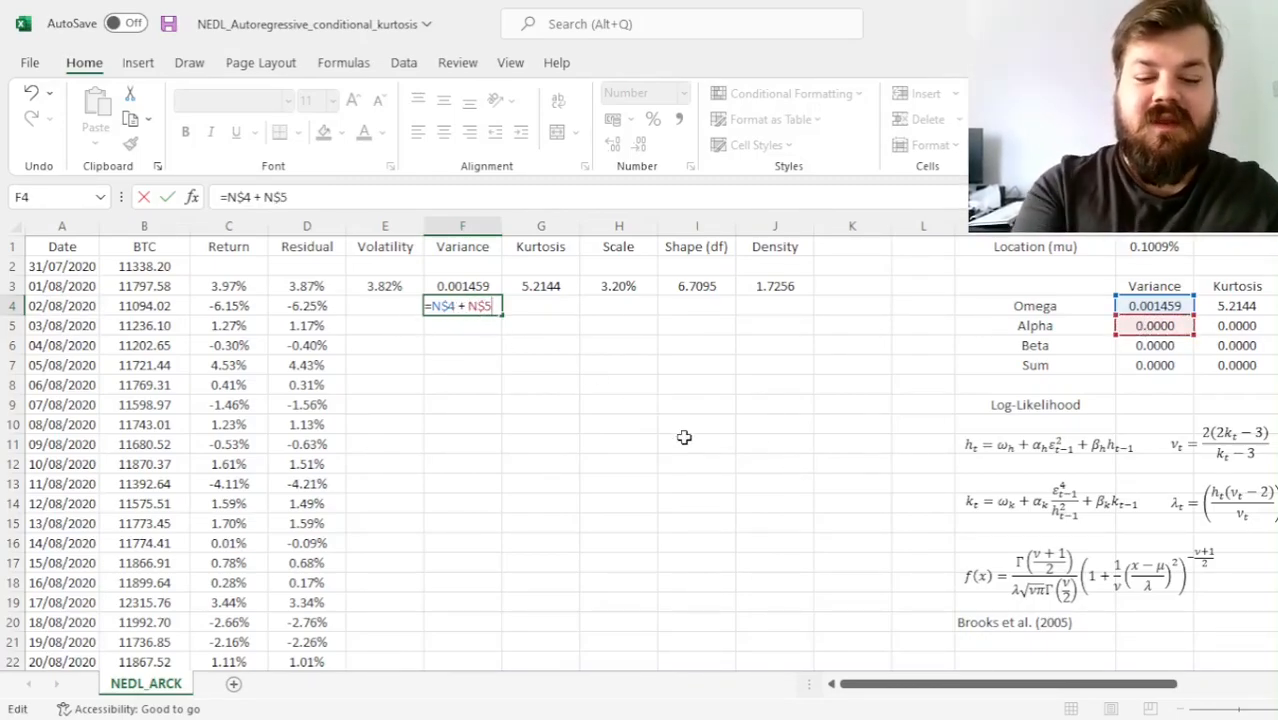
pyautogui.write('*')
pyautogui.click(310, 287)
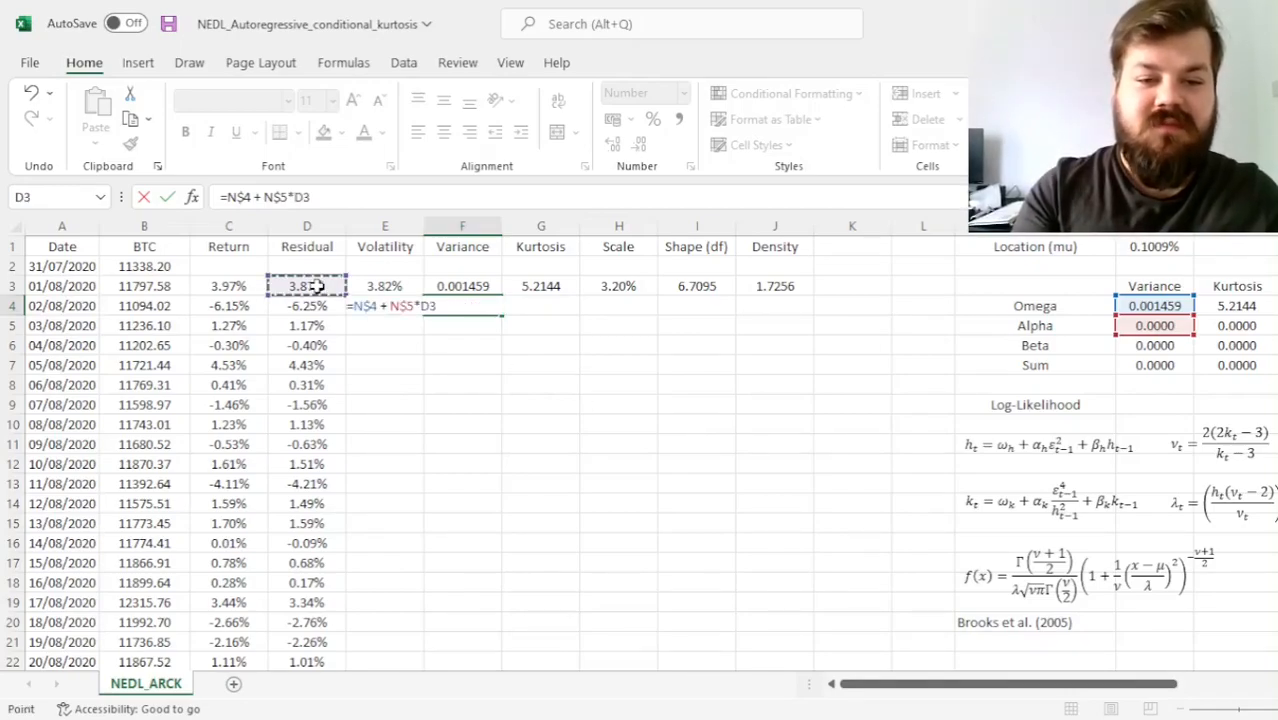
pyautogui.click(426, 307)
pyautogui.write('$D3^2 +')
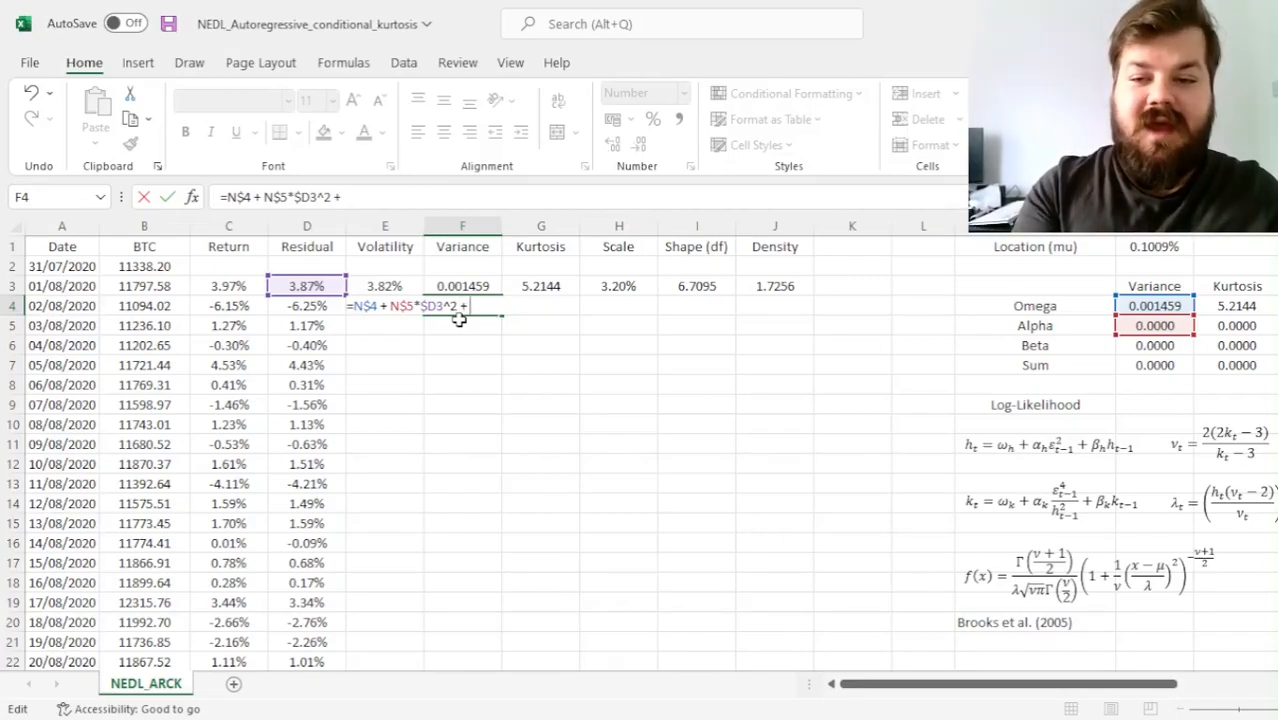
# - Complete the F4 variance formula with the beta term on the previous variance, + N$6*F3
pyautogui.click(1154, 345)
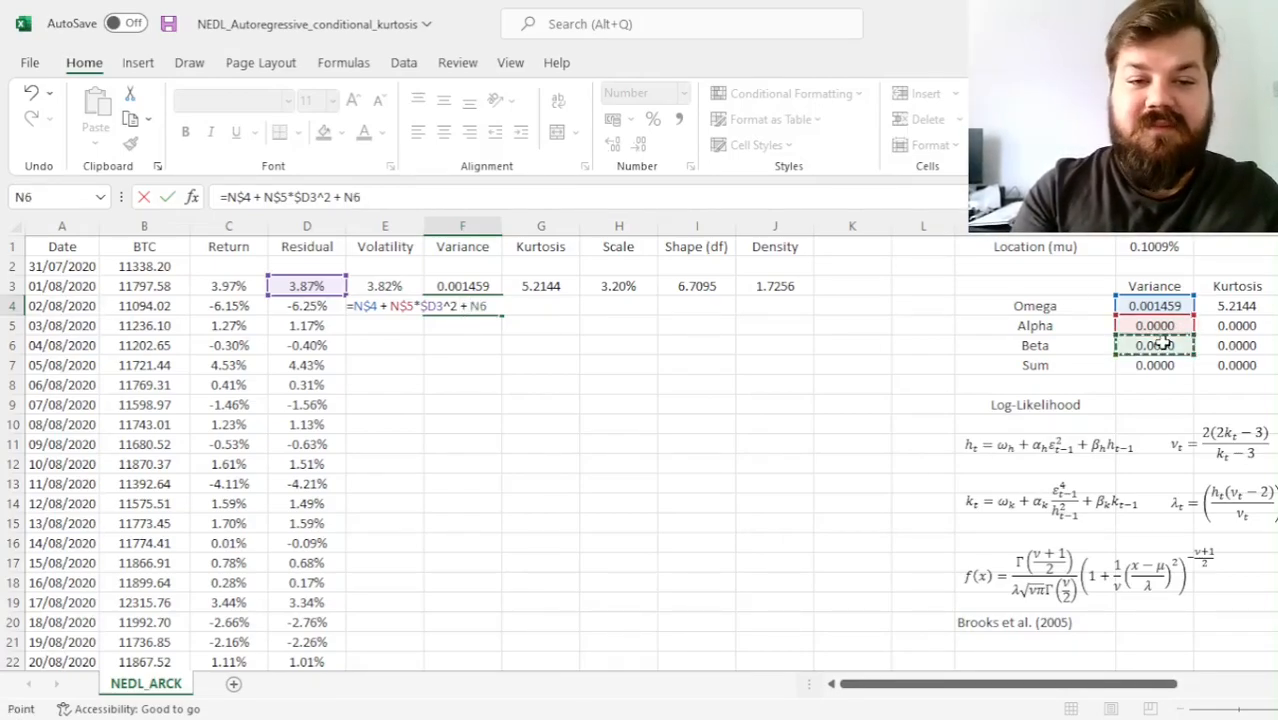
pyautogui.click(481, 306)
pyautogui.write('$6*')
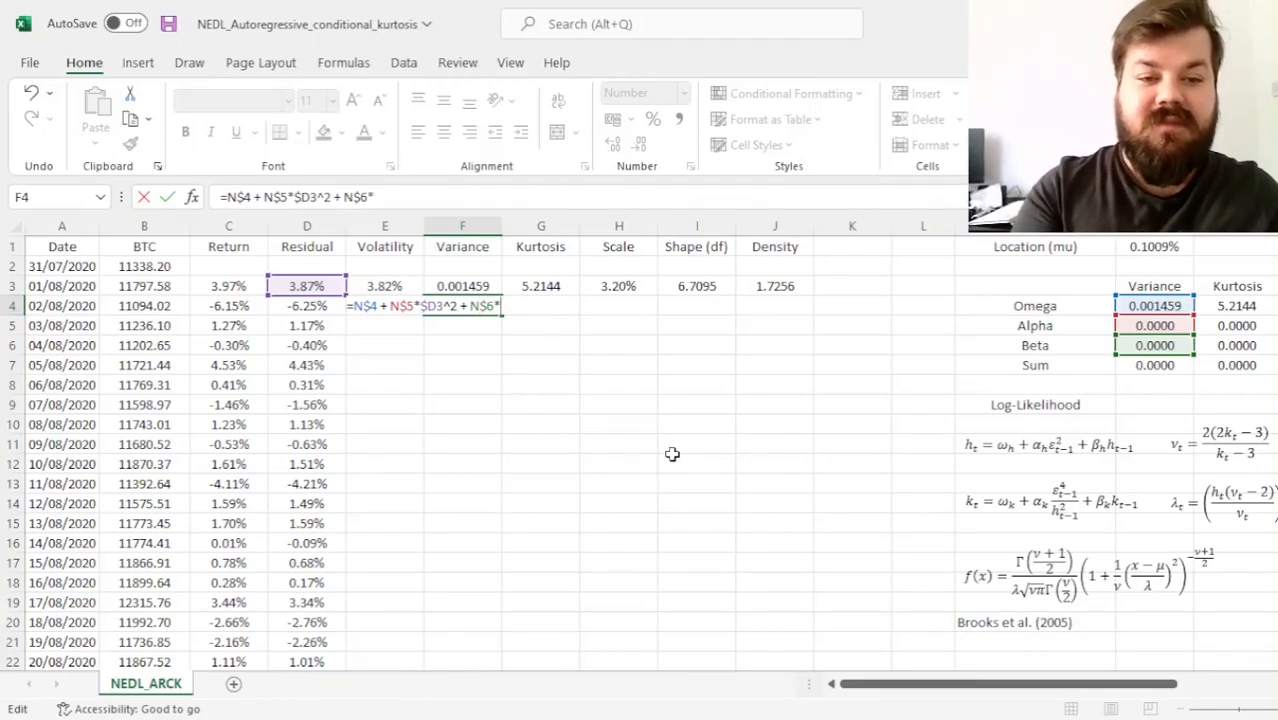
pyautogui.click(465, 285)
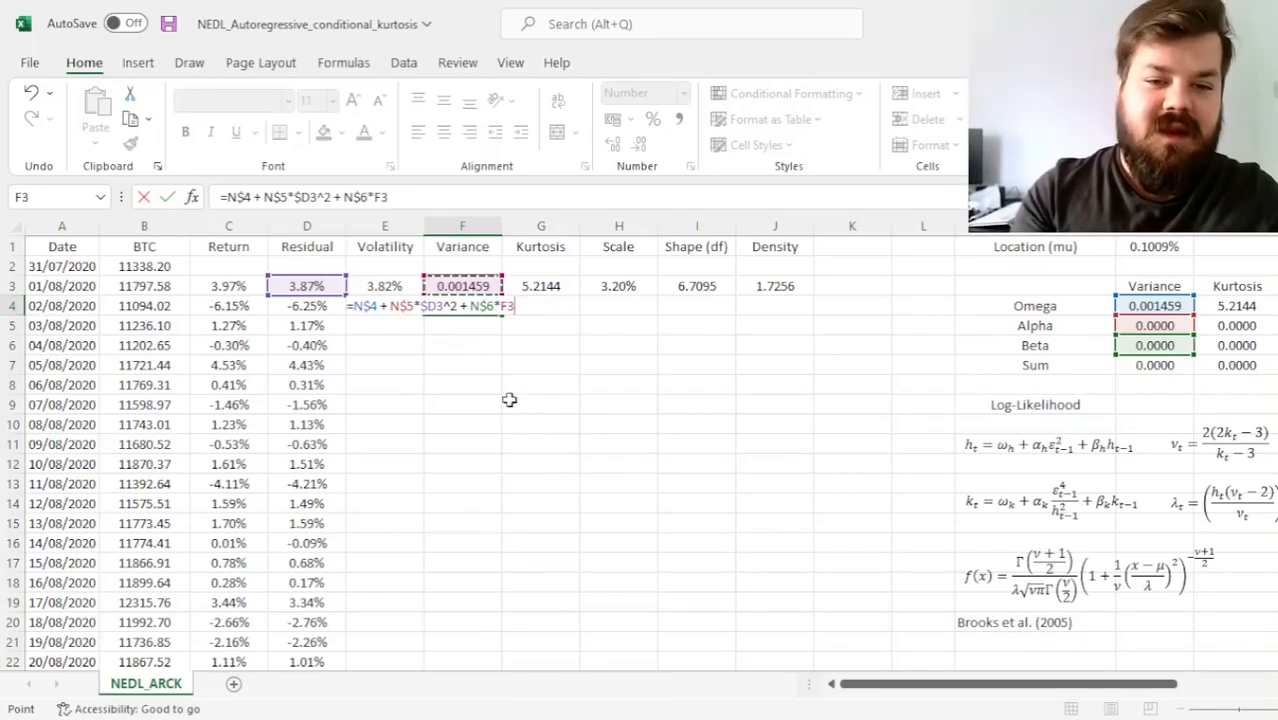
pyautogui.hotkey('ctrl', 'Return')
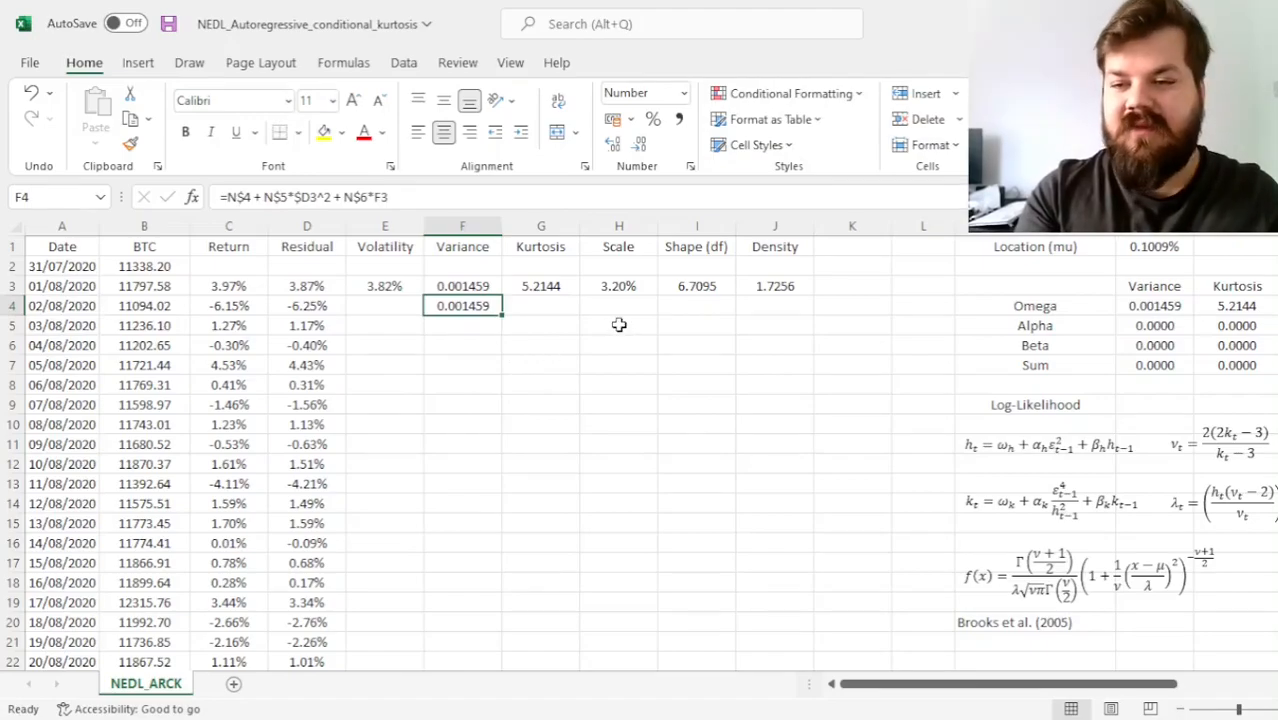
pyautogui.moveTo(1172, 329); pyautogui.dragTo(1164, 343)
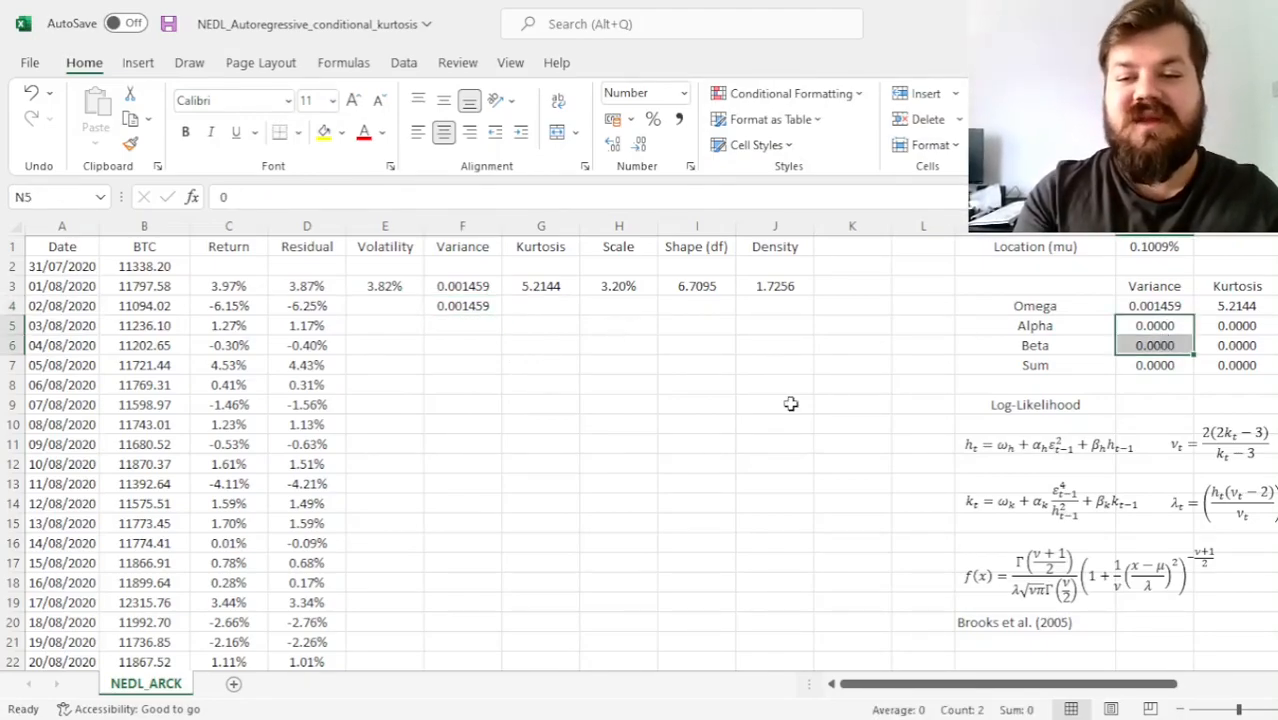
# - Copy the F4 variance formula across to the kurtosis cell G4 and format G4 to four decimal places
pyautogui.click(457, 304)
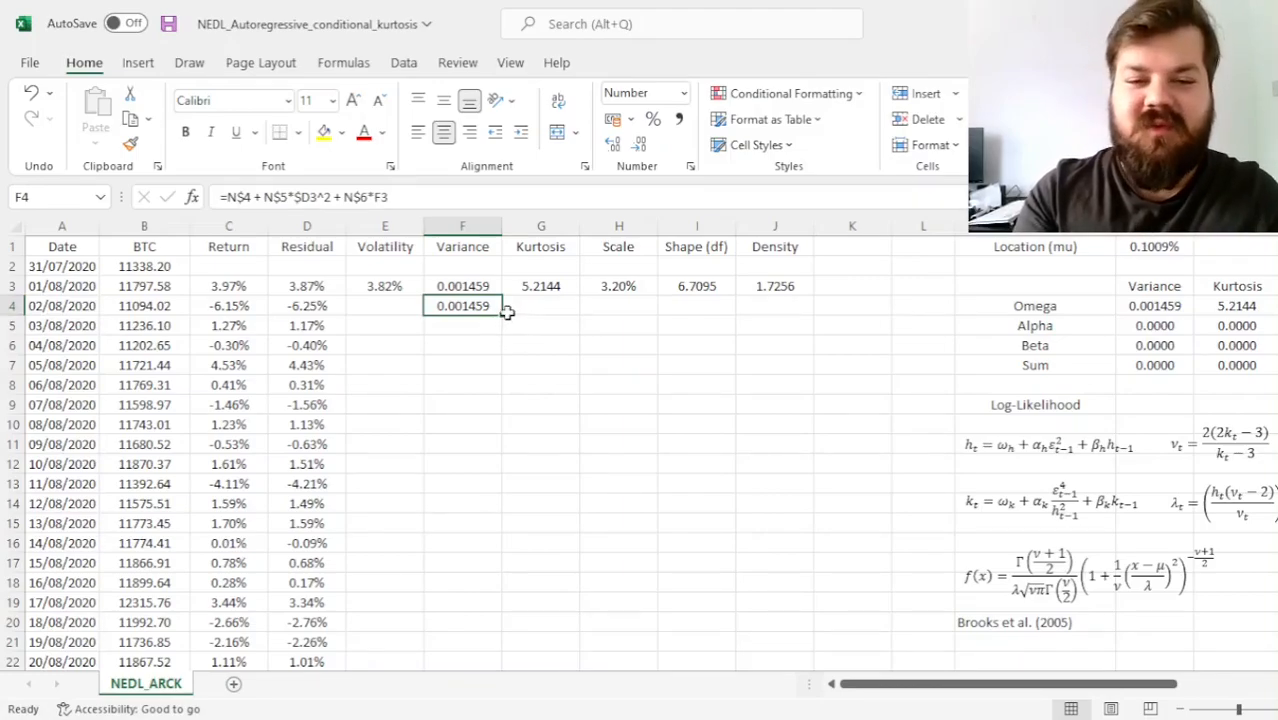
pyautogui.moveTo(504, 316); pyautogui.dragTo(599, 305)
pyautogui.click(499, 362)
pyautogui.click(565, 305)
pyautogui.click(639, 144)
pyautogui.click(639, 144)
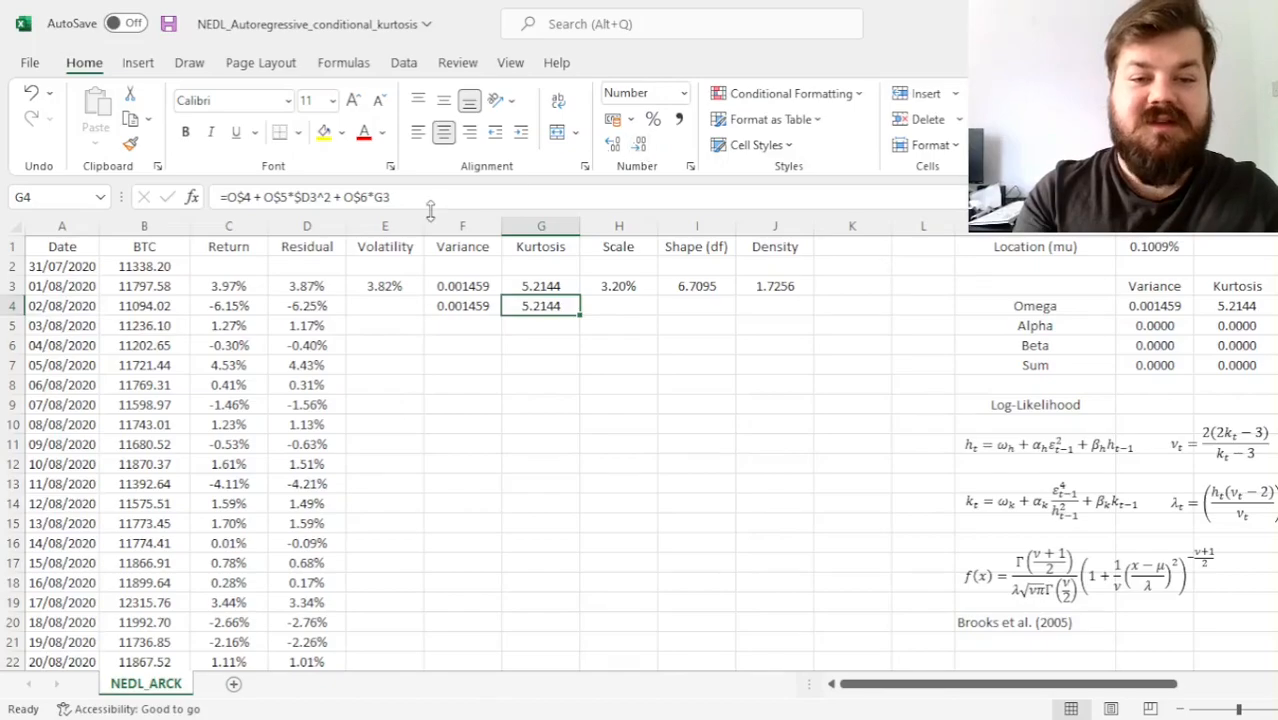
# - Change the alpha term of the G4 kurtosis formula to use the standardised fourth-power residual, $D3^4/F3^2
pyautogui.doubleClick(572, 306)
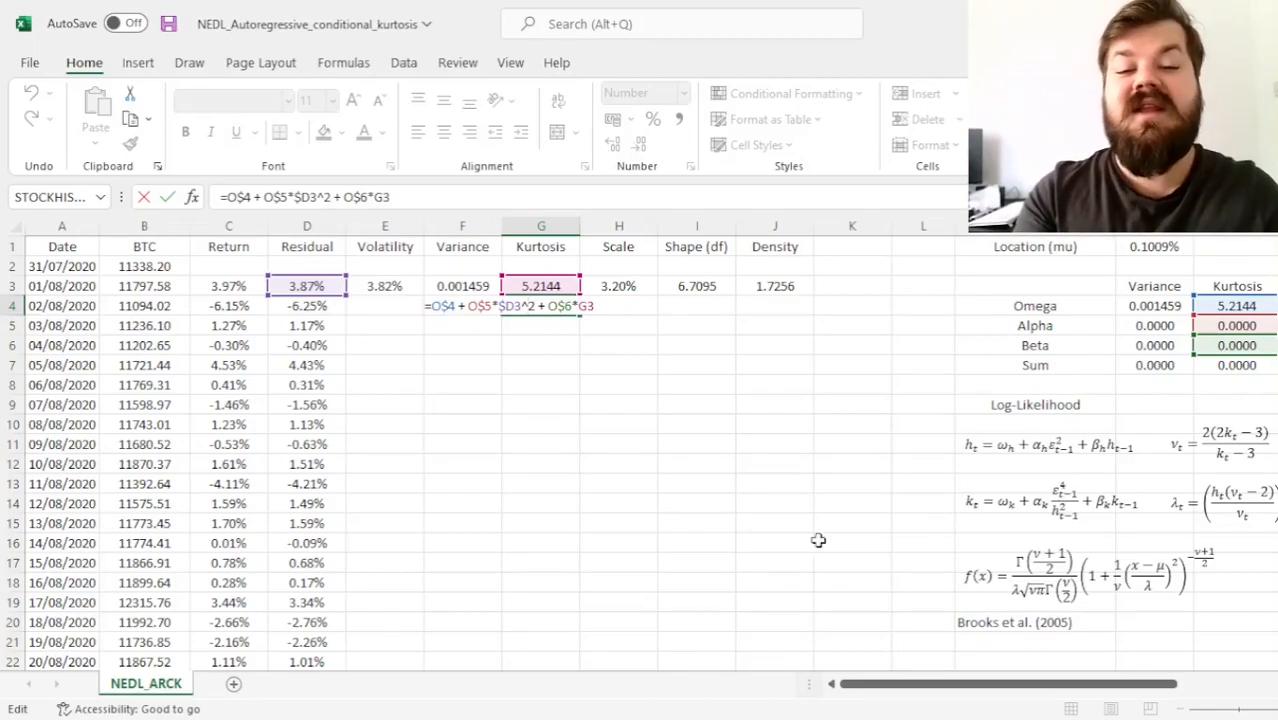
pyautogui.click(531, 306)
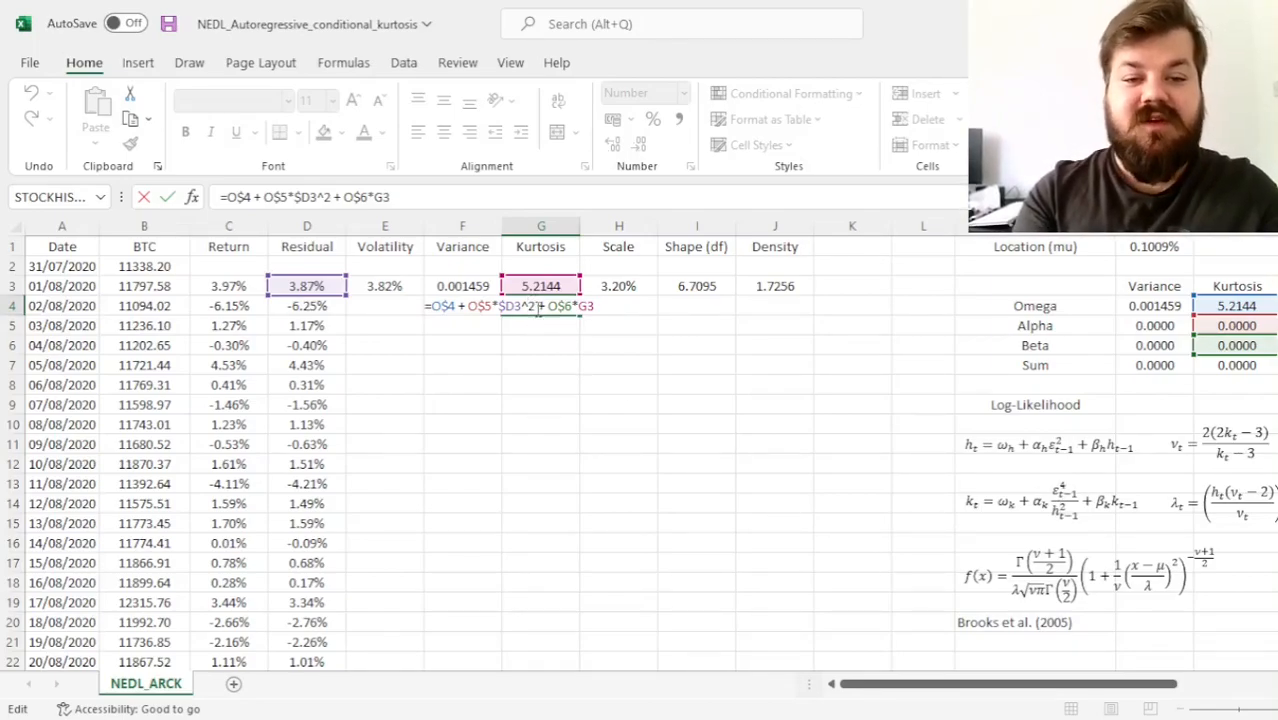
pyautogui.press('BackSpace')
pyautogui.write('4')
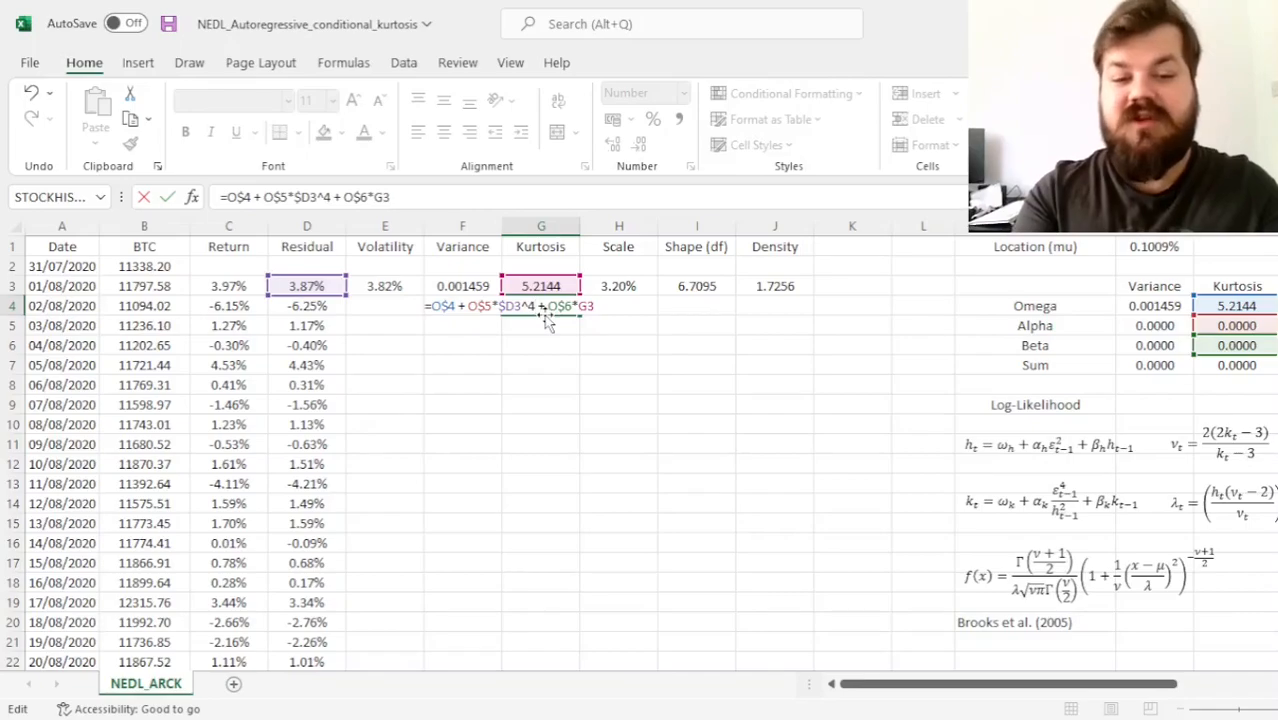
pyautogui.write('/')
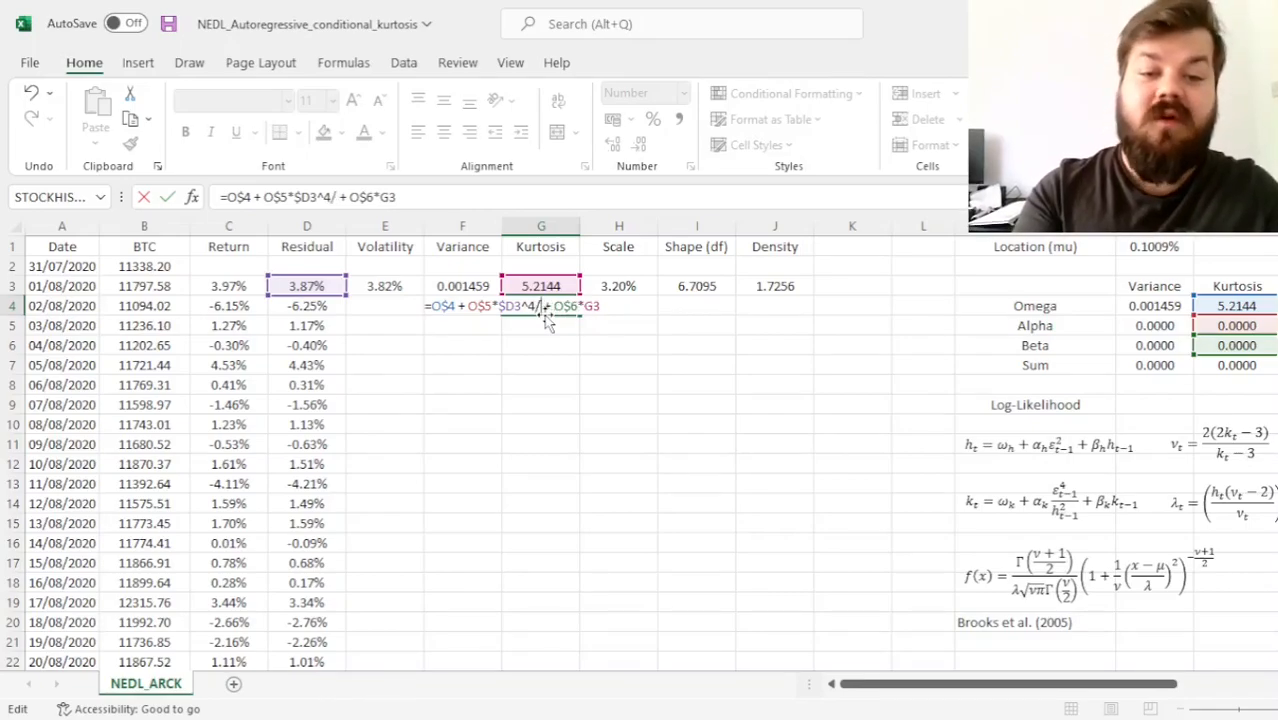
pyautogui.click(464, 286)
pyautogui.write('^2')
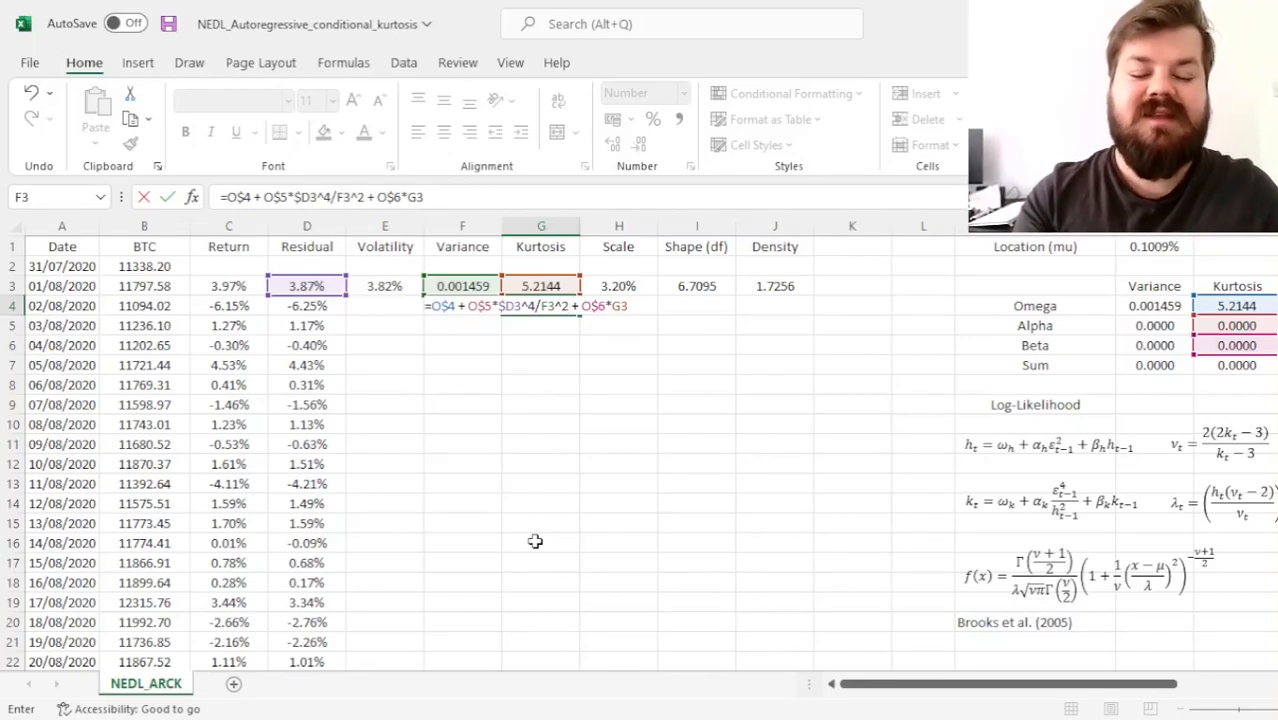
pyautogui.press('Return')
pyautogui.press('Up')
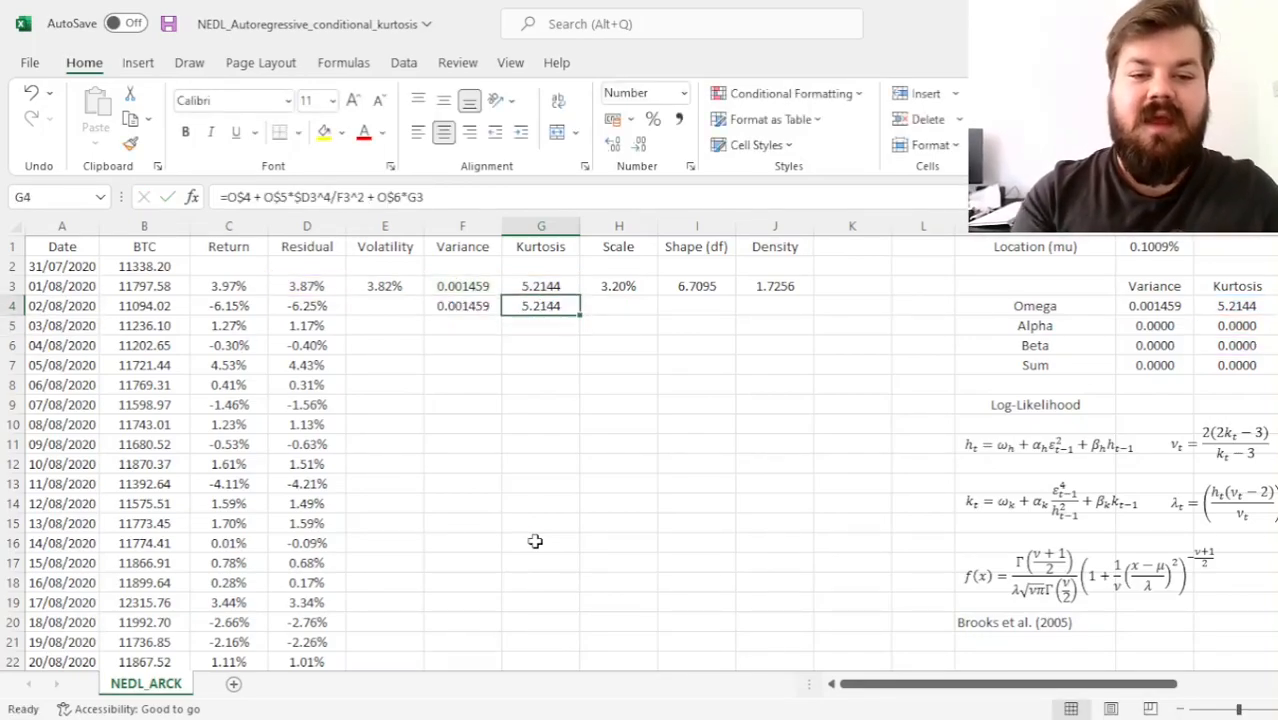
# - Copy the volatility formula in E3 and the scale, shape and density formulas in H3:J3 down into row 4
pyautogui.click(403, 287)
pyautogui.moveTo(424, 296); pyautogui.dragTo(426, 314)
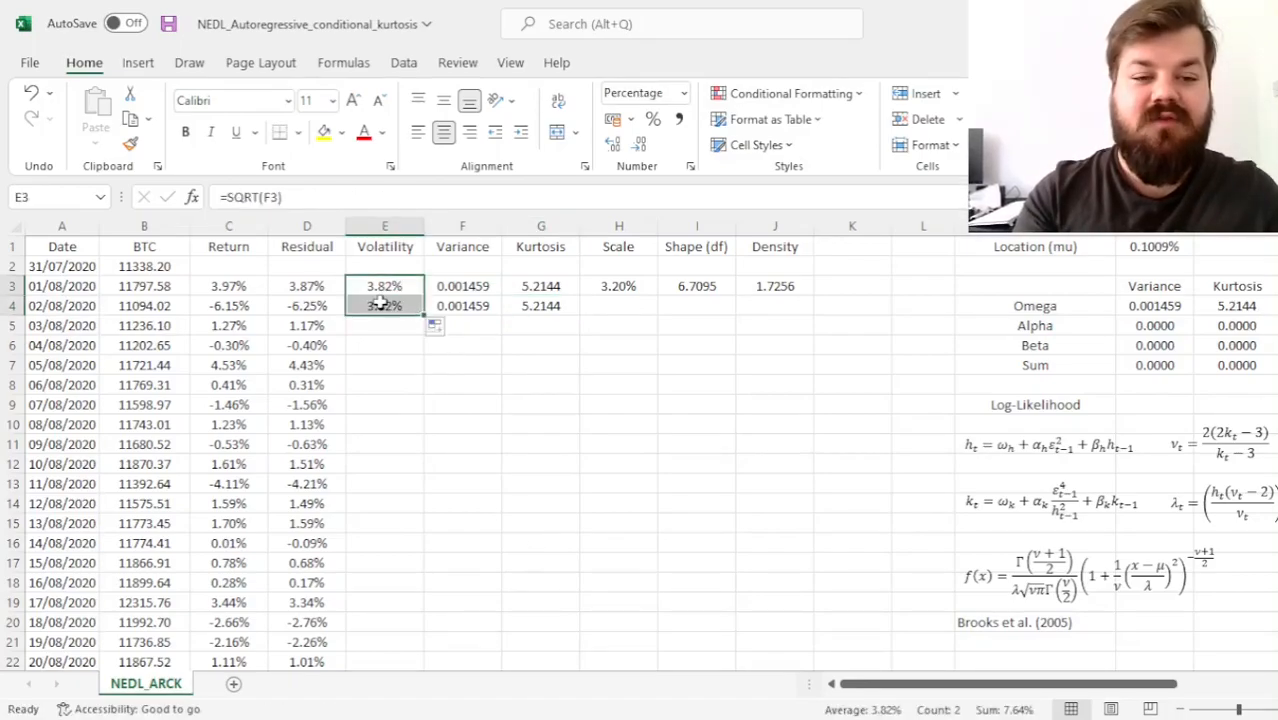
pyautogui.moveTo(652, 286); pyautogui.dragTo(814, 308)
pyautogui.click(488, 470)
# - Fill the row 4 formulas in E4:J4 down to the last date of the data
pyautogui.moveTo(395, 306); pyautogui.dragTo(800, 308)
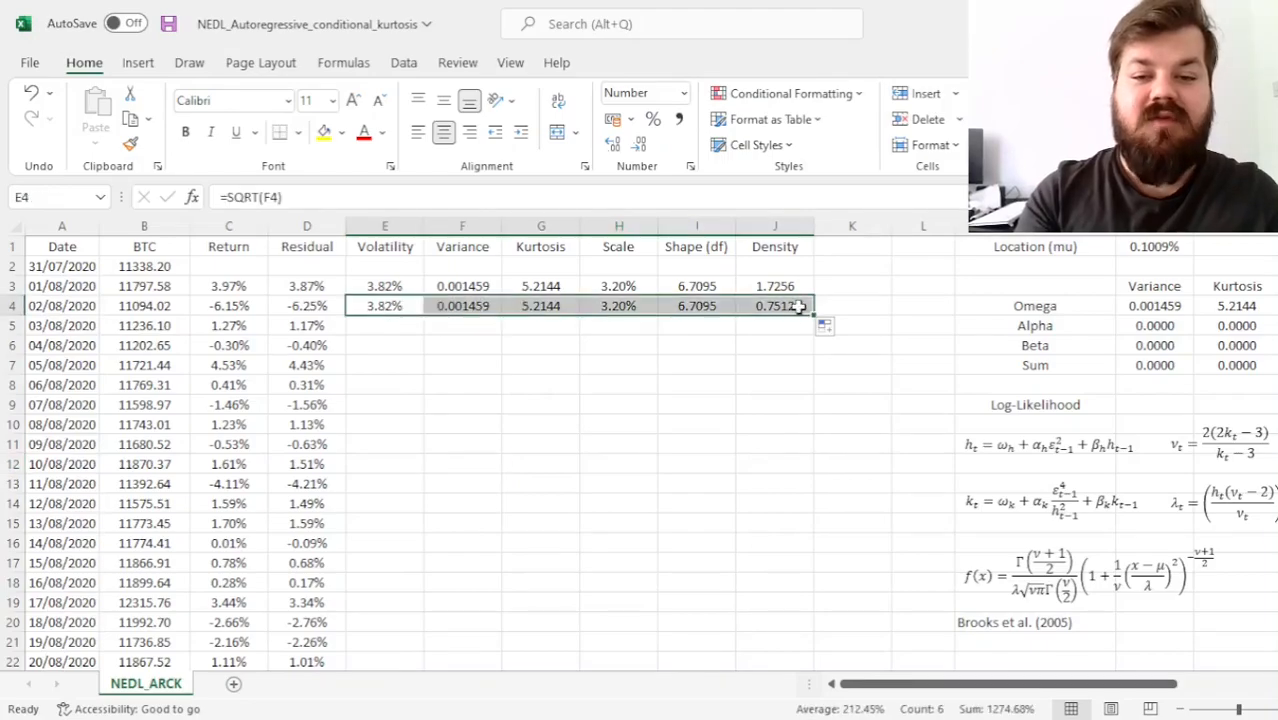
pyautogui.doubleClick(814, 315)
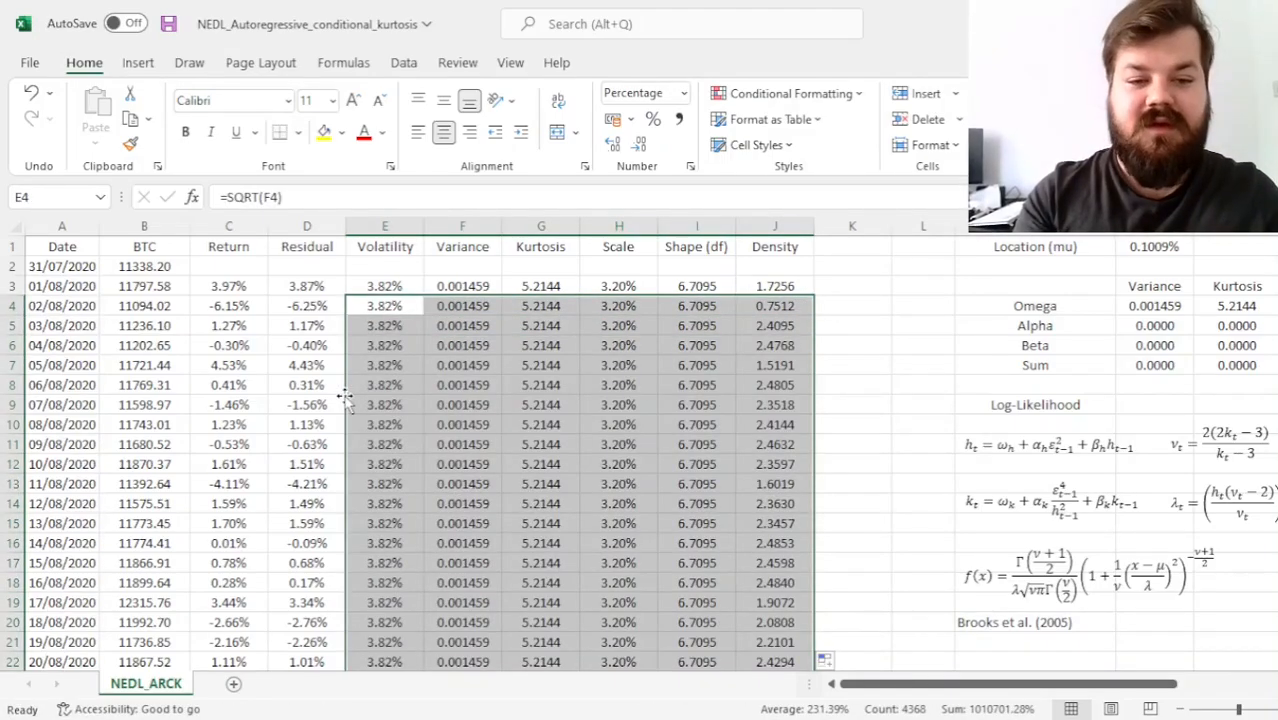
pyautogui.click(700, 346)
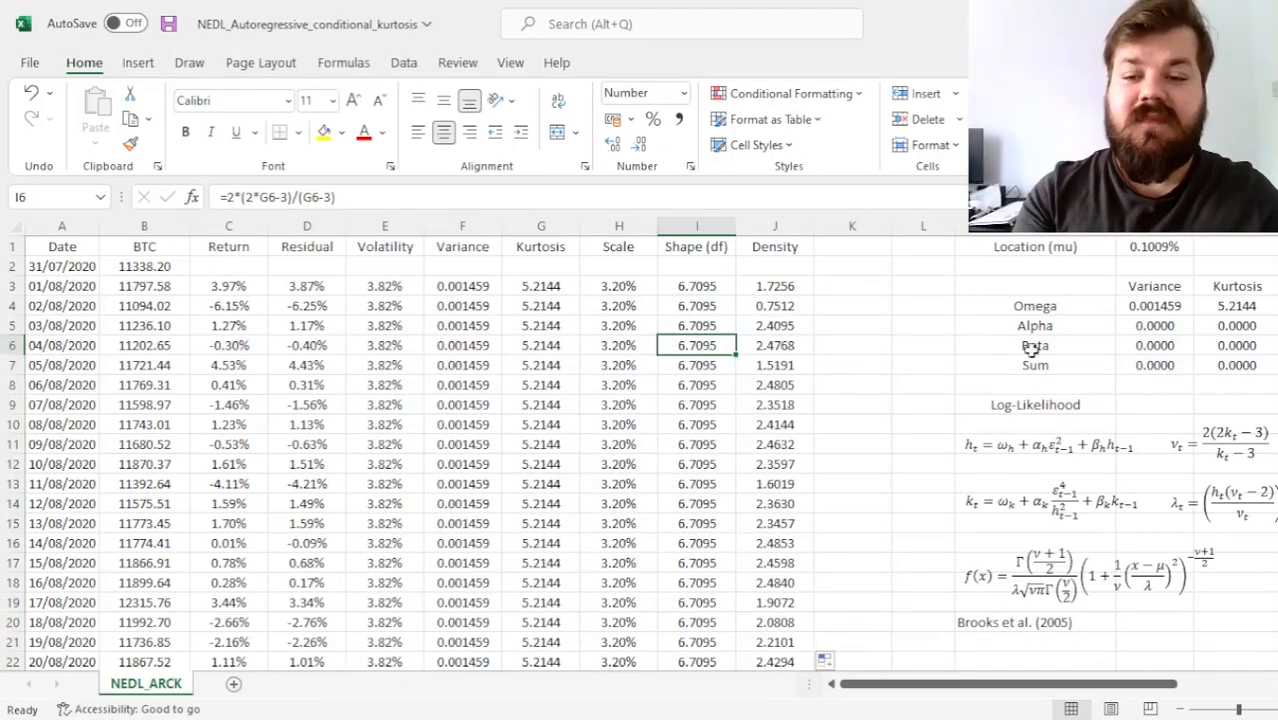
# - Calculate the log-likelihood in N9 as the sum of the whole density column, =SUM(J3:J731)
pyautogui.click(1157, 402)
pyautogui.write('=SUM(')
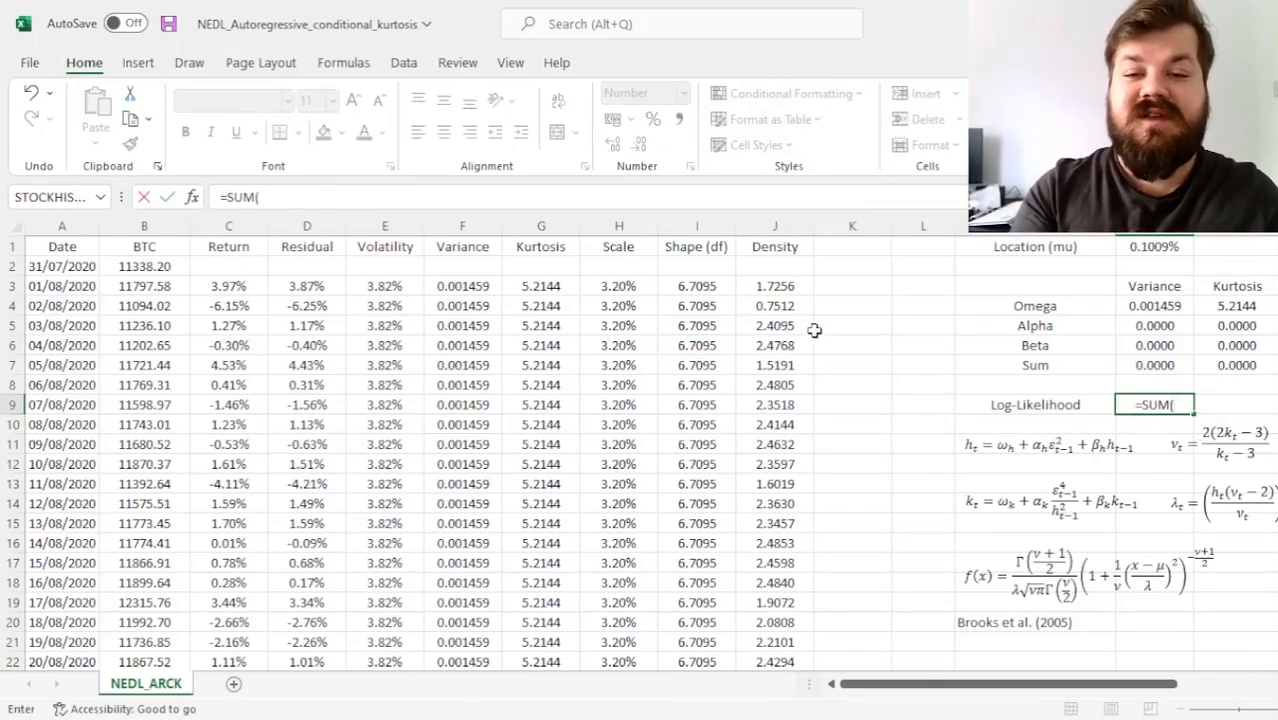
pyautogui.click(779, 286)
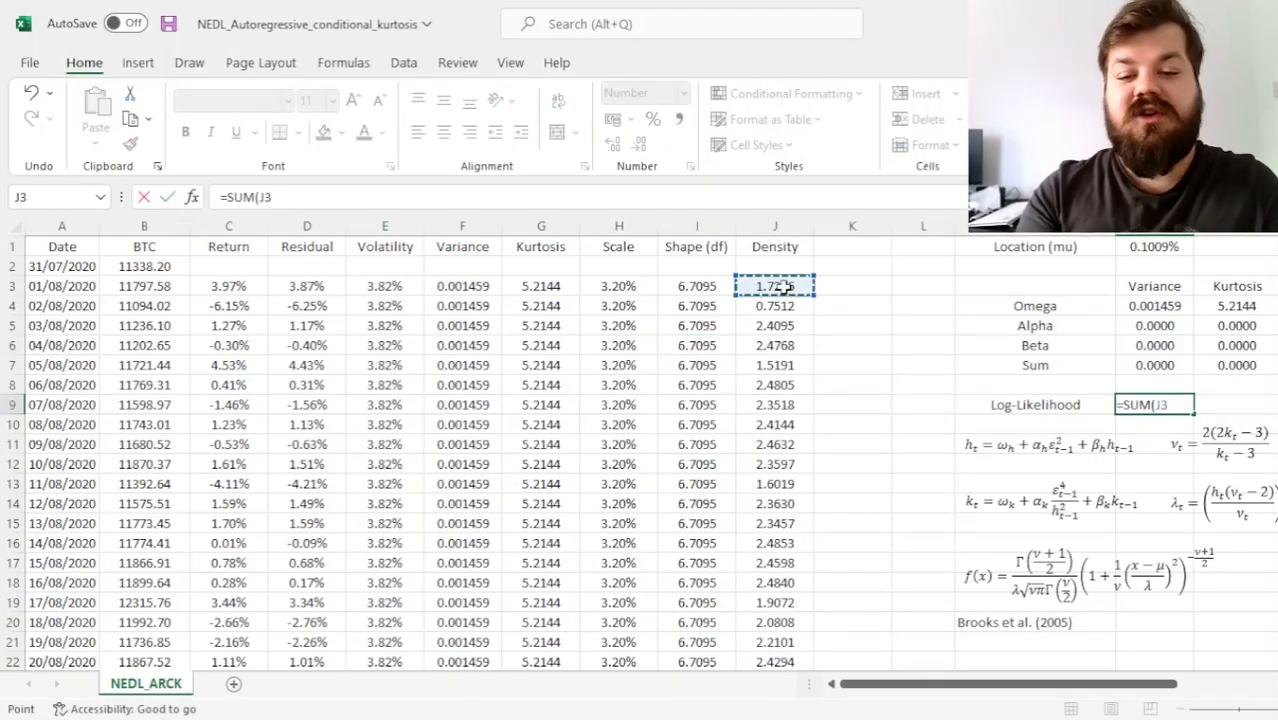
pyautogui.hotkey('ctrl', 'shift', 'Down')
pyautogui.write(')')
pyautogui.press('Return')
# - Copy the log-likelihood from N9 and paste it as a value into the Baseline row of the comparison table, S3
pyautogui.press('Up')
pyautogui.press('Up')
pyautogui.press('Up')
pyautogui.press('Up')
pyautogui.press('Up')
pyautogui.press('Up')
pyautogui.press('Up')
pyautogui.press('Up')
pyautogui.press('Up')
pyautogui.press('Right')
pyautogui.press('Right')
pyautogui.press('Right')
pyautogui.press('Right')
pyautogui.press('Right')
pyautogui.press('Right')
pyautogui.press('Right')
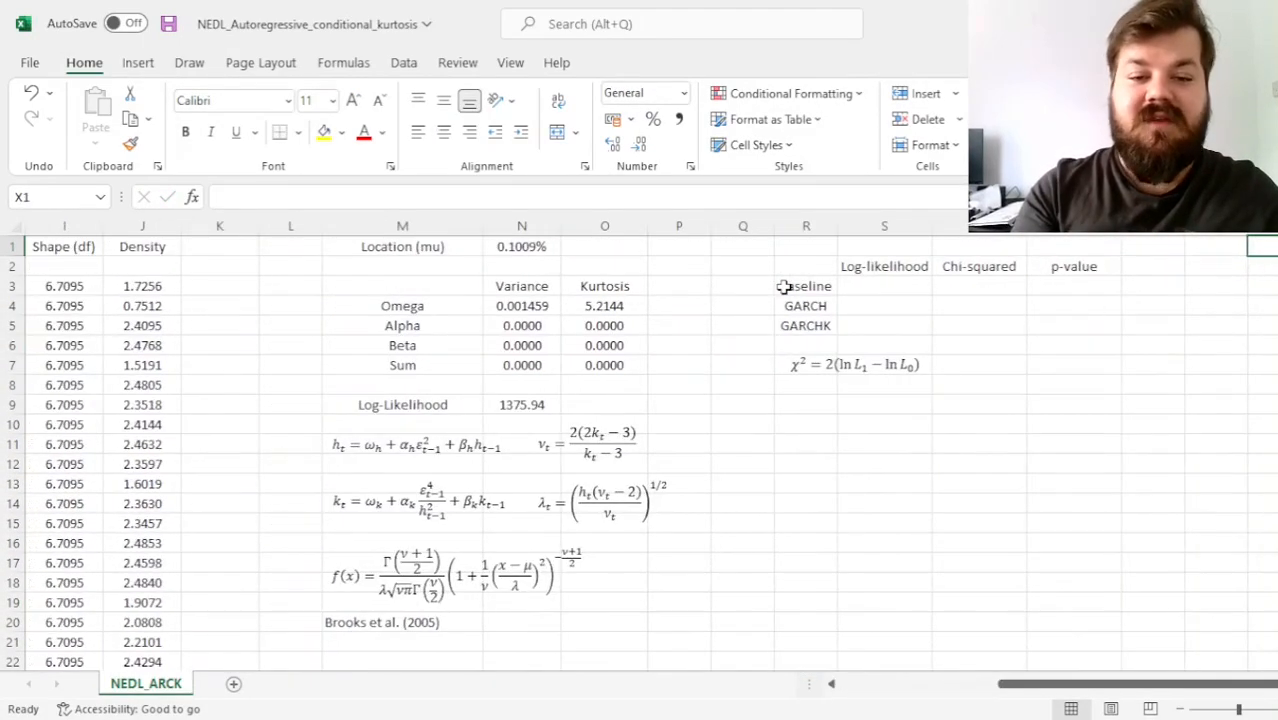
pyautogui.click(528, 402)
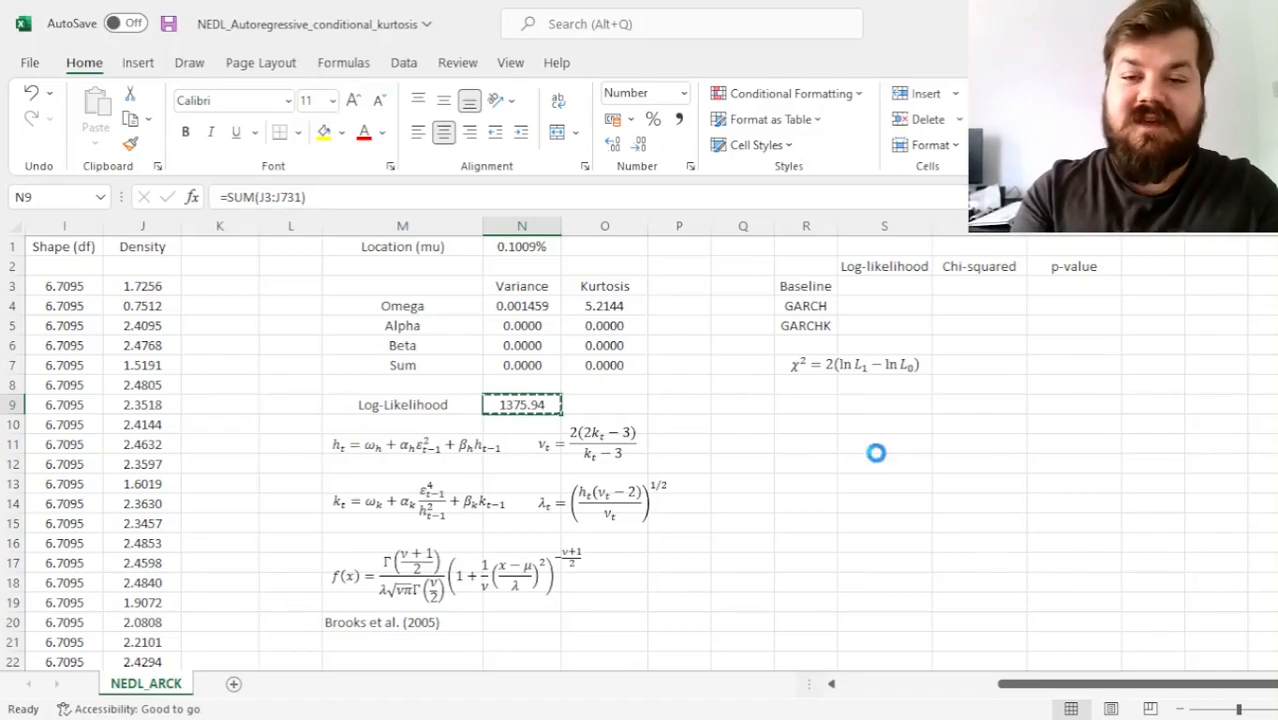
pyautogui.hotkey('ctrl', 'c')
pyautogui.click(877, 285)
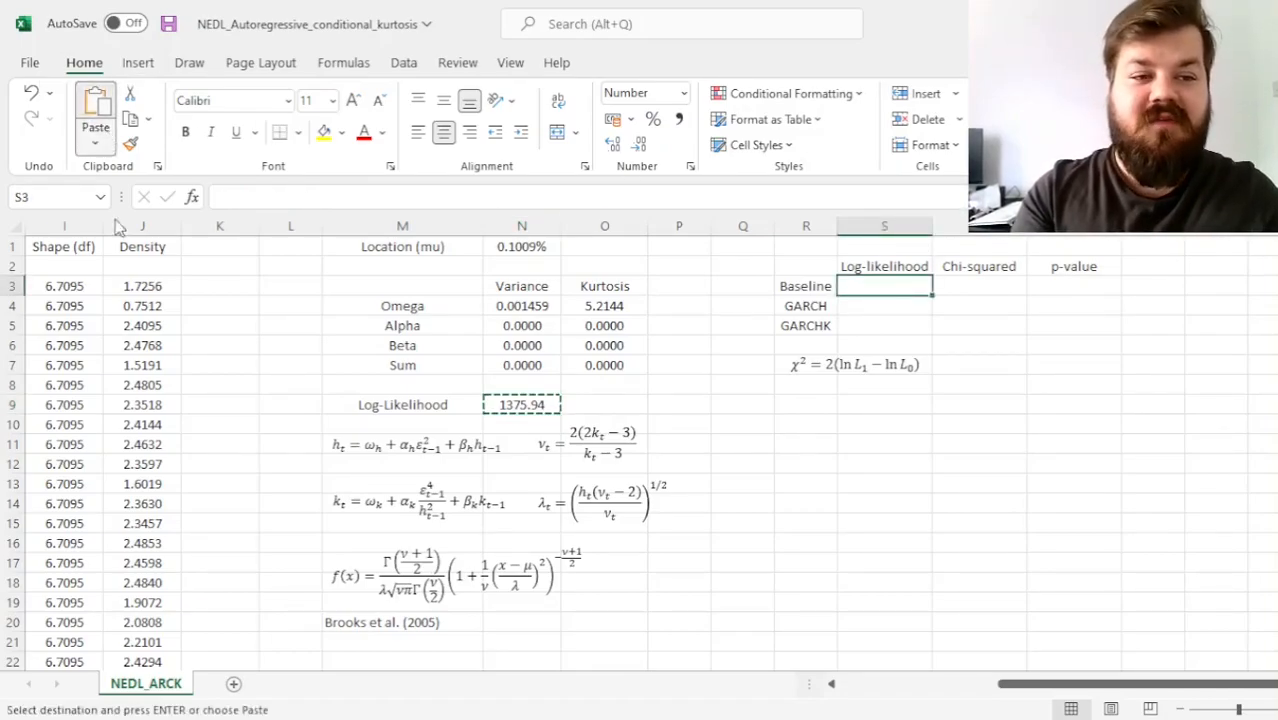
pyautogui.click(100, 112)
pyautogui.click(808, 422)
pyautogui.press('Escape')
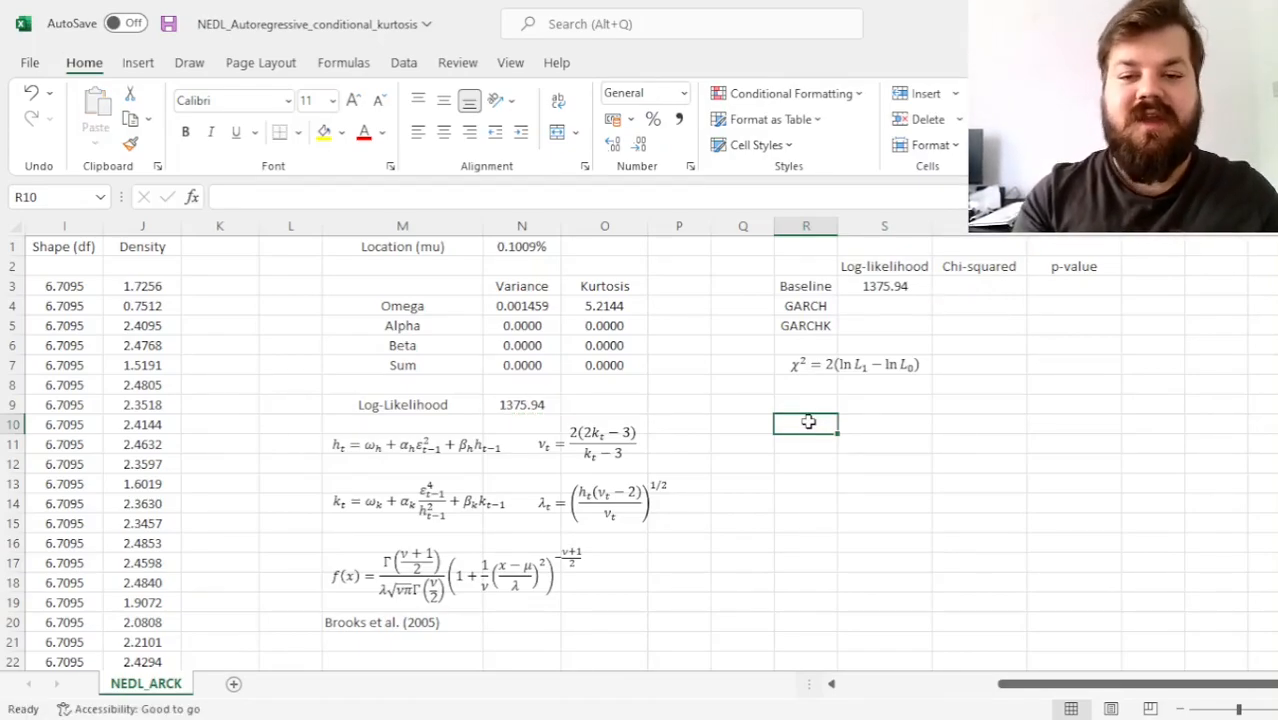
pyautogui.moveTo(442, 326); pyautogui.dragTo(522, 342)
pyautogui.click(760, 427)
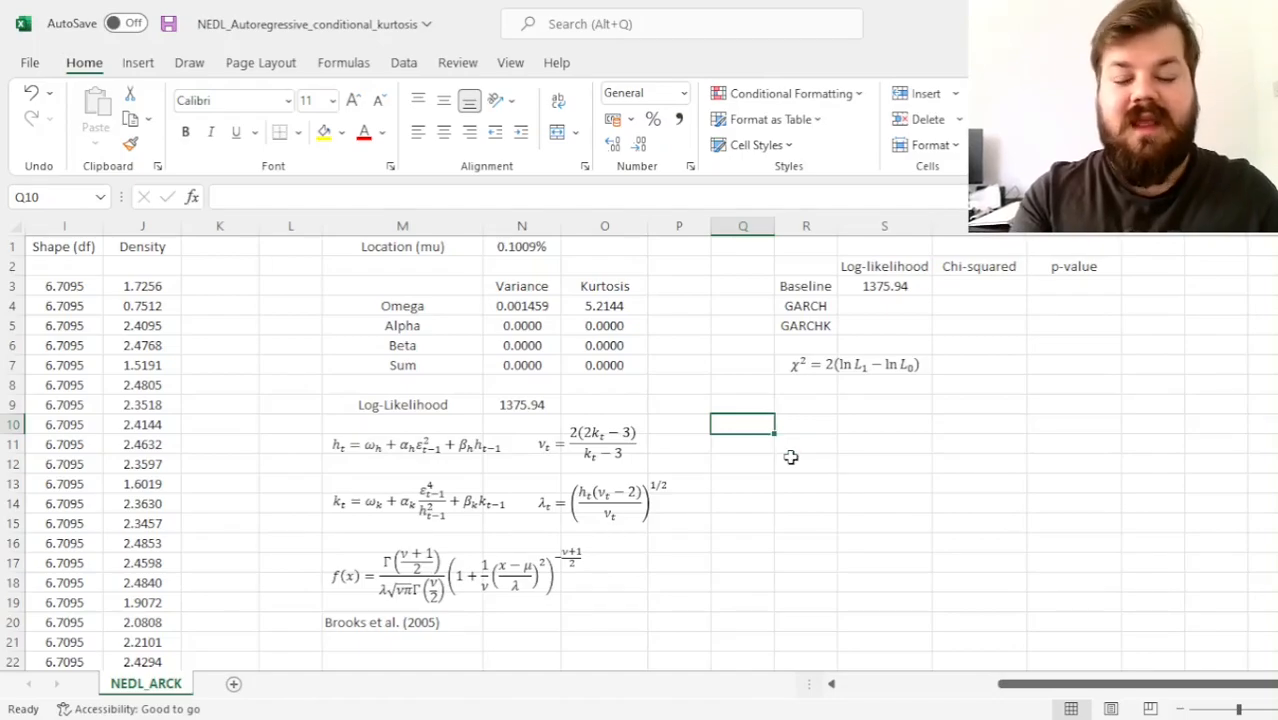
pyautogui.click(840, 369)
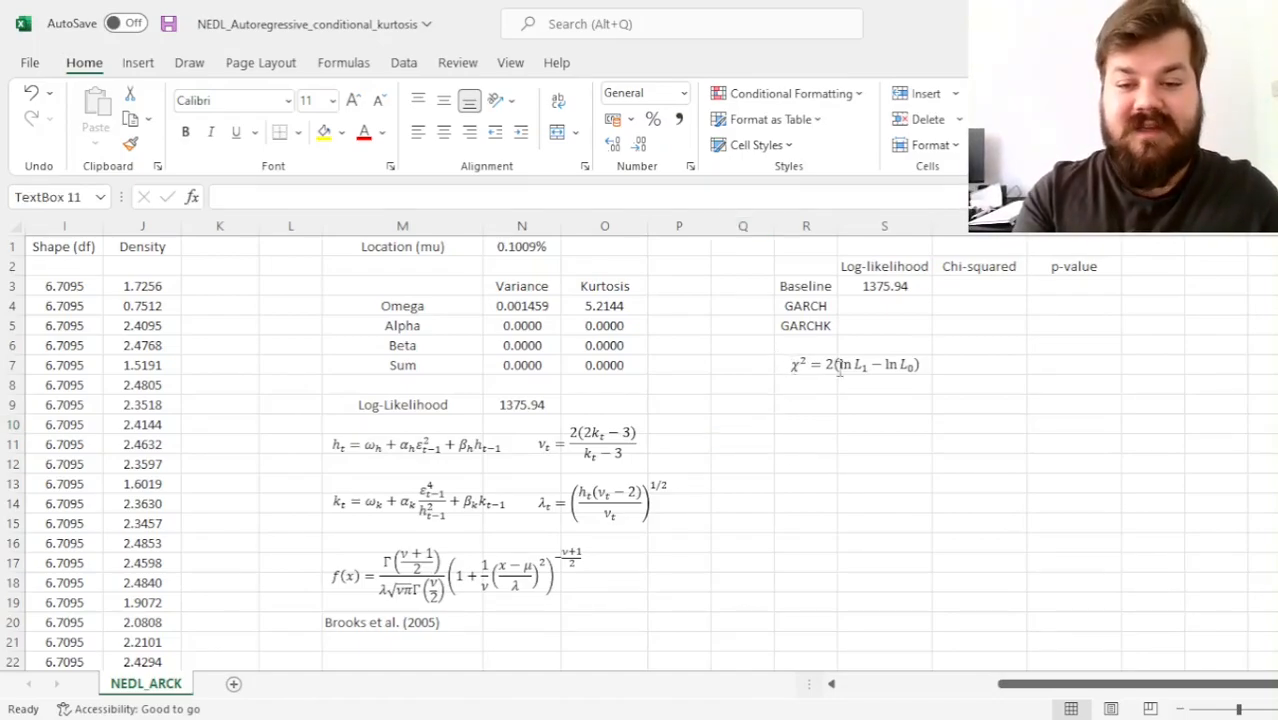
pyautogui.click(733, 403)
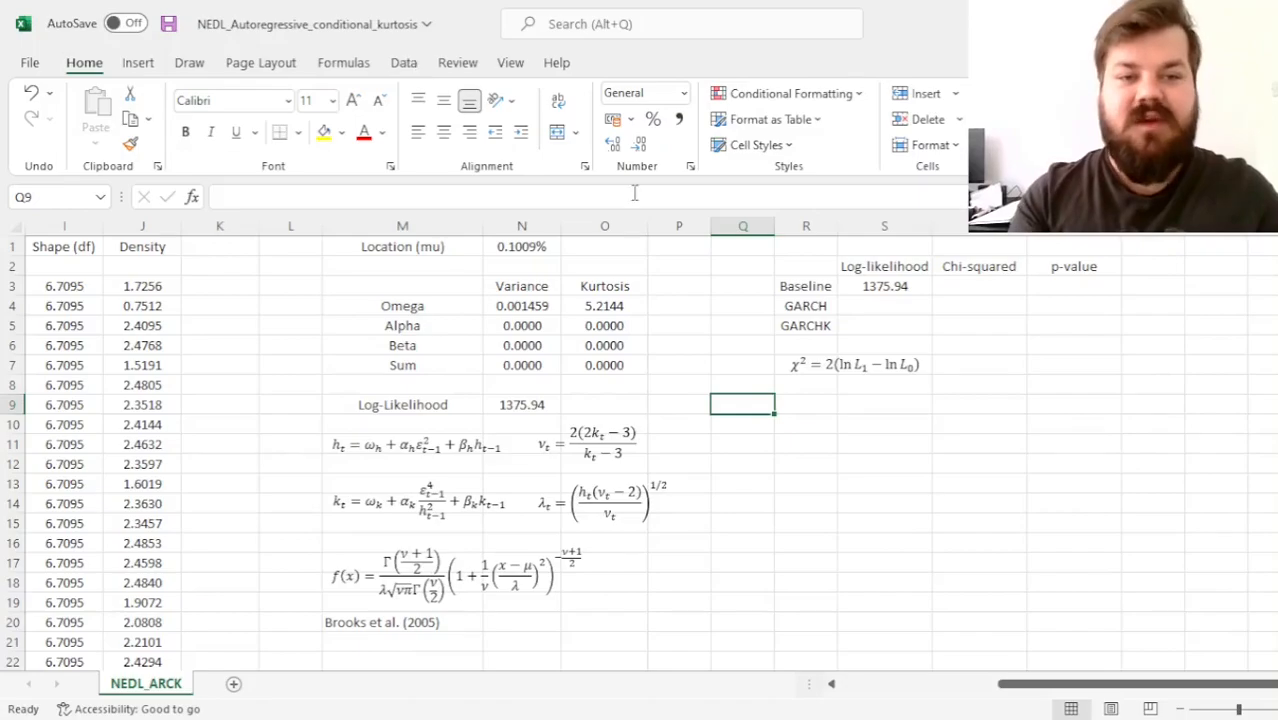
# - Reset all Solver settings and set the objective to maximise the log-likelihood in N9
pyautogui.click(403, 63)
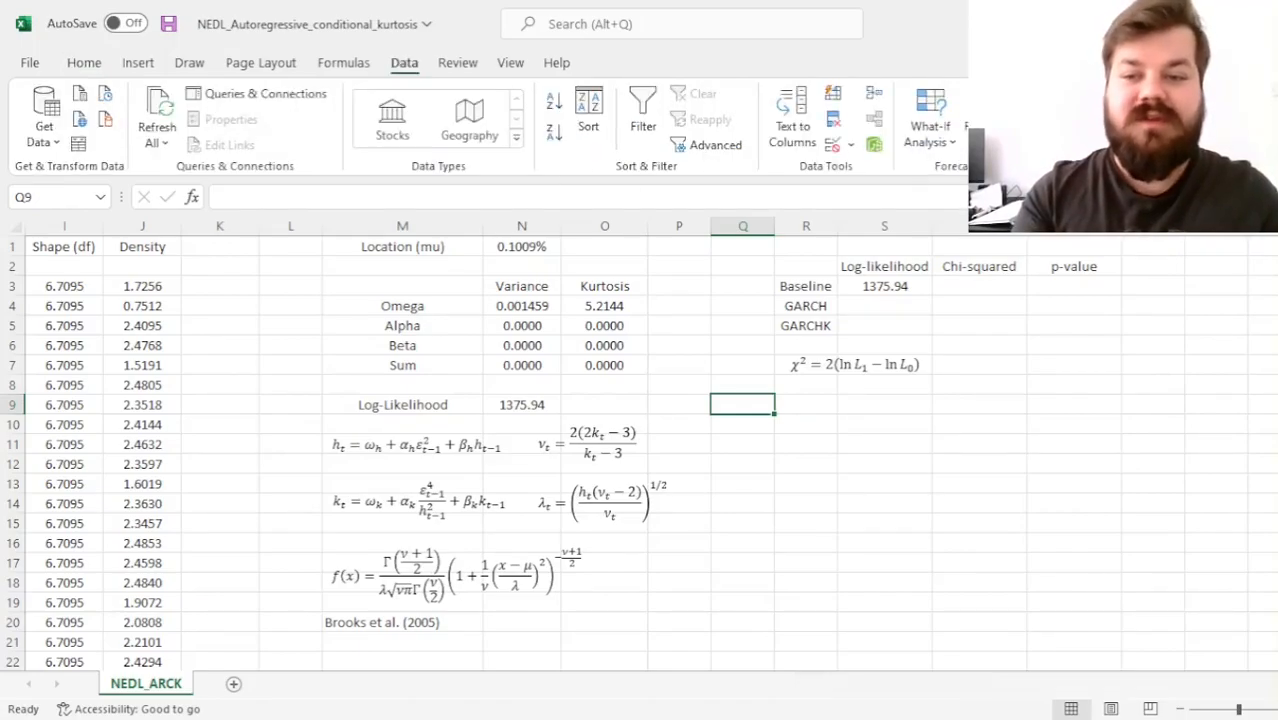
pyautogui.click(1220, 94)
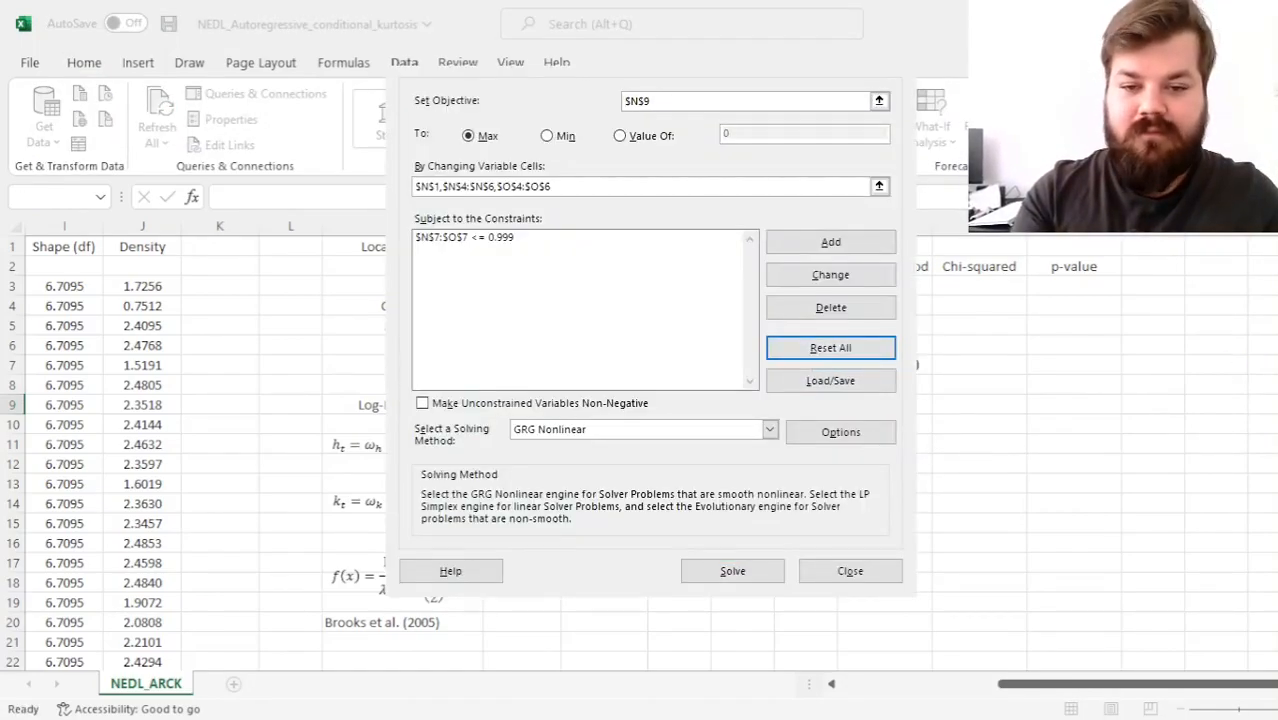
pyautogui.click(830, 348)
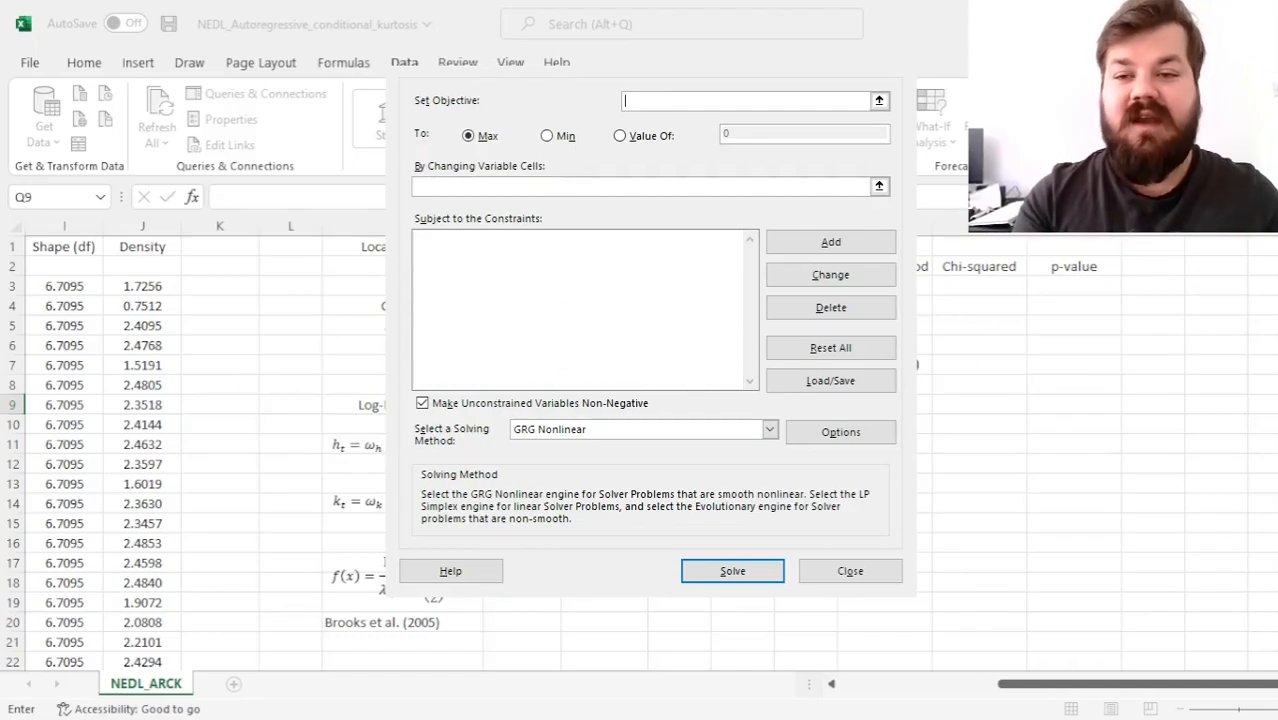
pyautogui.click(522, 405)
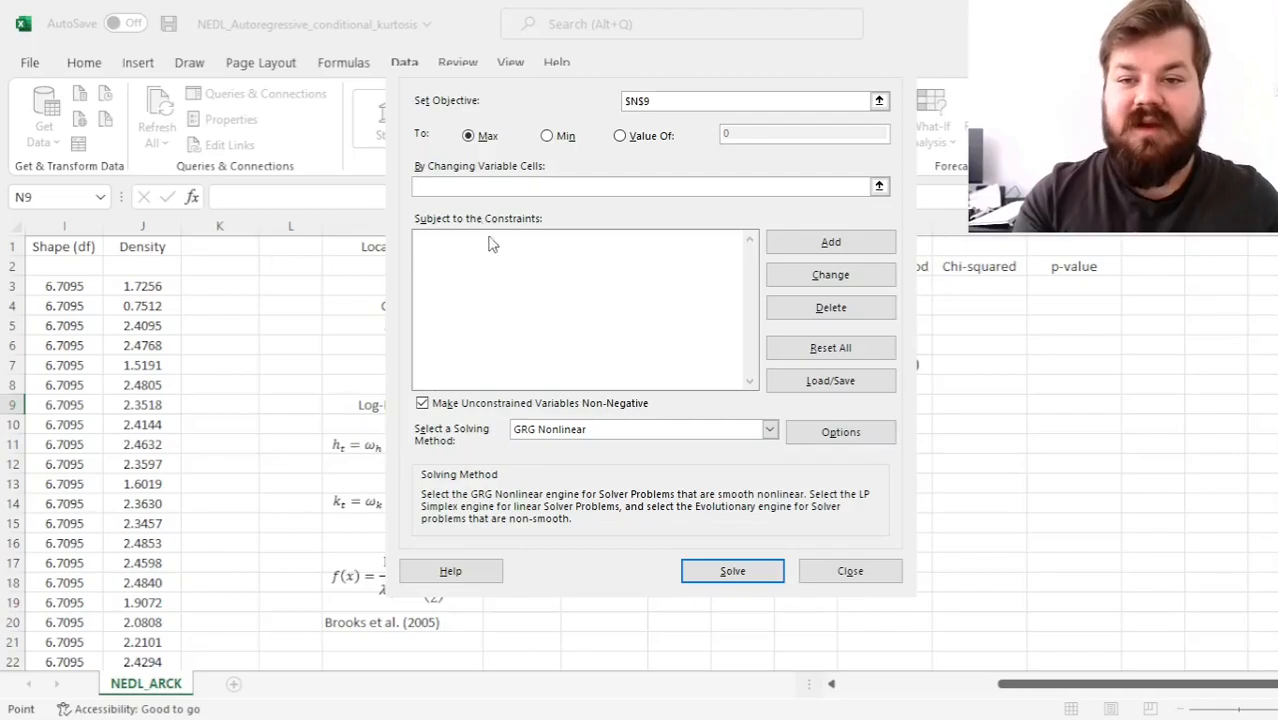
# - Set Solver's variable cells to N1 and N4:N6, allow unconstrained variables to be negative, and solve with GRG Nonlinear
pyautogui.click(473, 188)
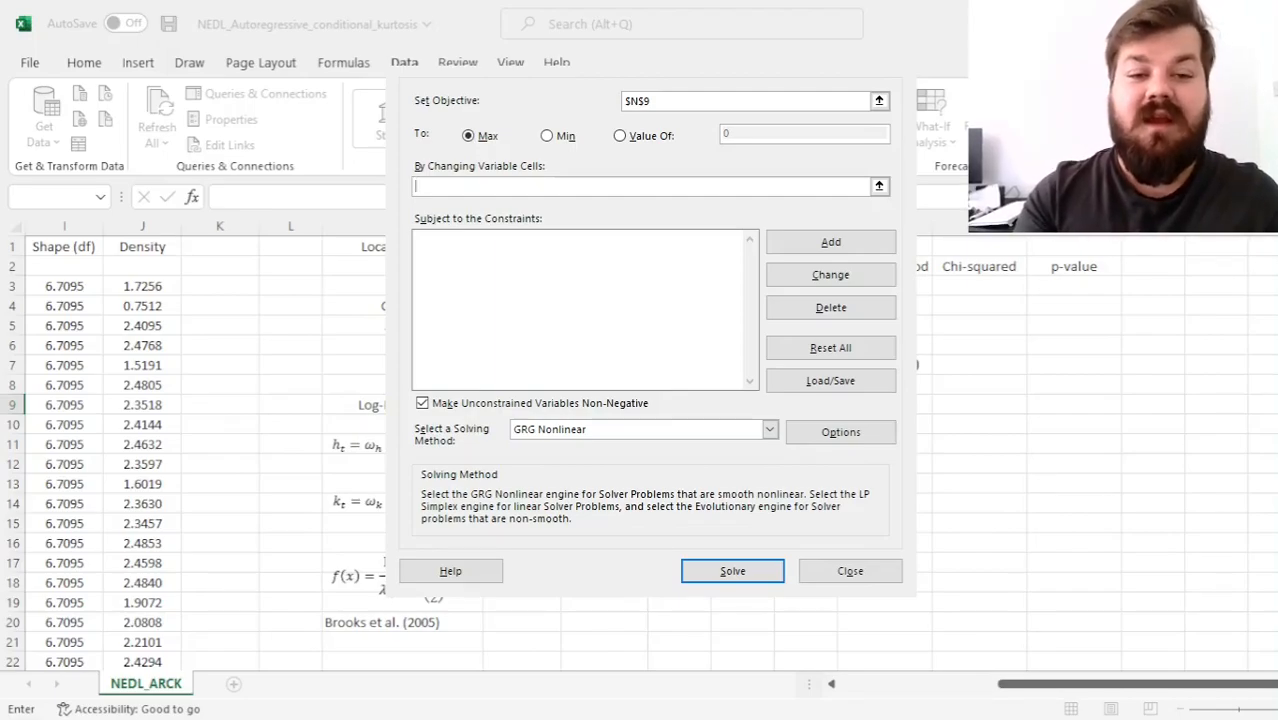
pyautogui.click(522, 247)
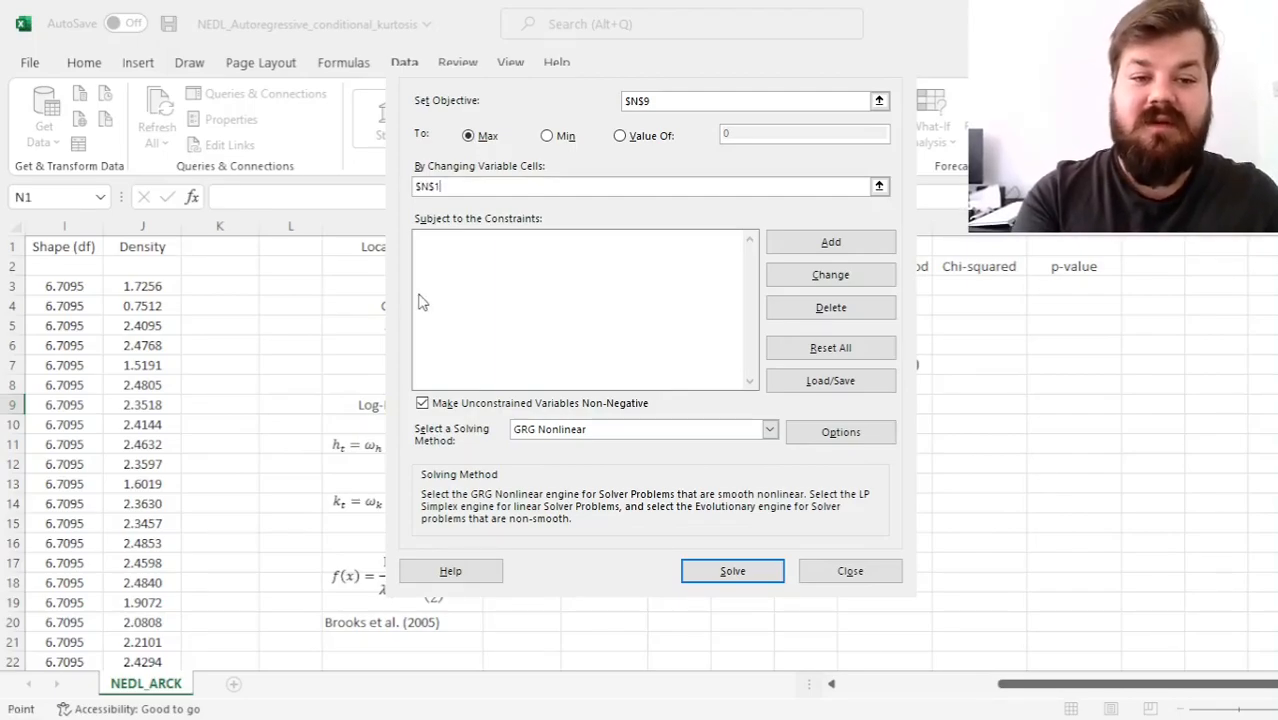
pyautogui.write(',')
pyautogui.moveTo(522, 305); pyautogui.dragTo(528, 345)
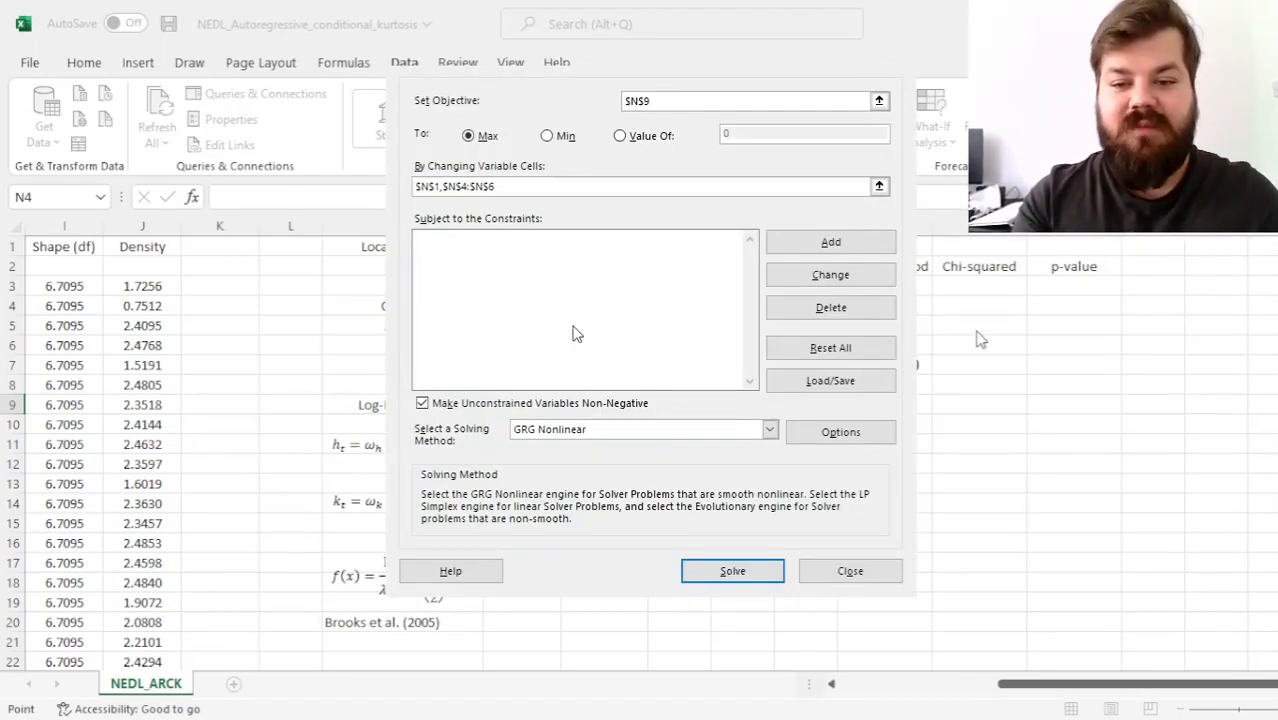
pyautogui.click(452, 406)
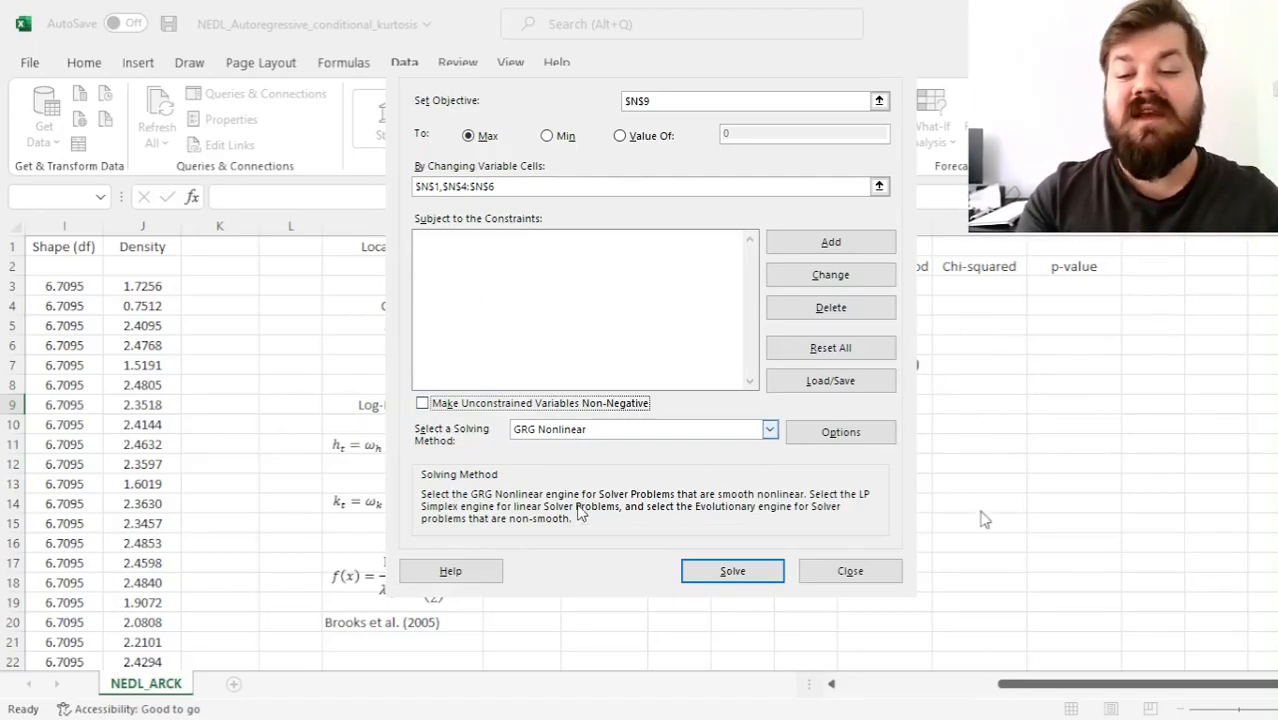
pyautogui.click(732, 571)
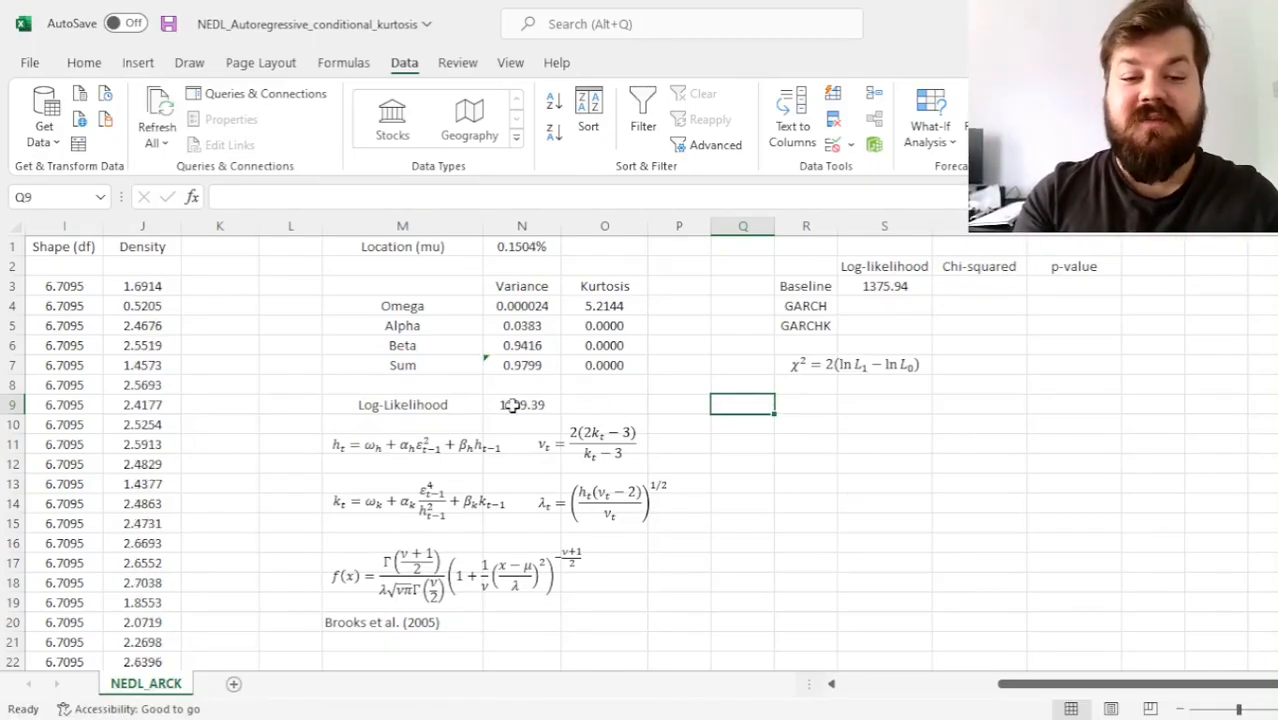
# - Copy the log-likelihood from N9 and paste it as a value into the GARCH row of the comparison table, S4
pyautogui.click(510, 404)
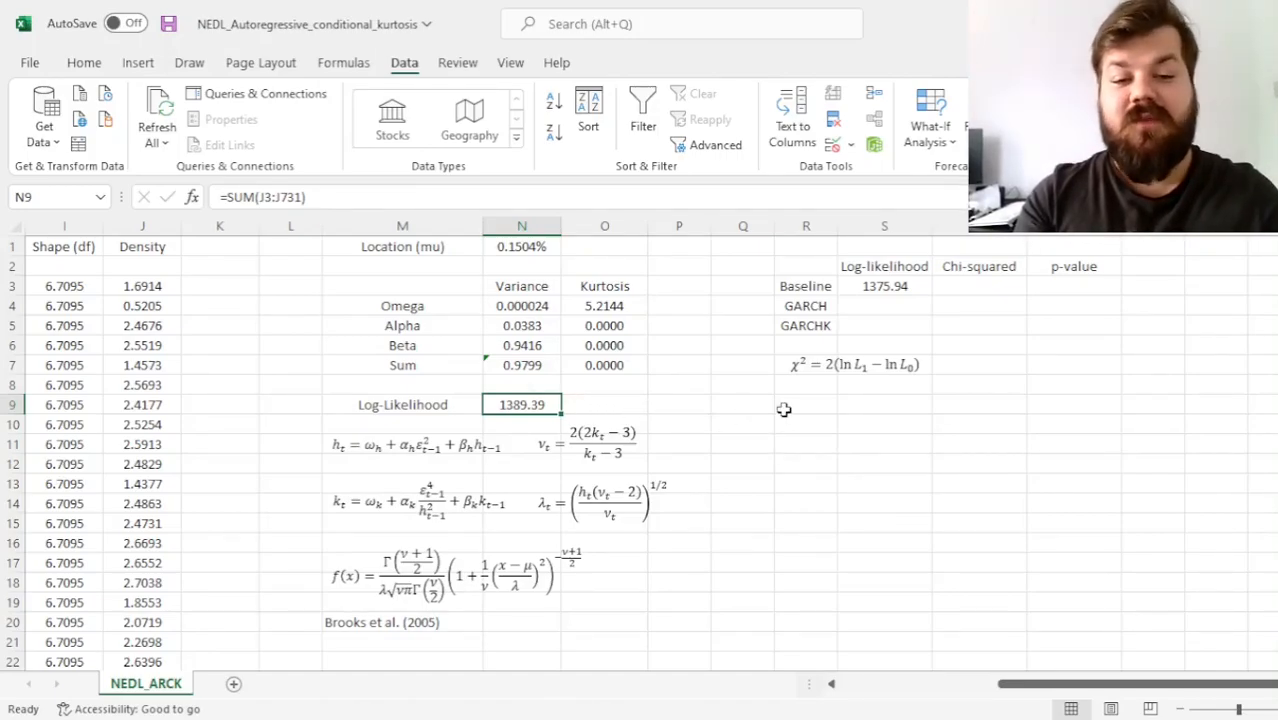
pyautogui.hotkey('ctrl', 'c')
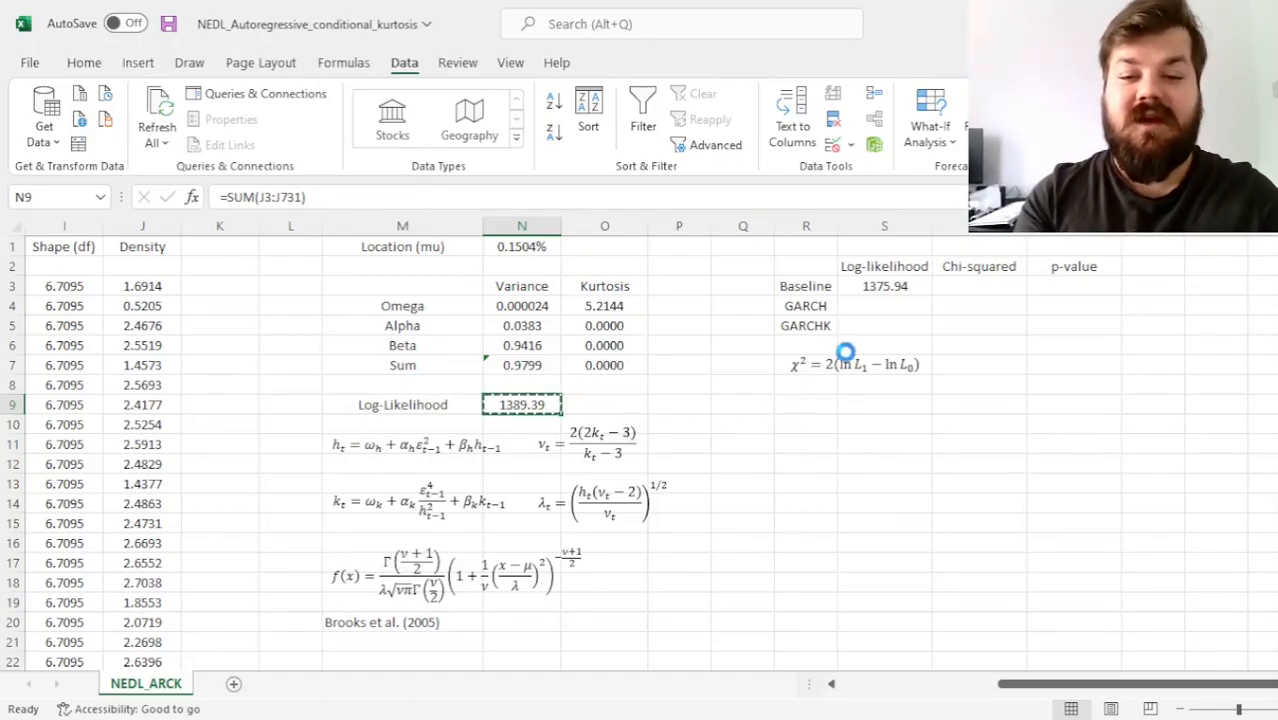
pyautogui.click(882, 307)
pyautogui.click(84, 62)
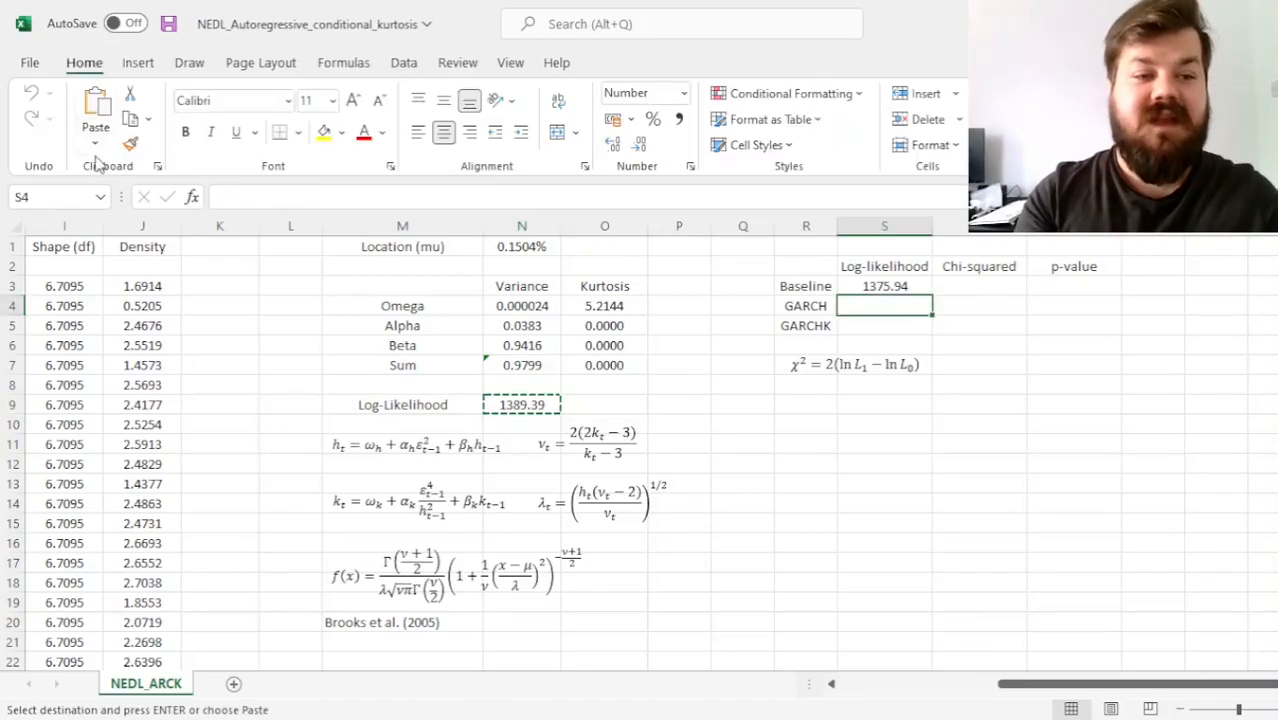
pyautogui.click(96, 115)
pyautogui.press('Escape')
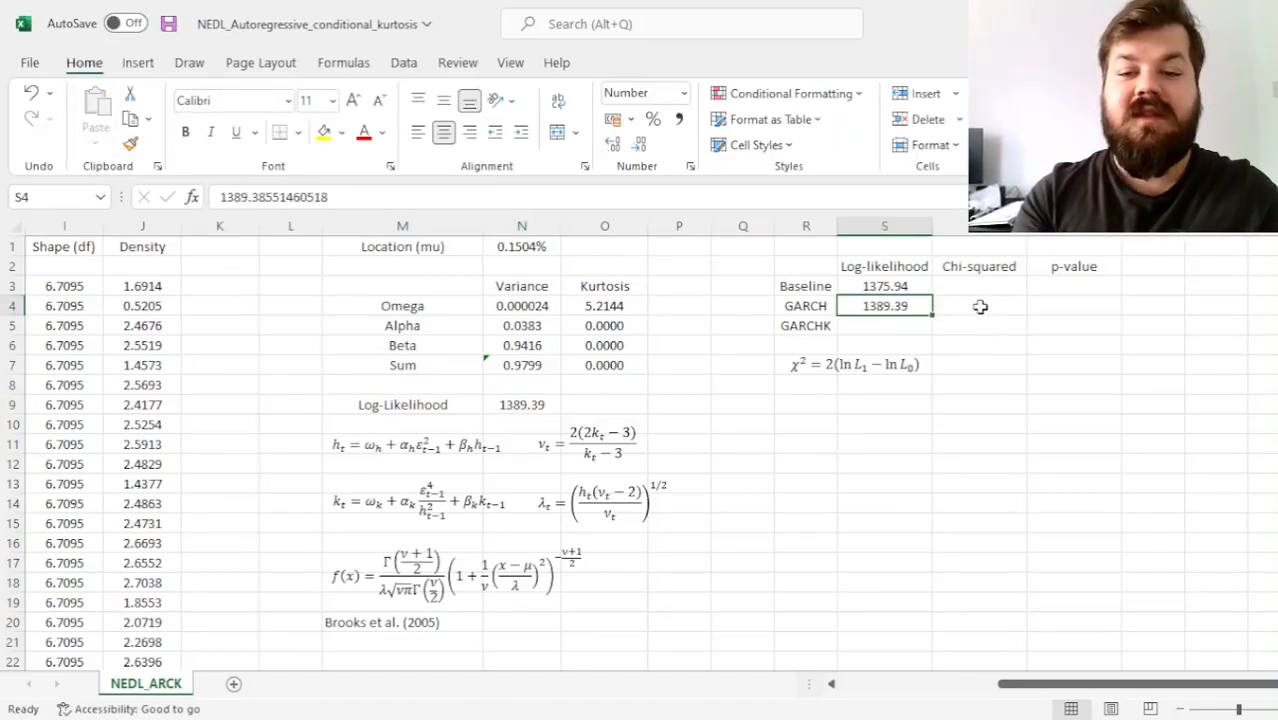
# - Calculate the GARCH chi-squared statistic in T4 as twice the log-likelihood gain over the baseline, =2*(S4-S3)
pyautogui.click(979, 306)
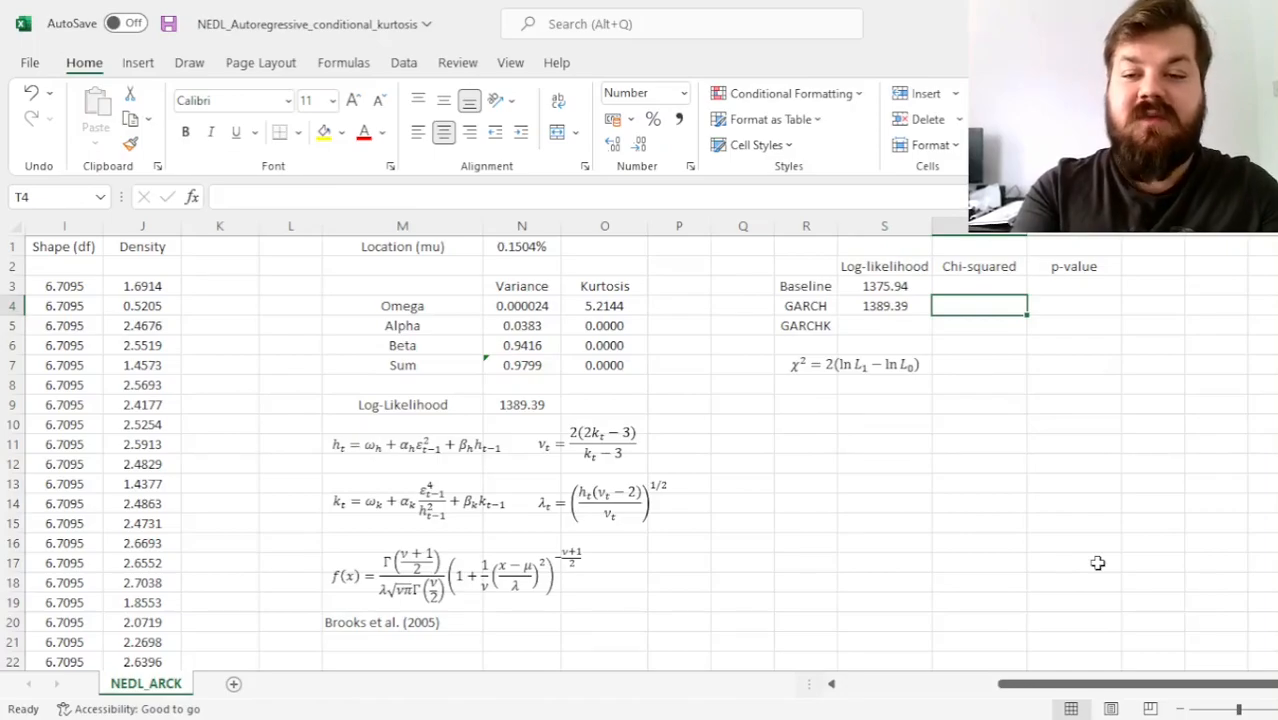
pyautogui.write('=2*(')
pyautogui.press('Left')
pyautogui.write('-')
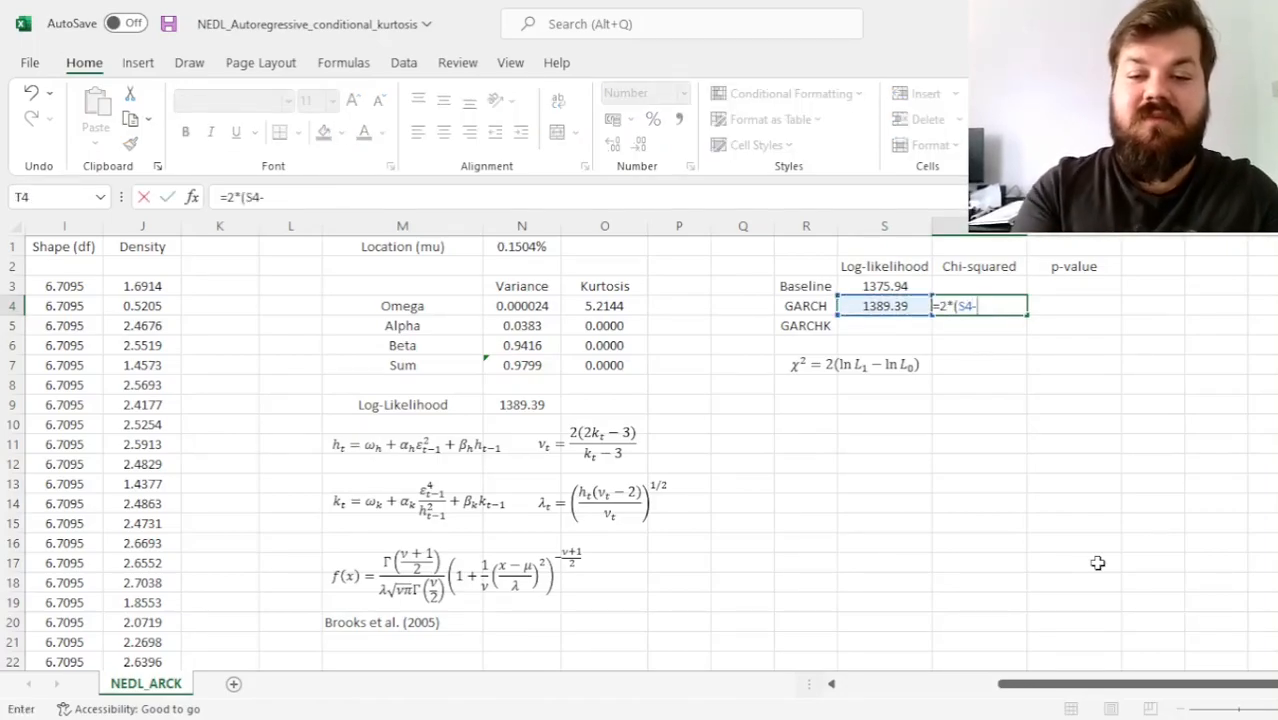
pyautogui.press('Left')
pyautogui.press('Up')
pyautogui.write(')')
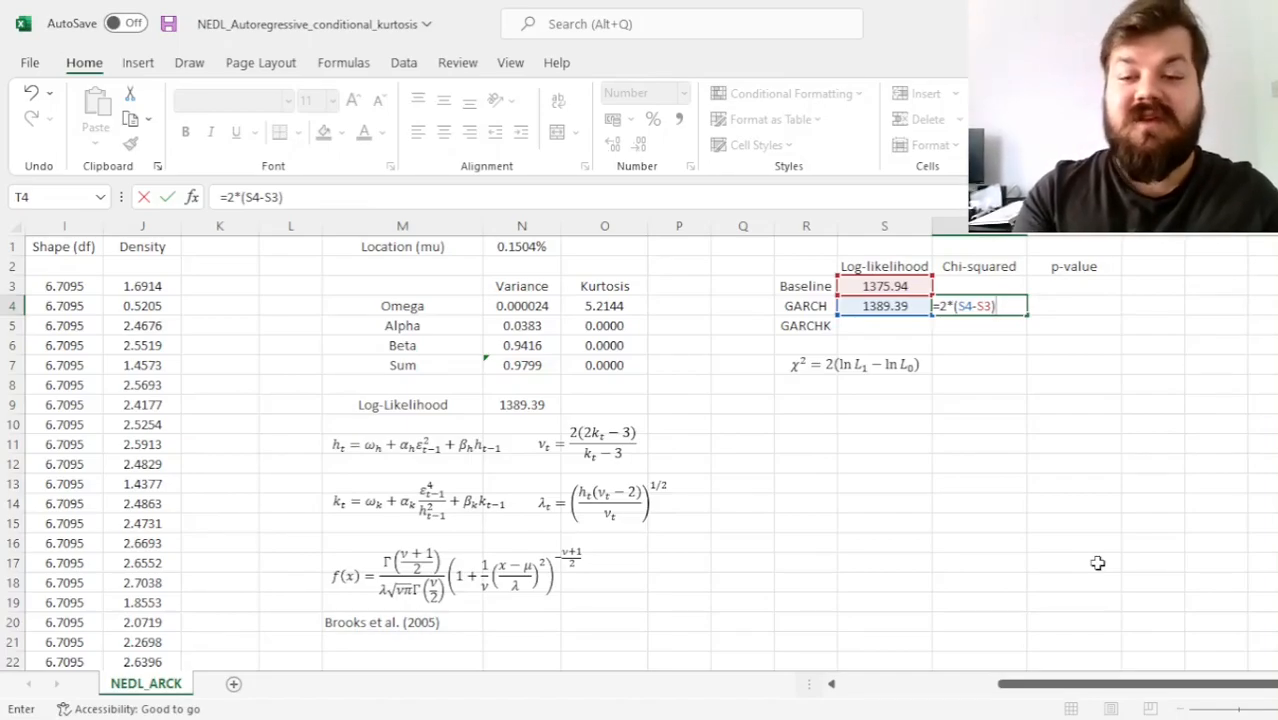
pyautogui.press('Return')
# - Calculate the GARCH p-value in U4 with two degrees of freedom, =CHISQ.DIST.RT(T4,2)
pyautogui.press('Up')
pyautogui.press('Right')
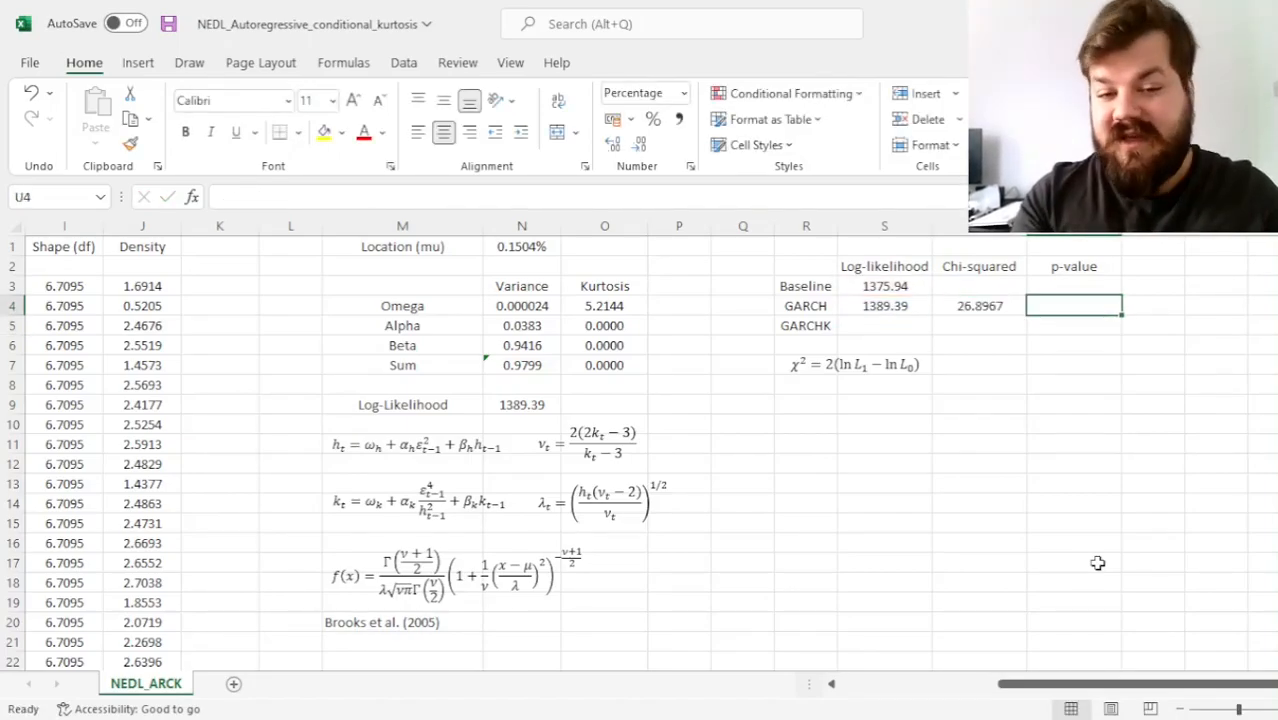
pyautogui.write('=')
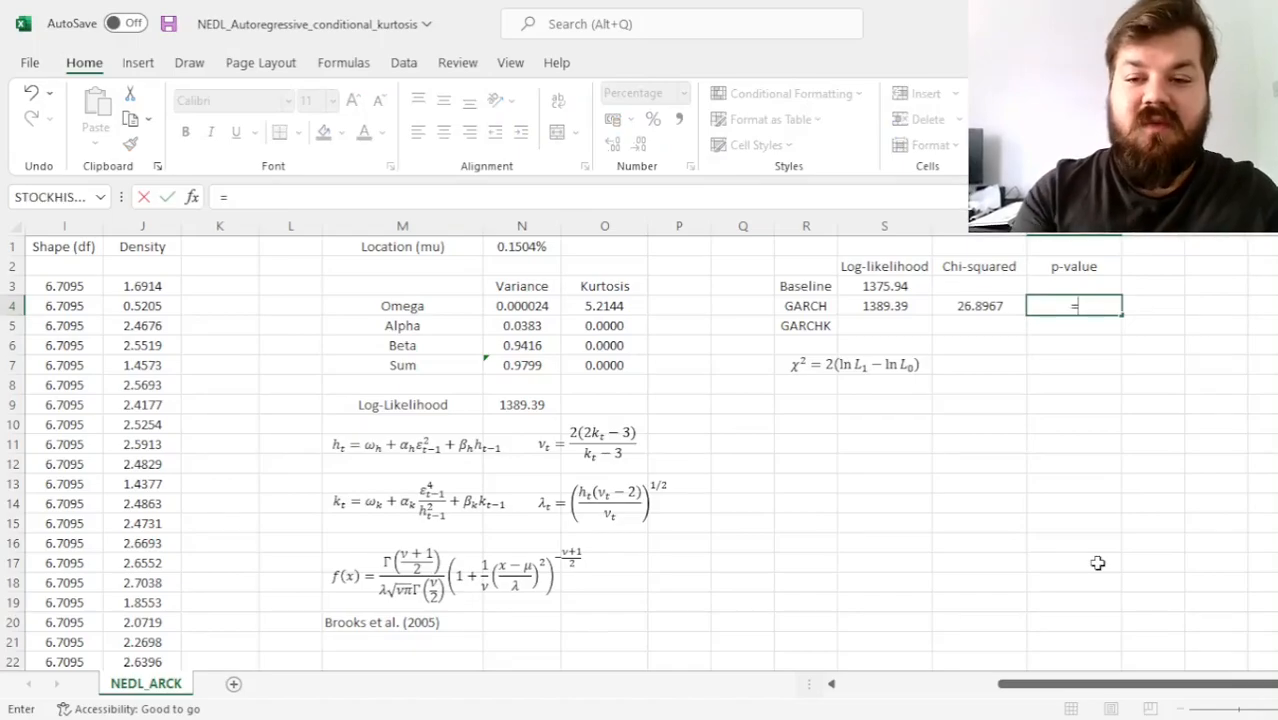
pyautogui.write('CHI')
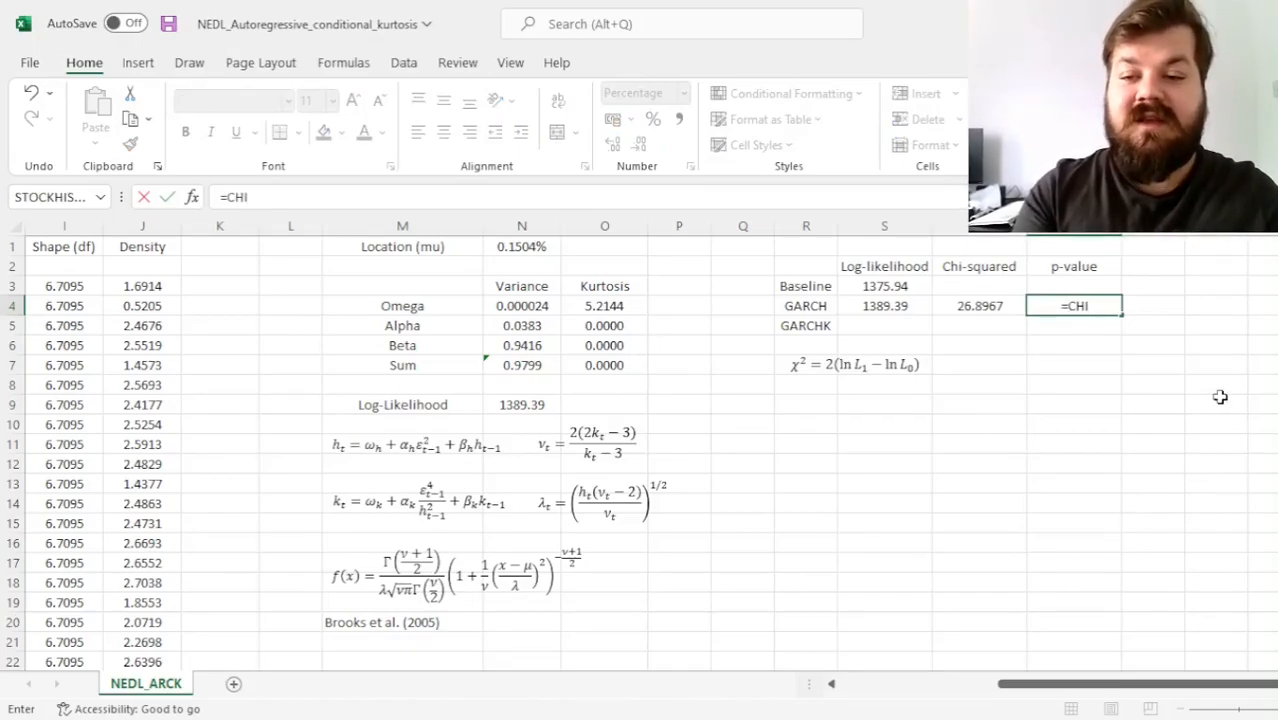
pyautogui.write('SQ.DIST.RT(')
pyautogui.click(1005, 371)
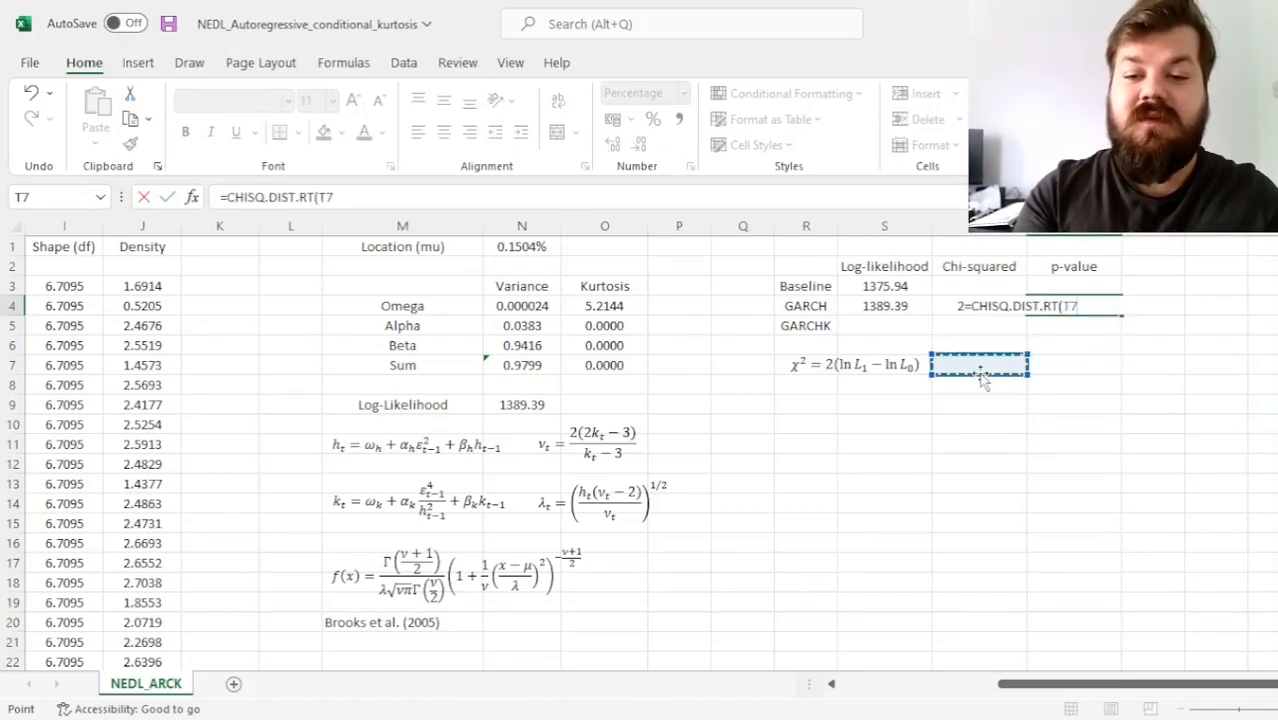
pyautogui.press('Up')
pyautogui.press('Up')
pyautogui.press('Up')
pyautogui.write(',')
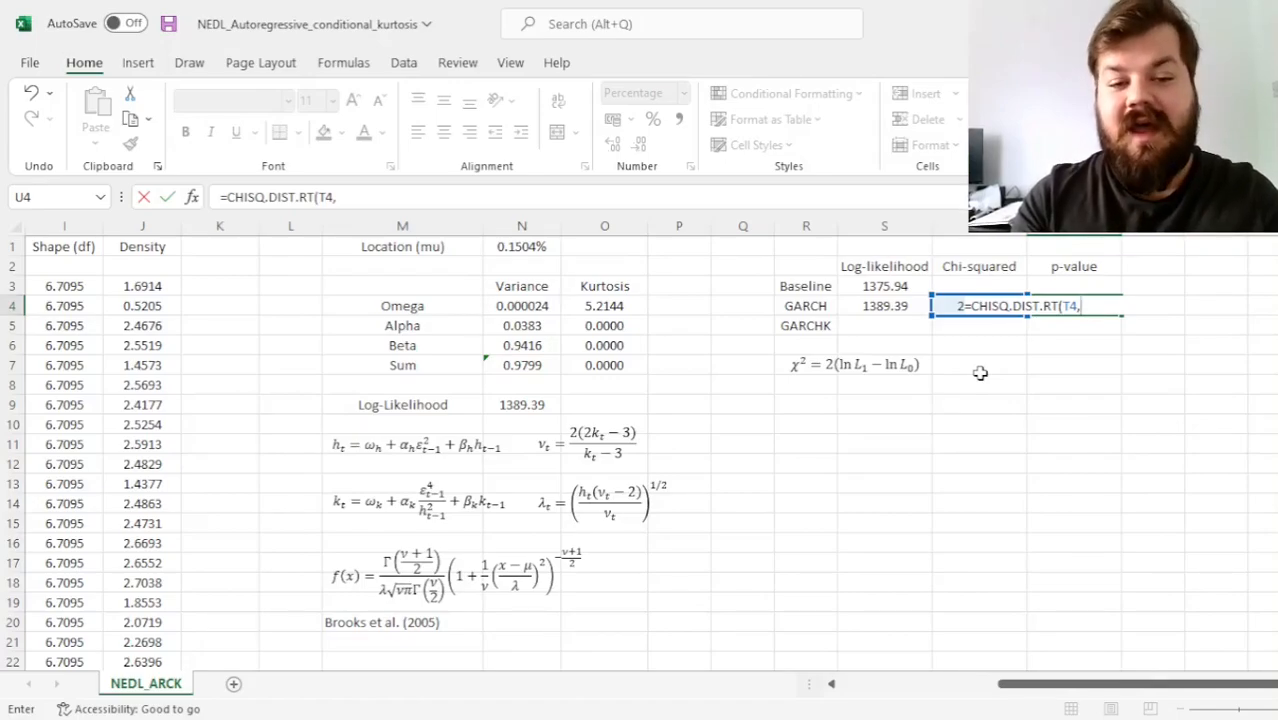
pyautogui.write('2)')
pyautogui.hotkey('ctrl', 'Return')
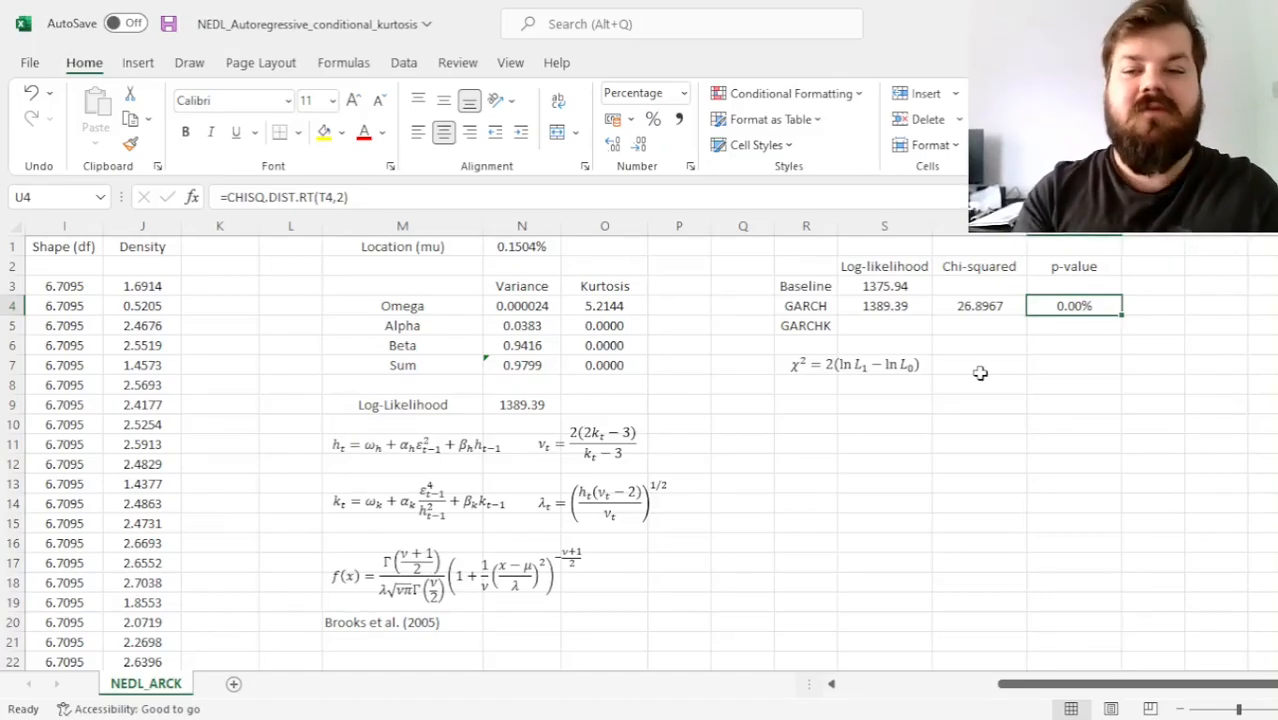
# - Extend Solver's variable cells to N1 and N4:O6 so that the kurtosis parameters are estimated too
pyautogui.press('Down')
pyautogui.press('Left')
pyautogui.press('Left')
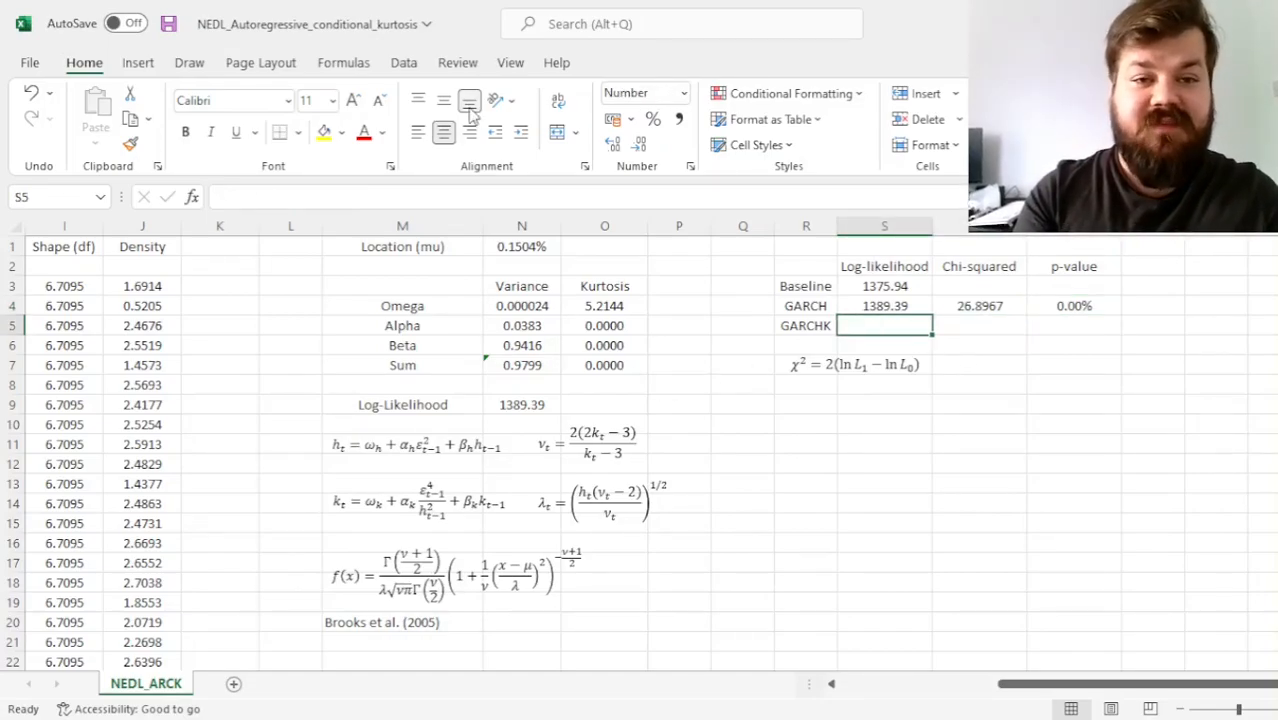
pyautogui.click(404, 63)
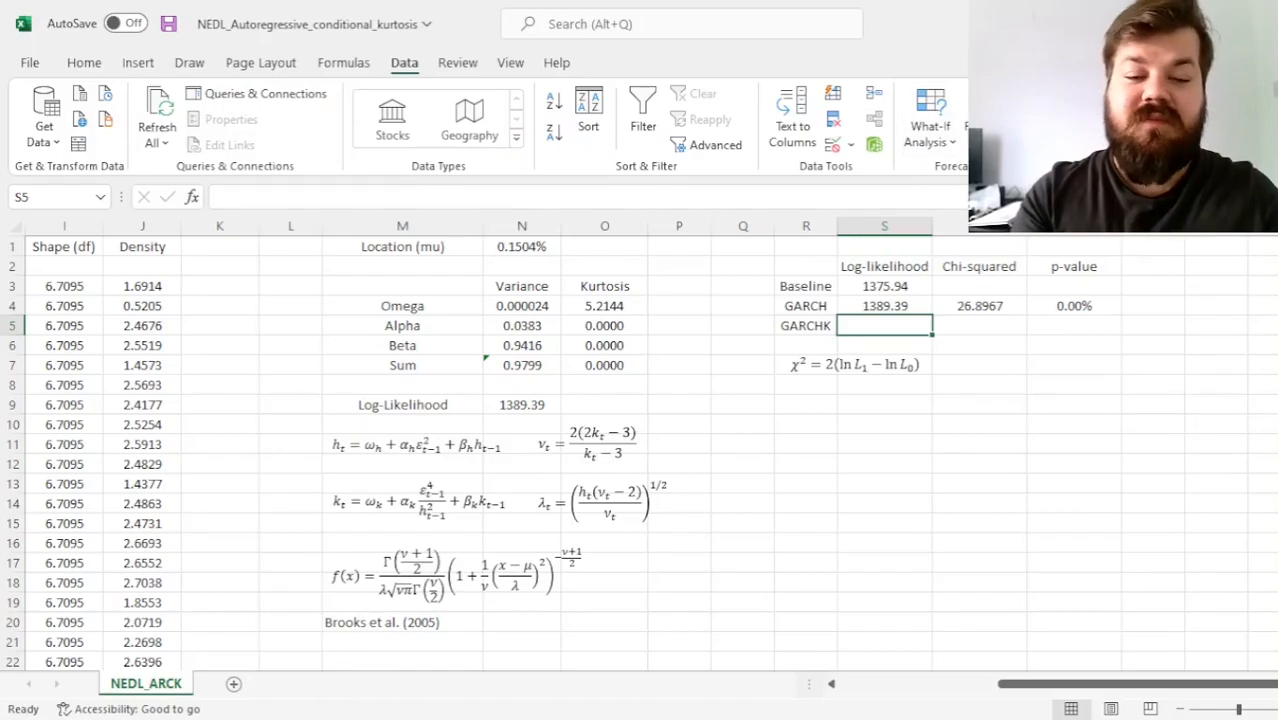
pyautogui.click(1160, 119)
pyautogui.moveTo(448, 188); pyautogui.dragTo(535, 189)
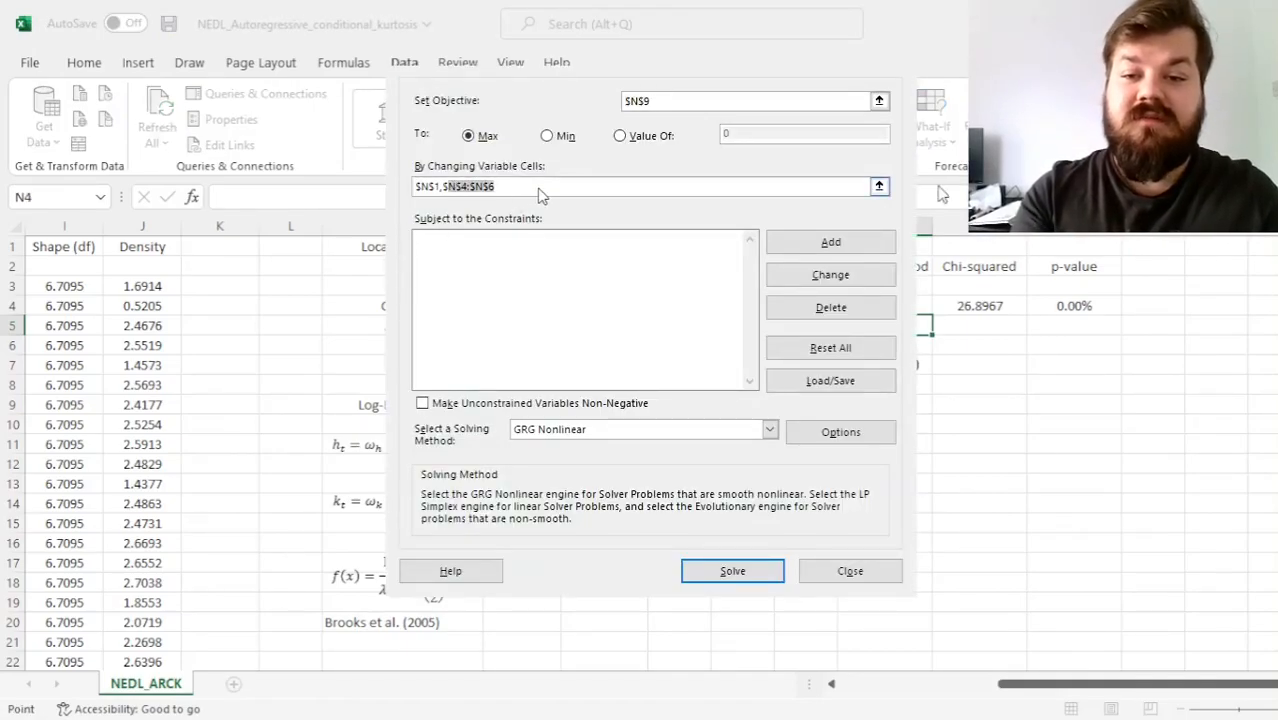
pyautogui.press('BackSpace')
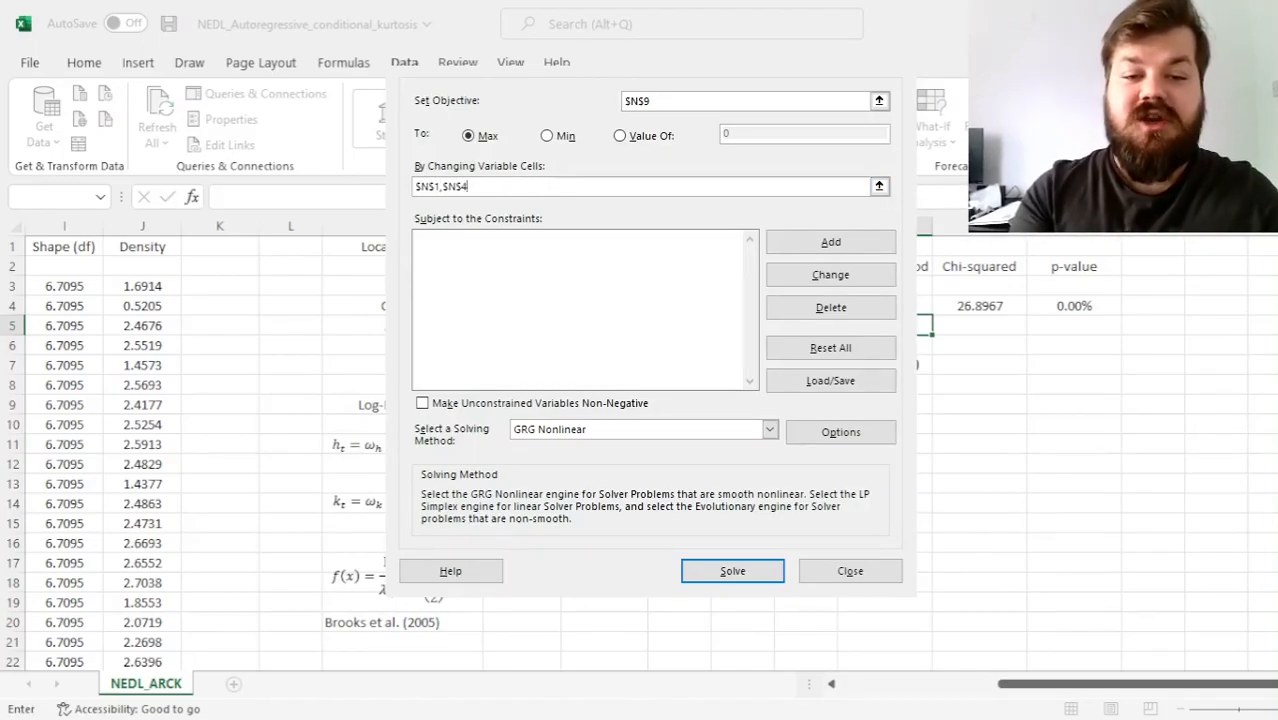
pyautogui.click(879, 186)
pyautogui.moveTo(520, 305); pyautogui.dragTo(602, 343)
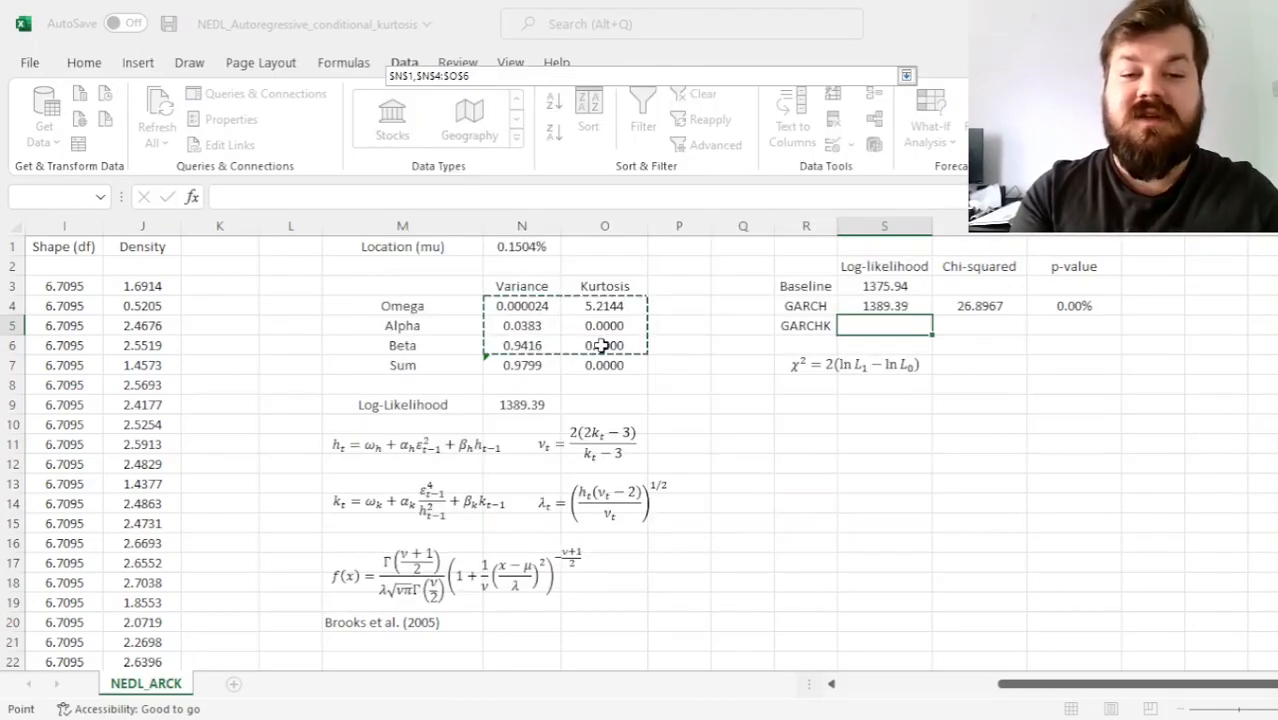
pyautogui.press('Return')
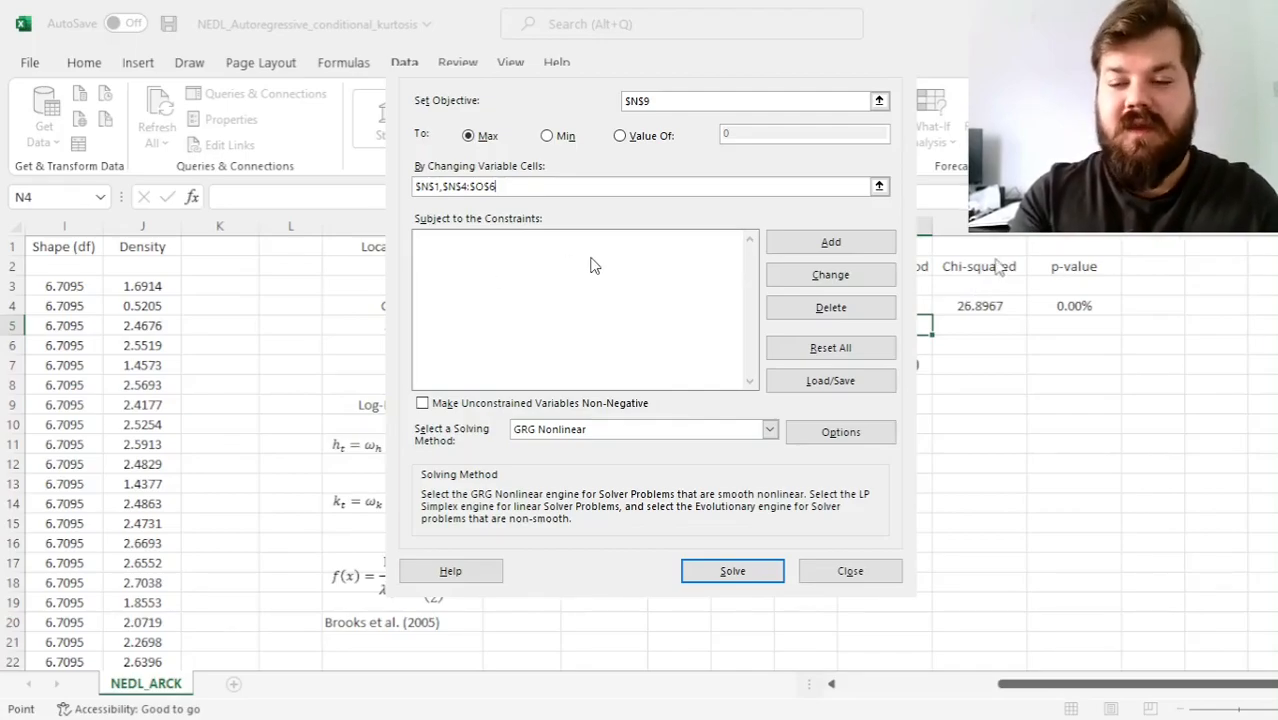
# - Add the Solver constraint that the parameter sums in N7:O7 are at most 0.99, and solve for the GARCHK parameters
pyautogui.click(831, 245)
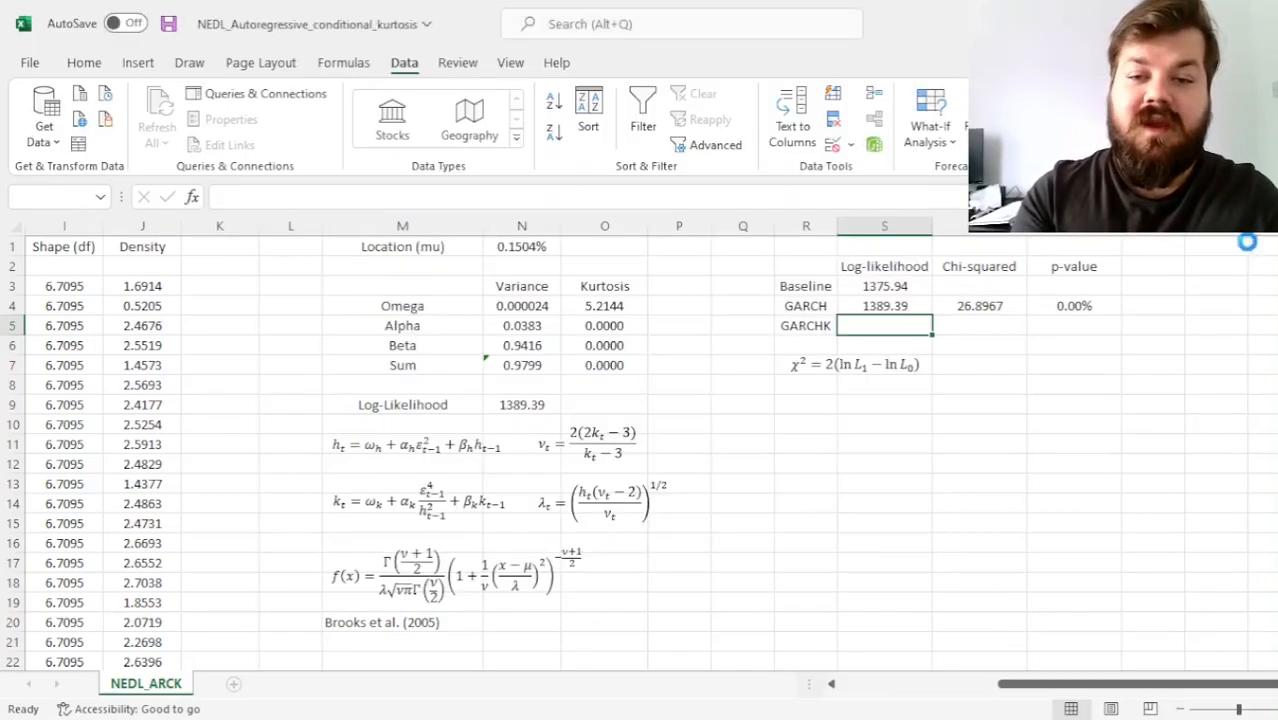
pyautogui.click(521, 365)
pyautogui.moveTo(521, 365); pyautogui.dragTo(645, 368)
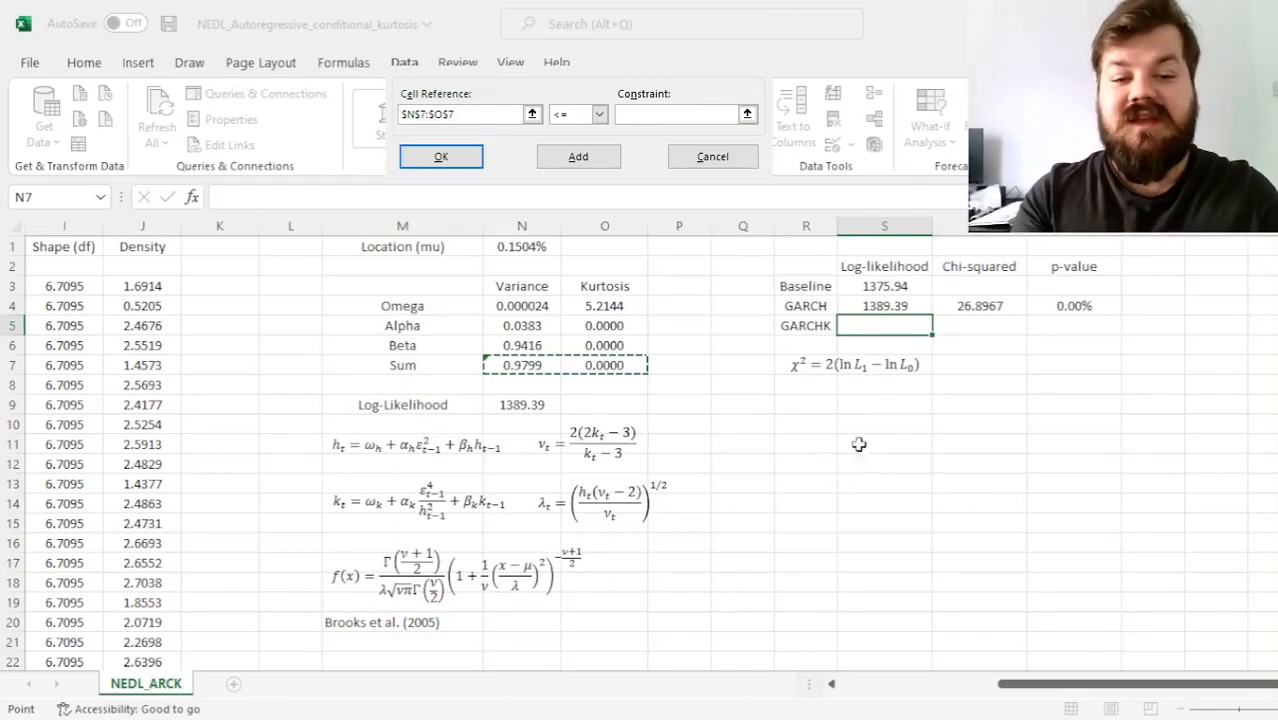
pyautogui.click(645, 116)
pyautogui.write('0.99')
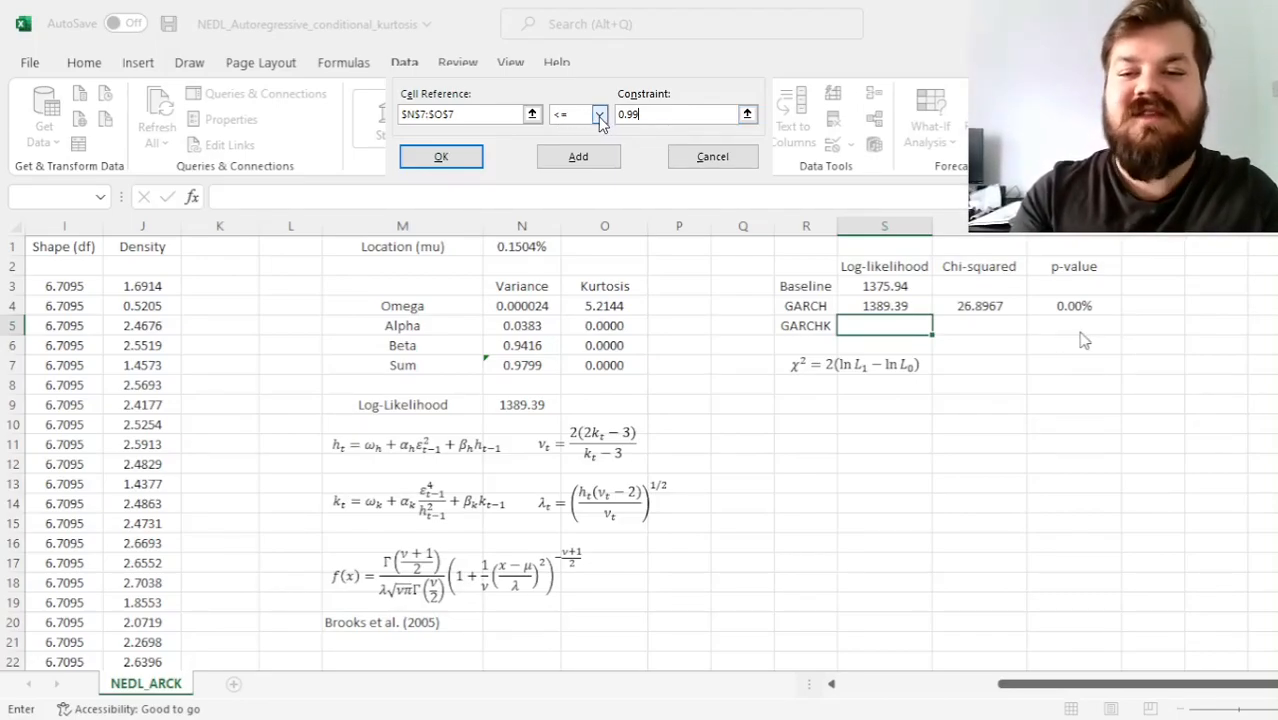
pyautogui.press('Return')
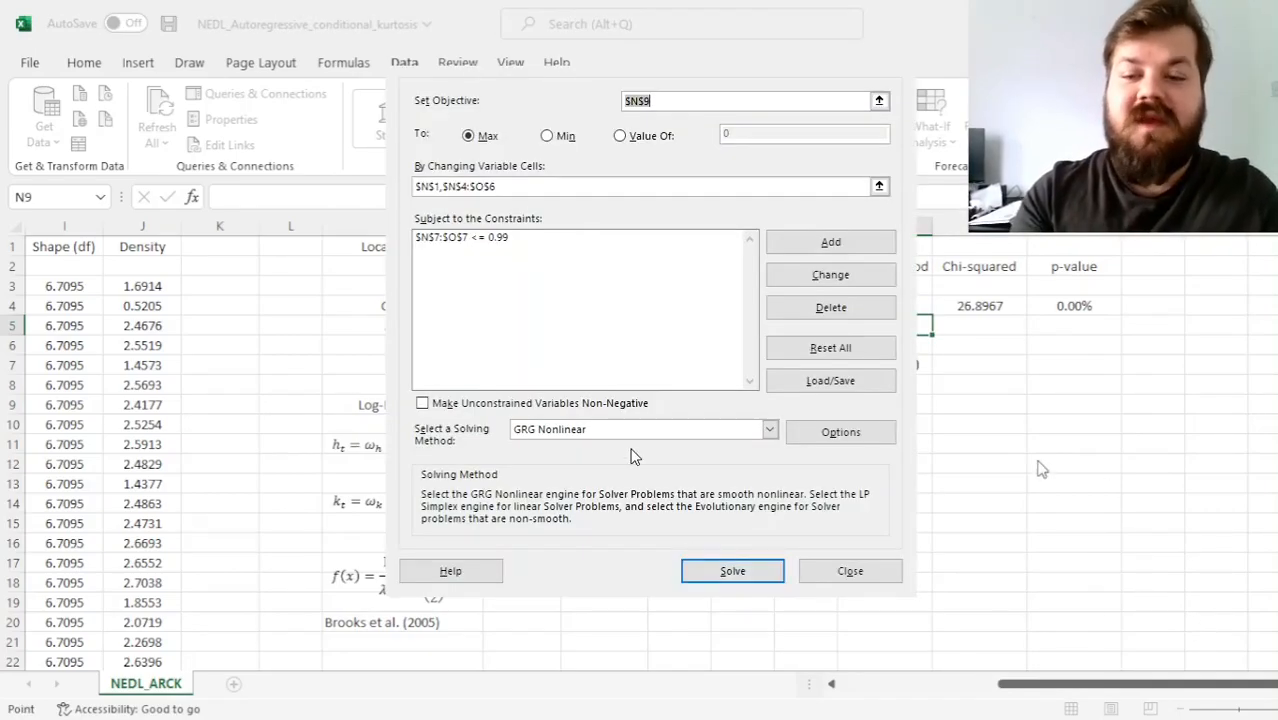
pyautogui.click(730, 572)
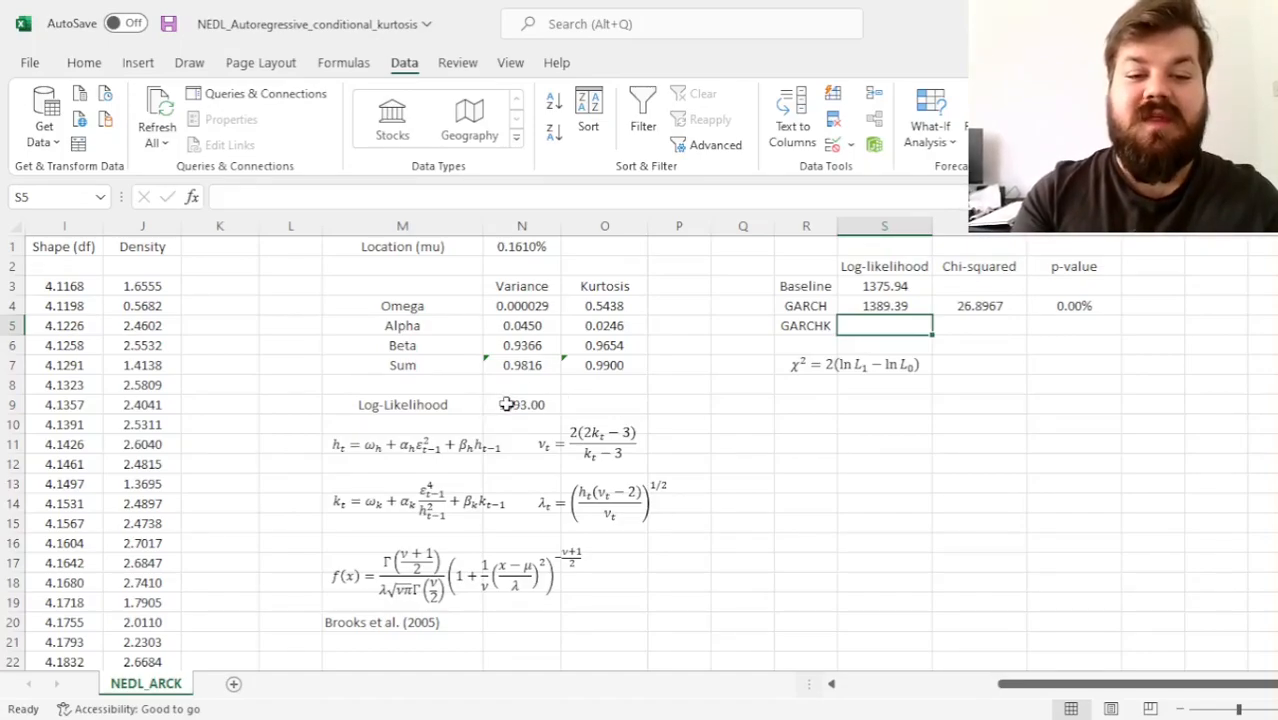
# - Record the GARCHK log-likelihood from N9 in S5 as a static value
pyautogui.click(501, 404)
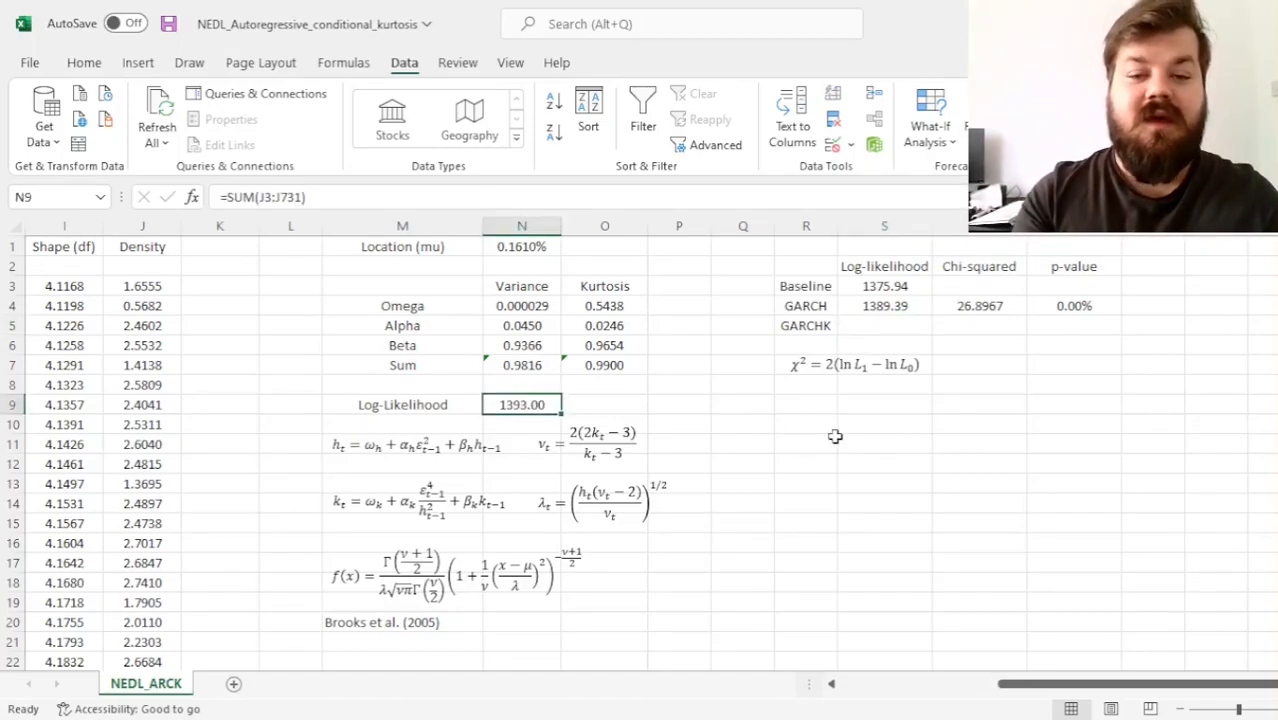
pyautogui.hotkey('ctrl', 'c')
pyautogui.click(872, 325)
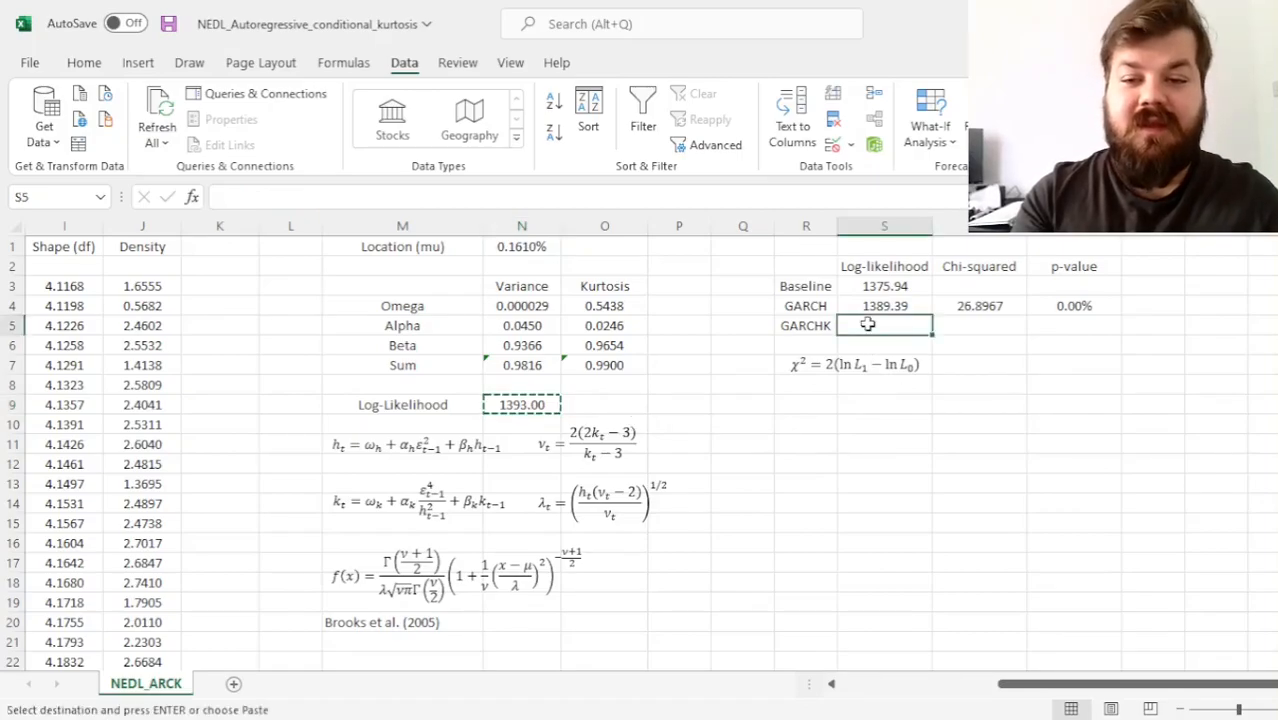
pyautogui.click(84, 63)
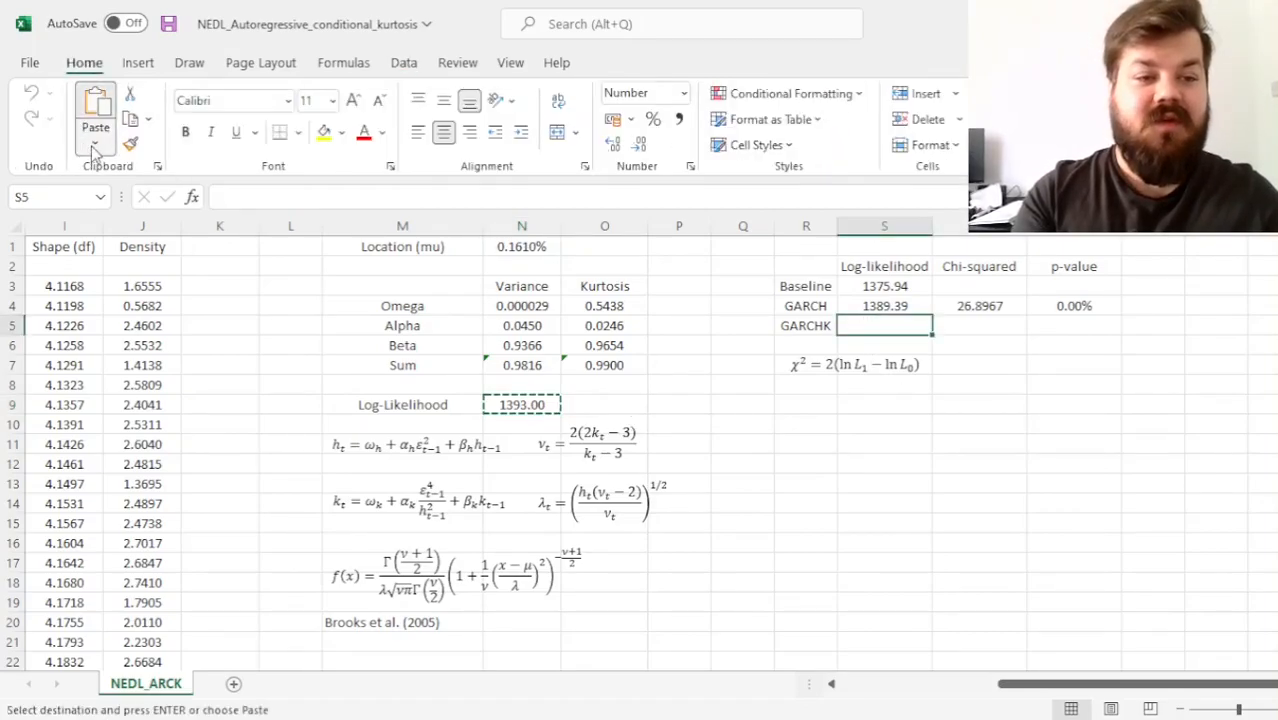
pyautogui.hotkey('ctrl', 'shift', 'v')
# - Fill the chi-squared and p-value formulas from T4:U4 down to the GARCHK row and check them
pyautogui.click(1008, 302)
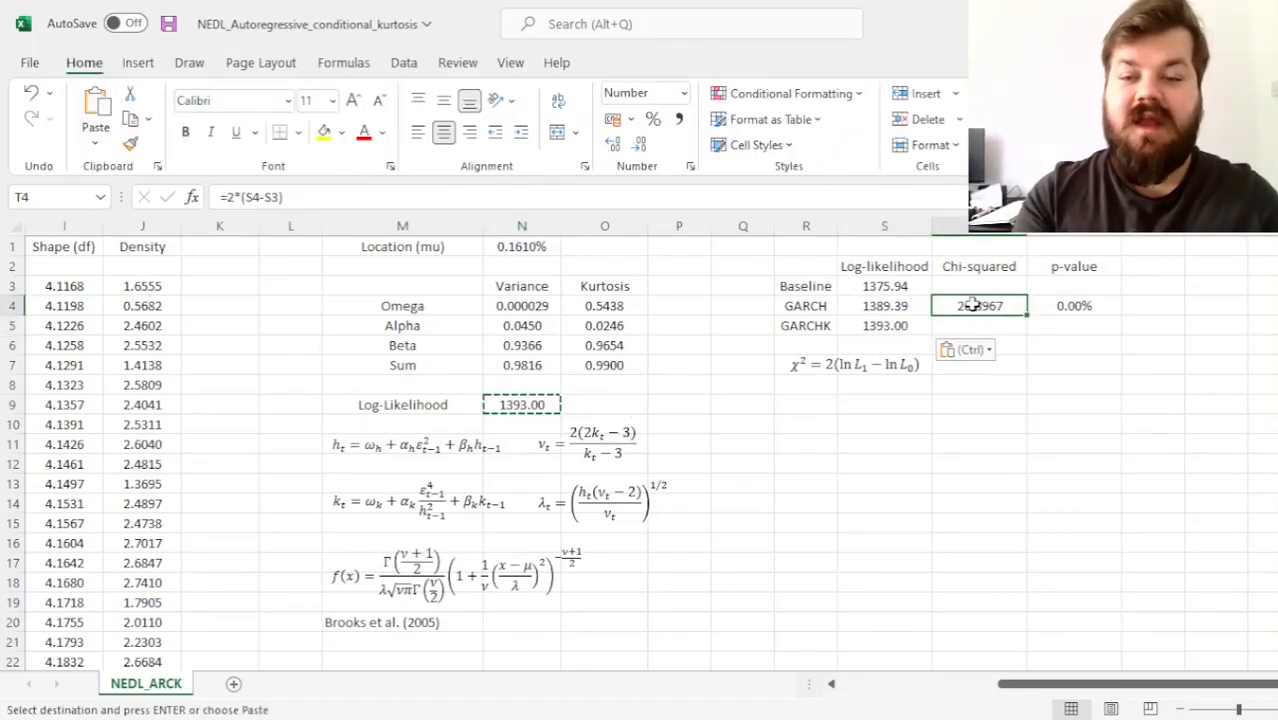
pyautogui.click(984, 323)
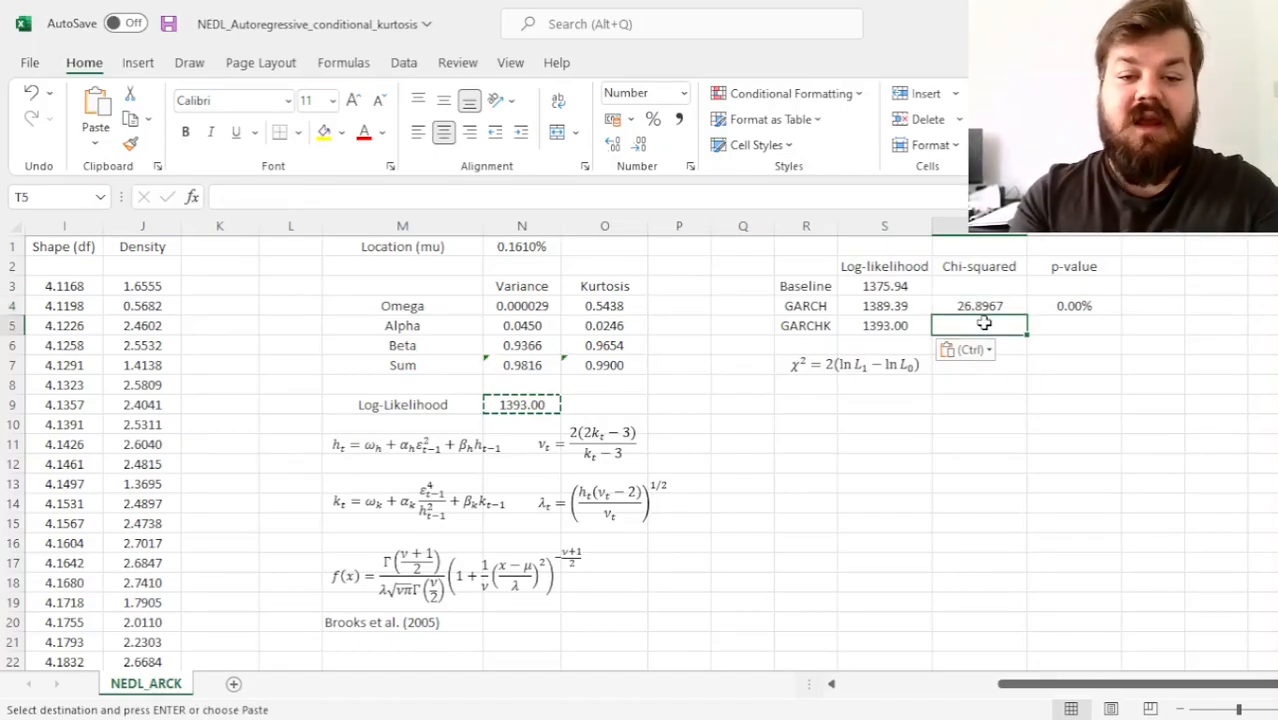
pyautogui.press('Escape')
pyautogui.moveTo(585, 322); pyautogui.dragTo(597, 341)
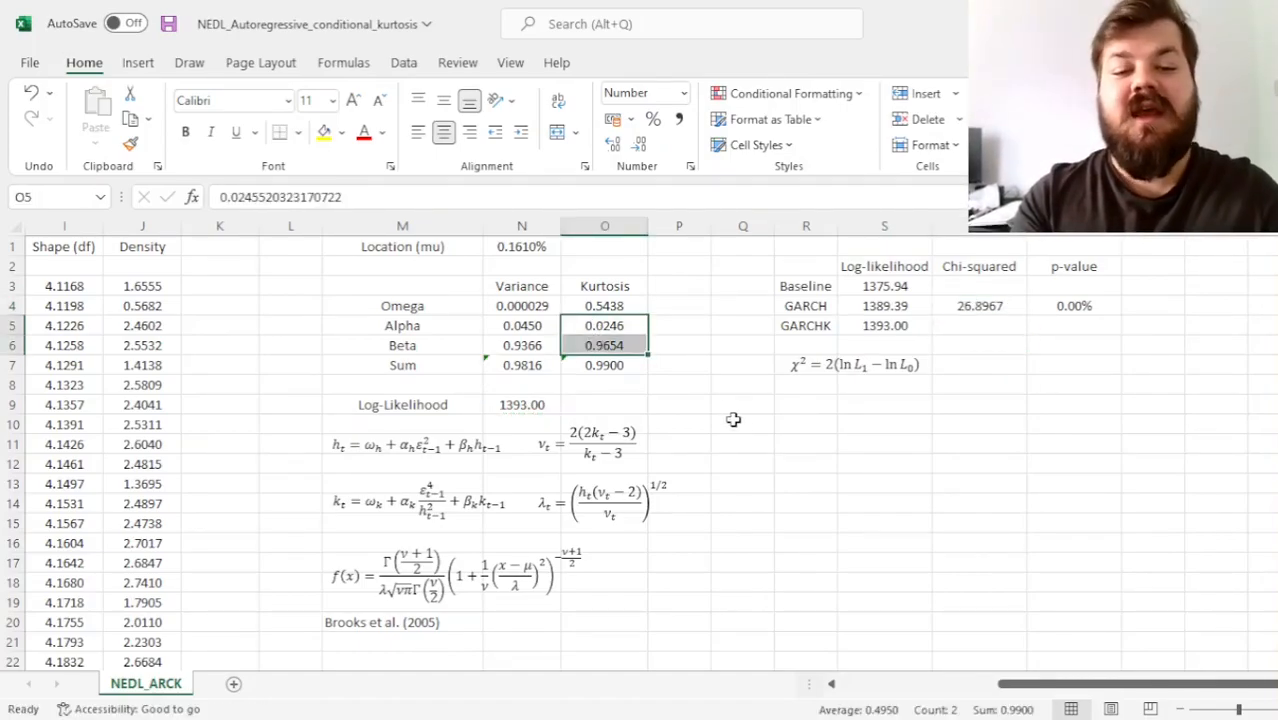
pyautogui.moveTo(982, 304); pyautogui.dragTo(1121, 332)
pyautogui.click(1068, 325)
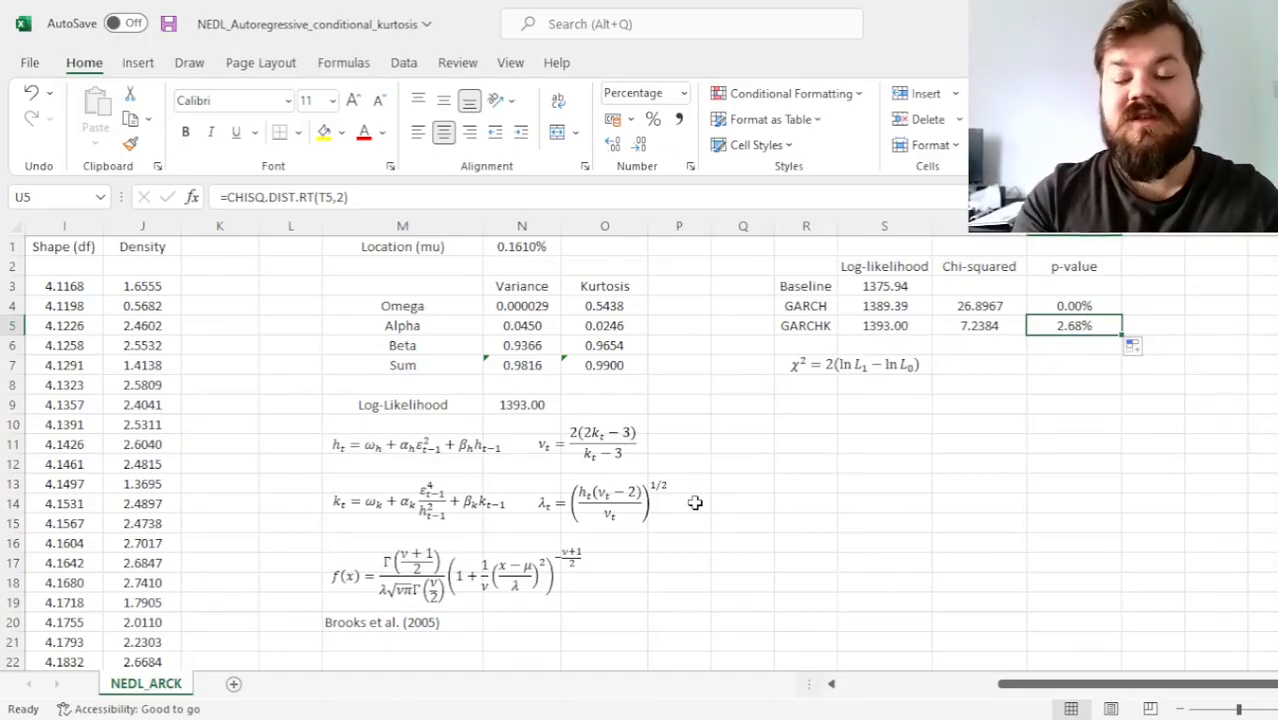
pyautogui.click(892, 328)
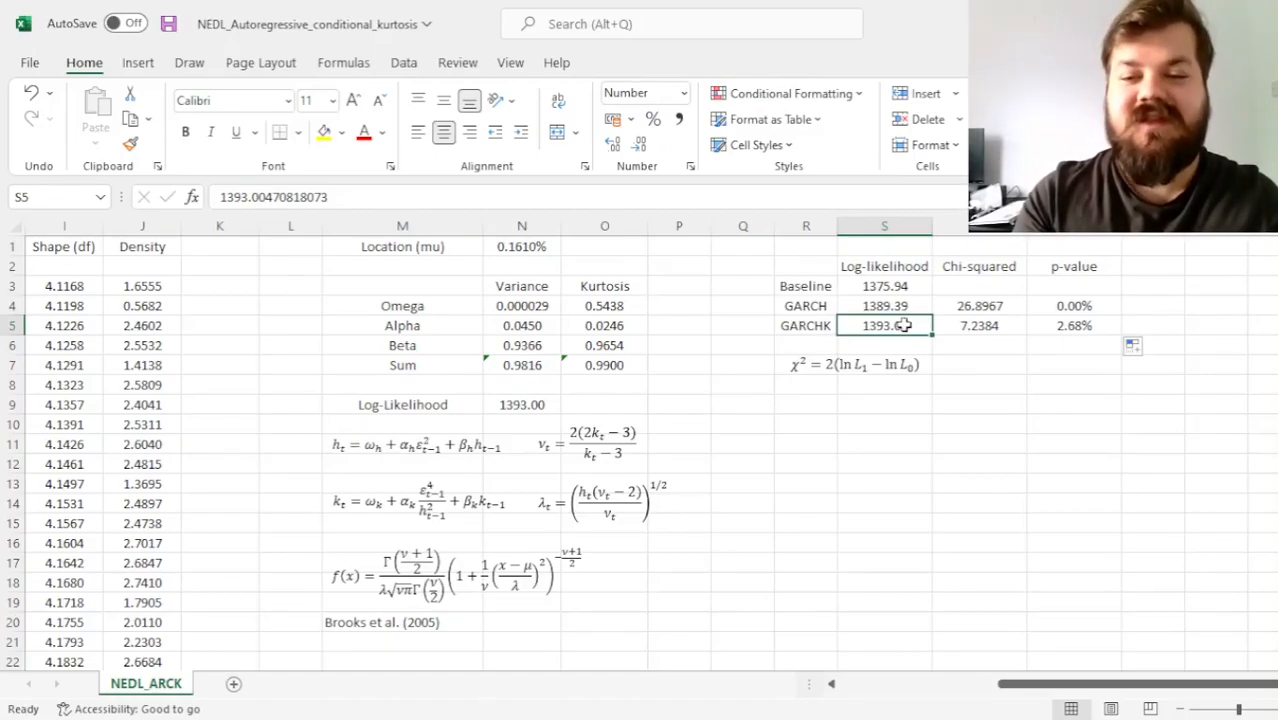
pyautogui.click(1072, 330)
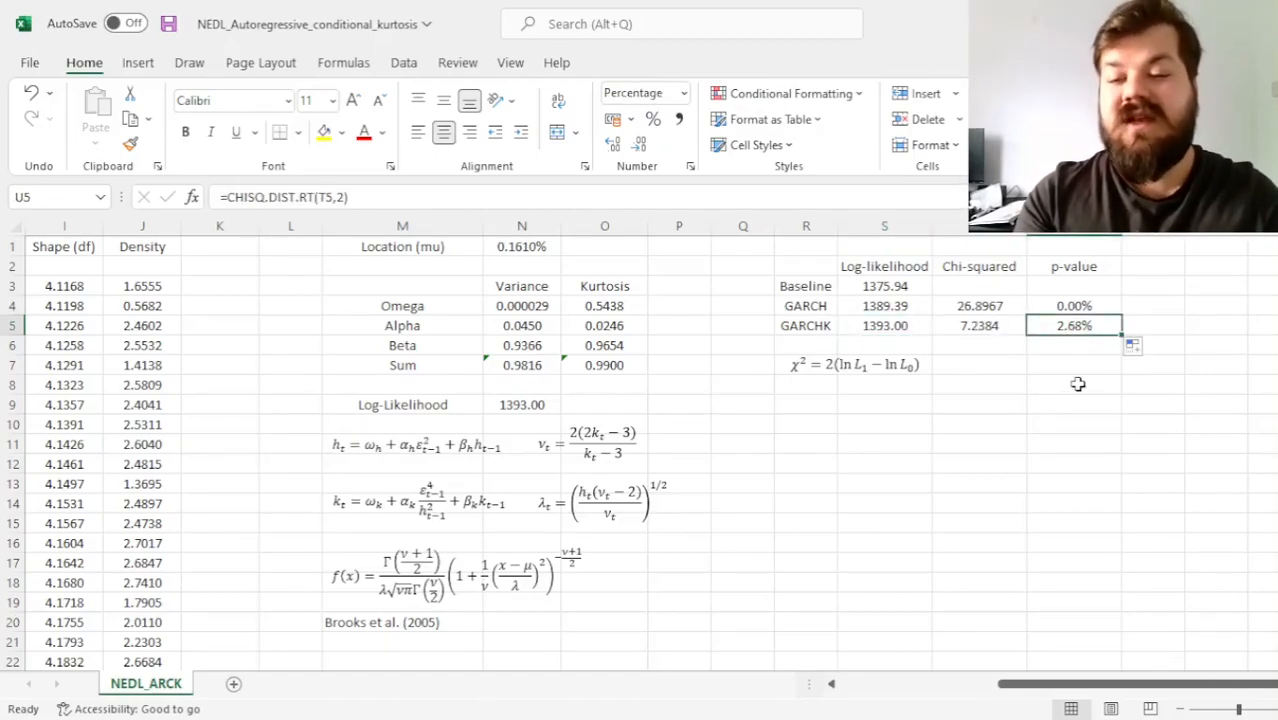
pyautogui.click(965, 320)
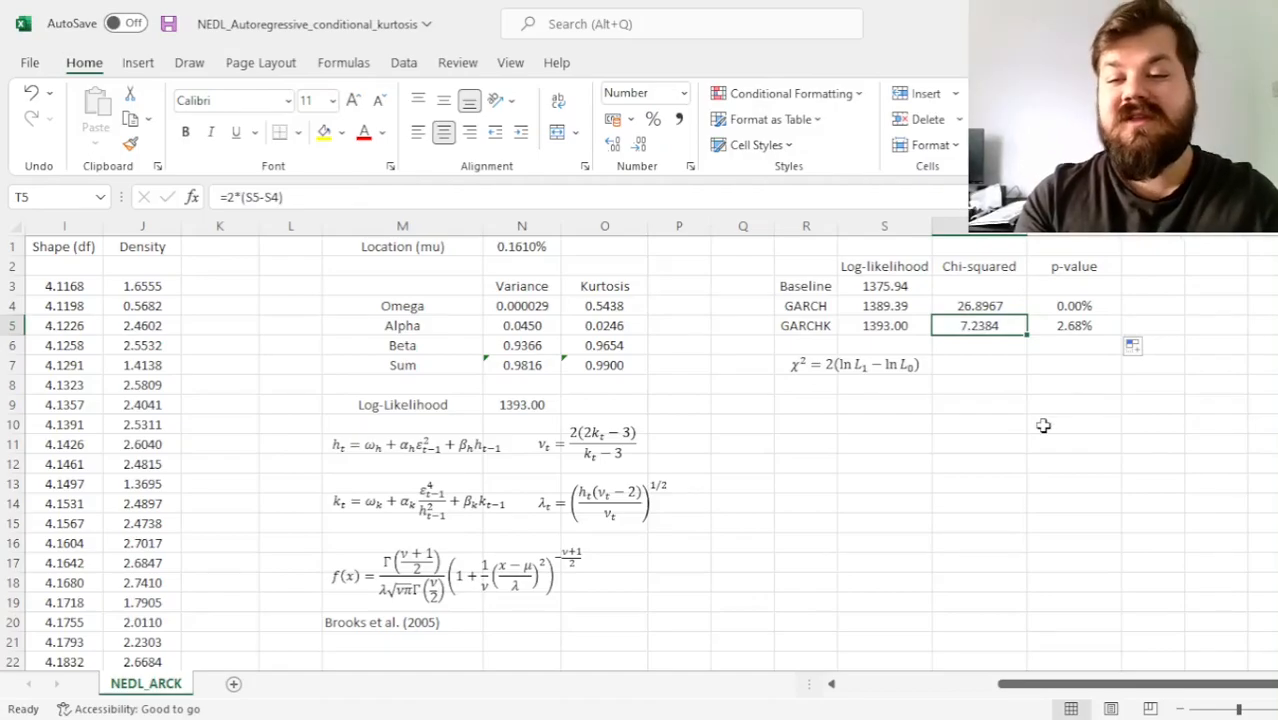
pyautogui.click(1075, 330)
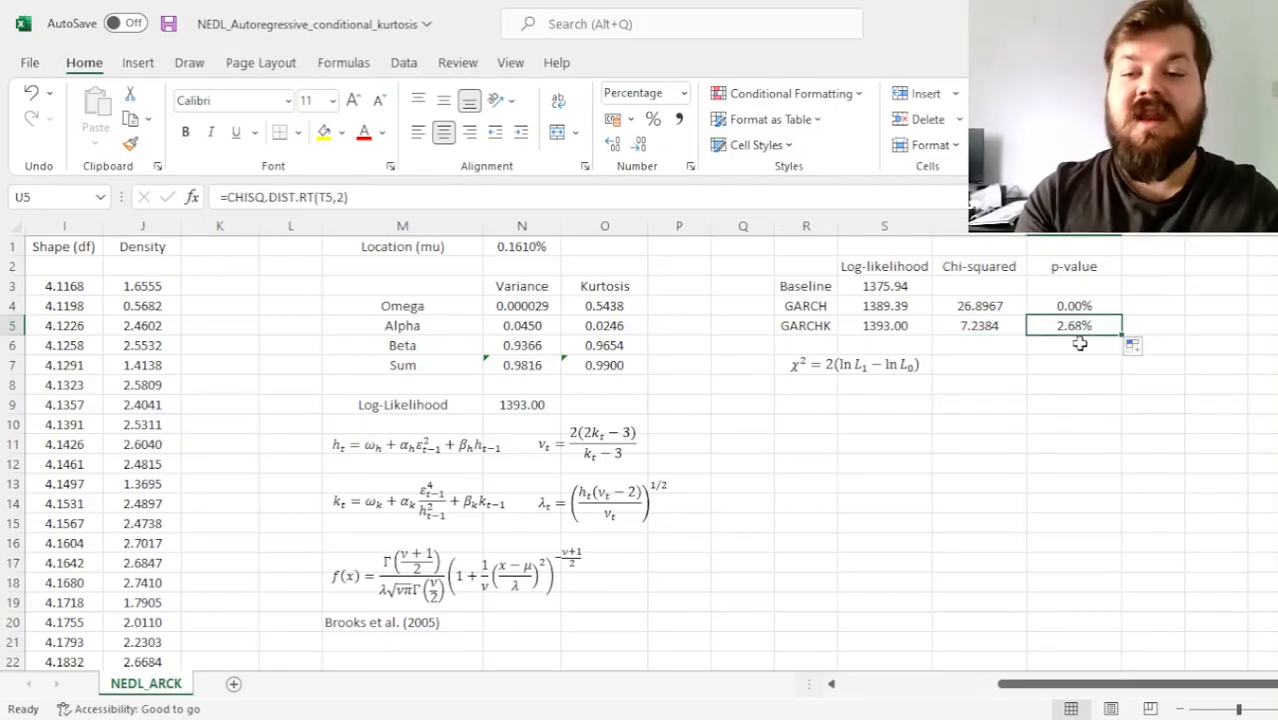
# - Insert a scatter chart with lines of the conditional kurtosis series in G3:G731
pyautogui.press('Left')
pyautogui.press('Left')
pyautogui.press('Left')
pyautogui.press('Left')
pyautogui.press('Left')
pyautogui.press('Left')
pyautogui.press('Left')
pyautogui.press('Left')
pyautogui.press('Left')
pyautogui.press('Left')
pyautogui.press('Left')
pyautogui.press('Left')
pyautogui.press('Left')
pyautogui.press('Left')
pyautogui.press('Left')
pyautogui.press('Left')
pyautogui.press('Left')
pyautogui.press('Left')
pyautogui.press('Left')
pyautogui.press('Left')
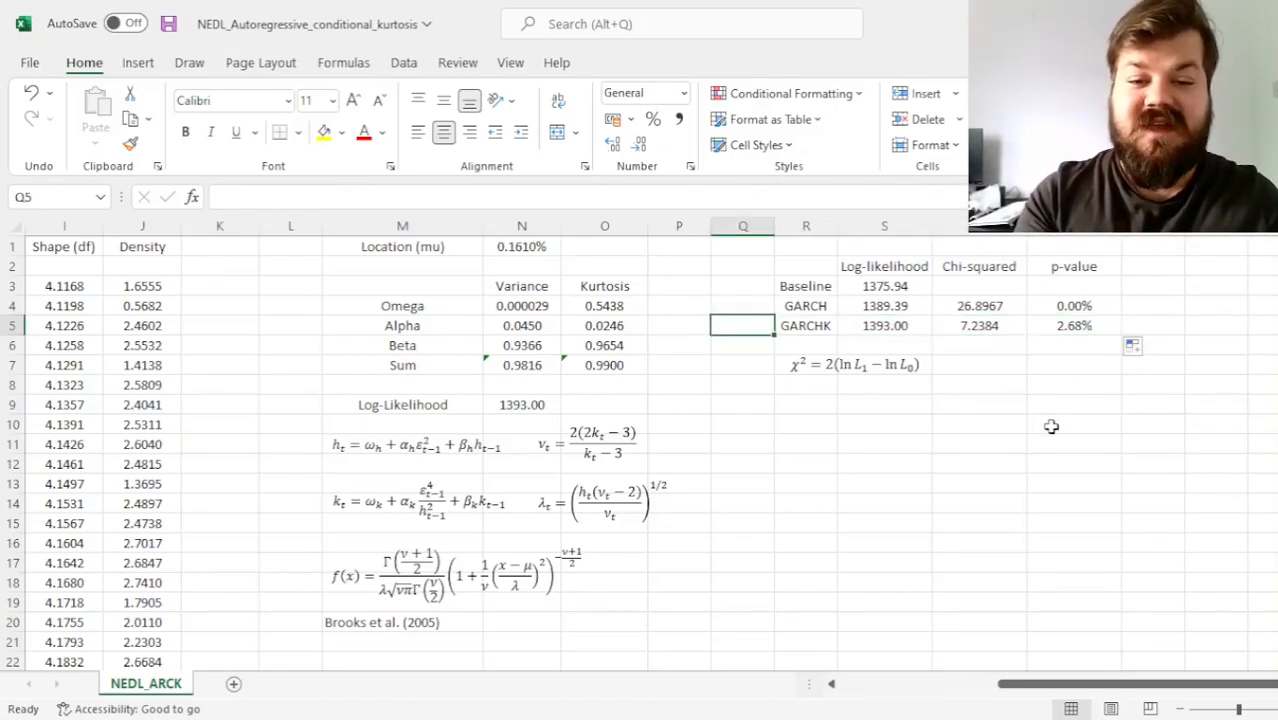
pyautogui.press('Right')
pyautogui.press('Right')
pyautogui.press('Right')
pyautogui.press('Right')
pyautogui.press('Right')
pyautogui.press('Right')
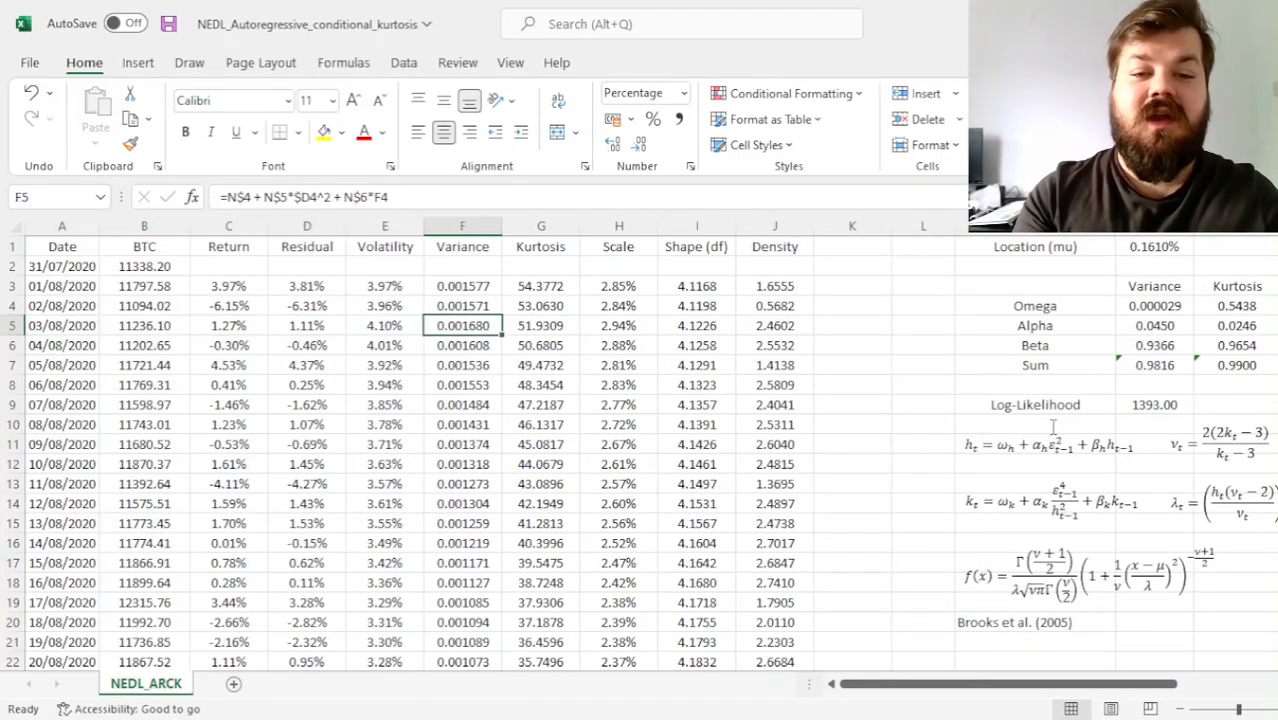
pyautogui.press('Up')
pyautogui.press('Up')
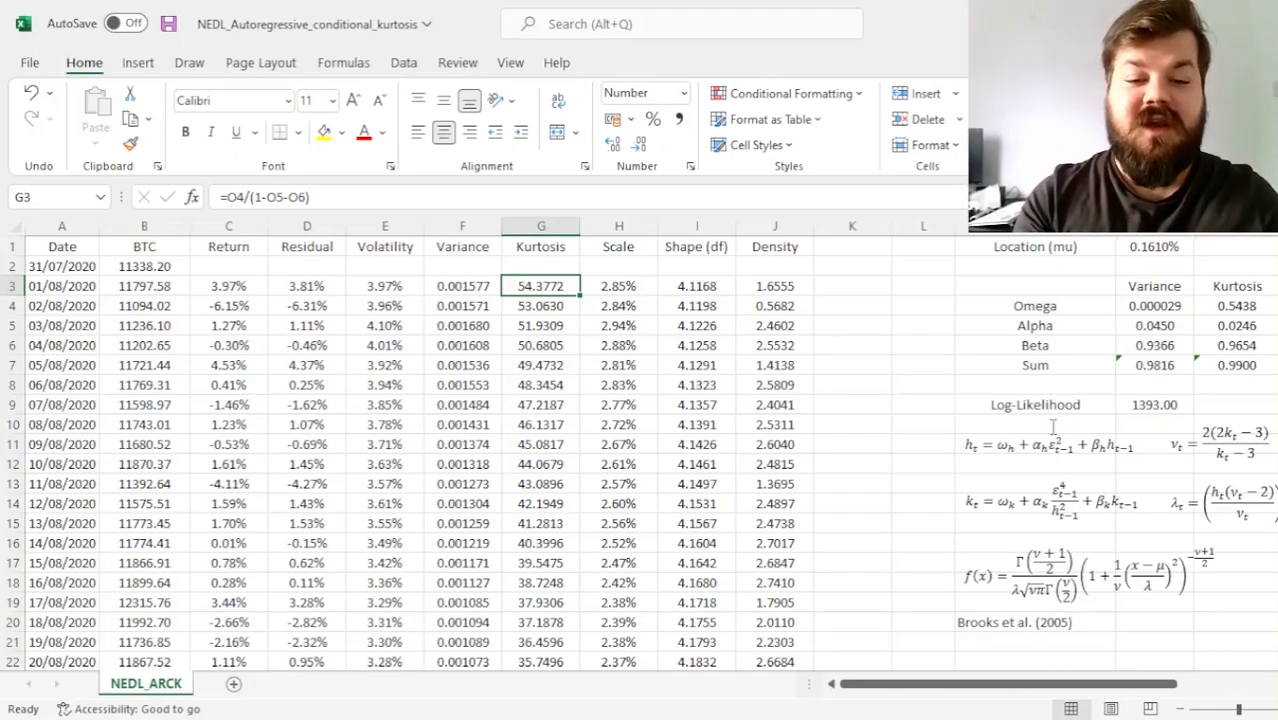
pyautogui.hotkey('ctrl', 'shift', 'Down')
pyautogui.click(138, 62)
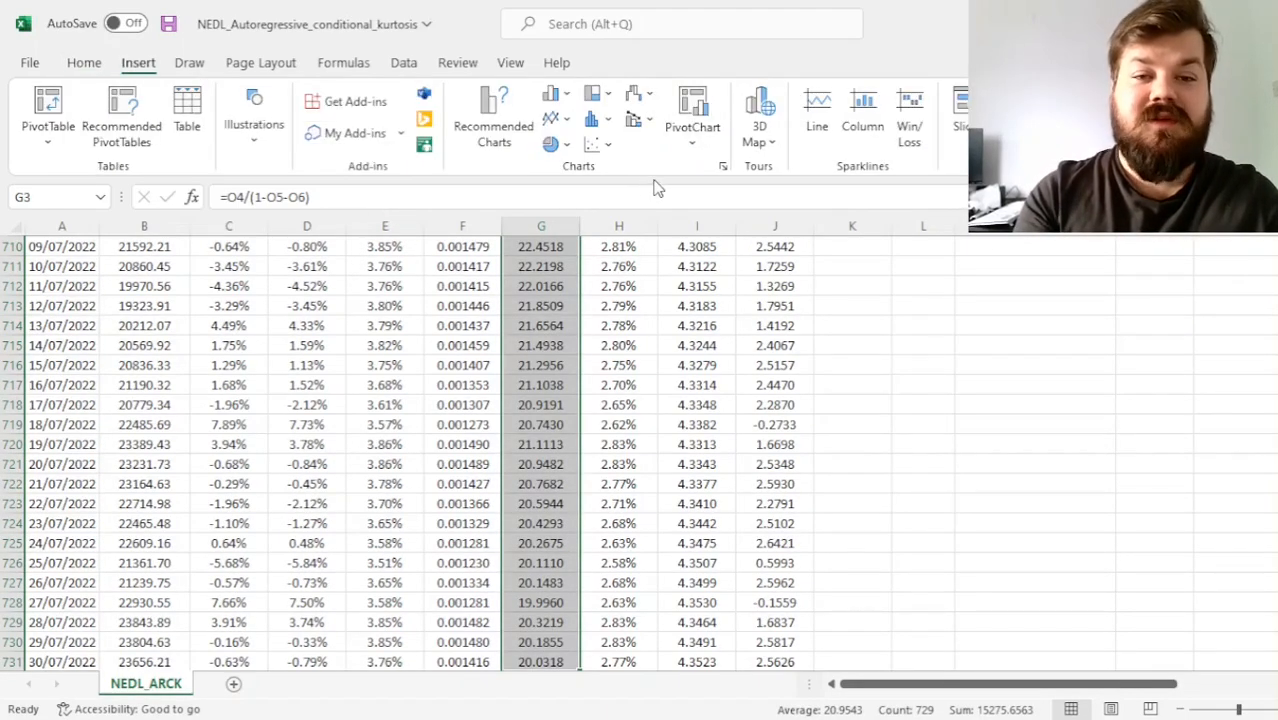
pyautogui.click(606, 149)
pyautogui.click(649, 249)
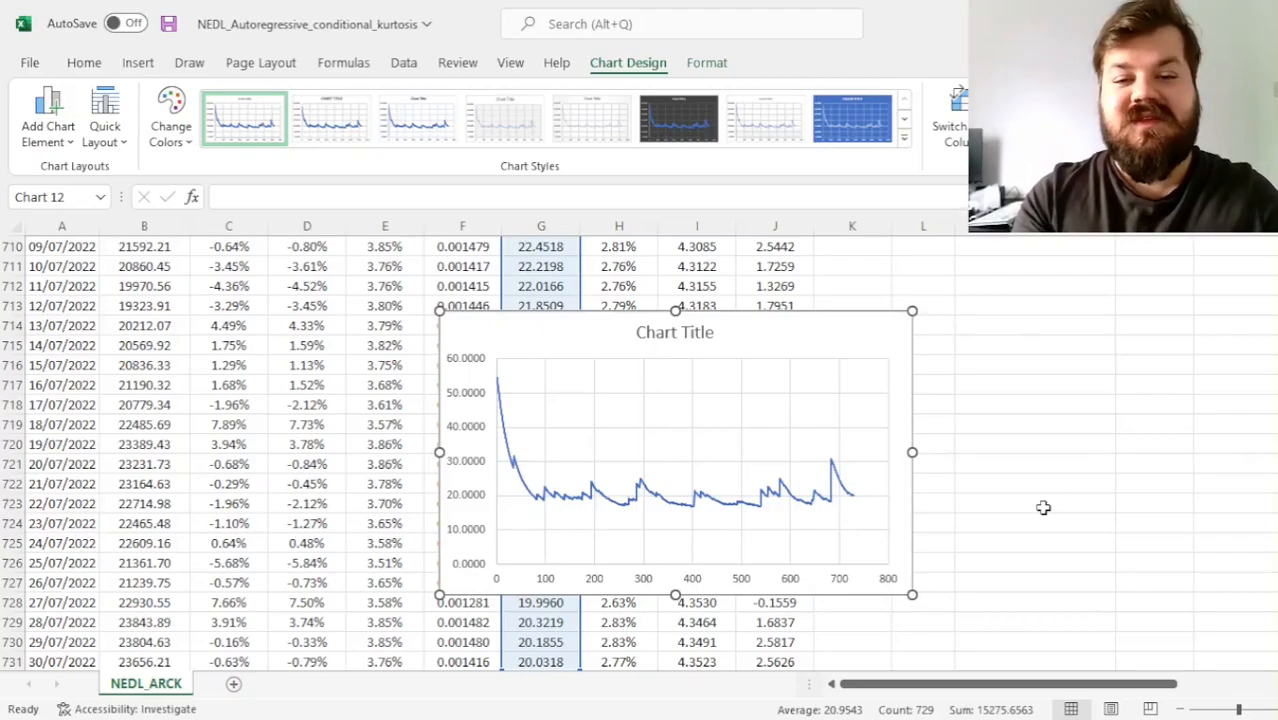
# - Return to the model parameters and the likelihood-ratio test table in the sheet's first rows
pyautogui.click(677, 268)
pyautogui.hotkey('ctrl', 'Up')
pyautogui.press('Right')
pyautogui.hscroll(5, 677, 268)
pyautogui.scroll(1, 760, 450)
pyautogui.click(846, 541)
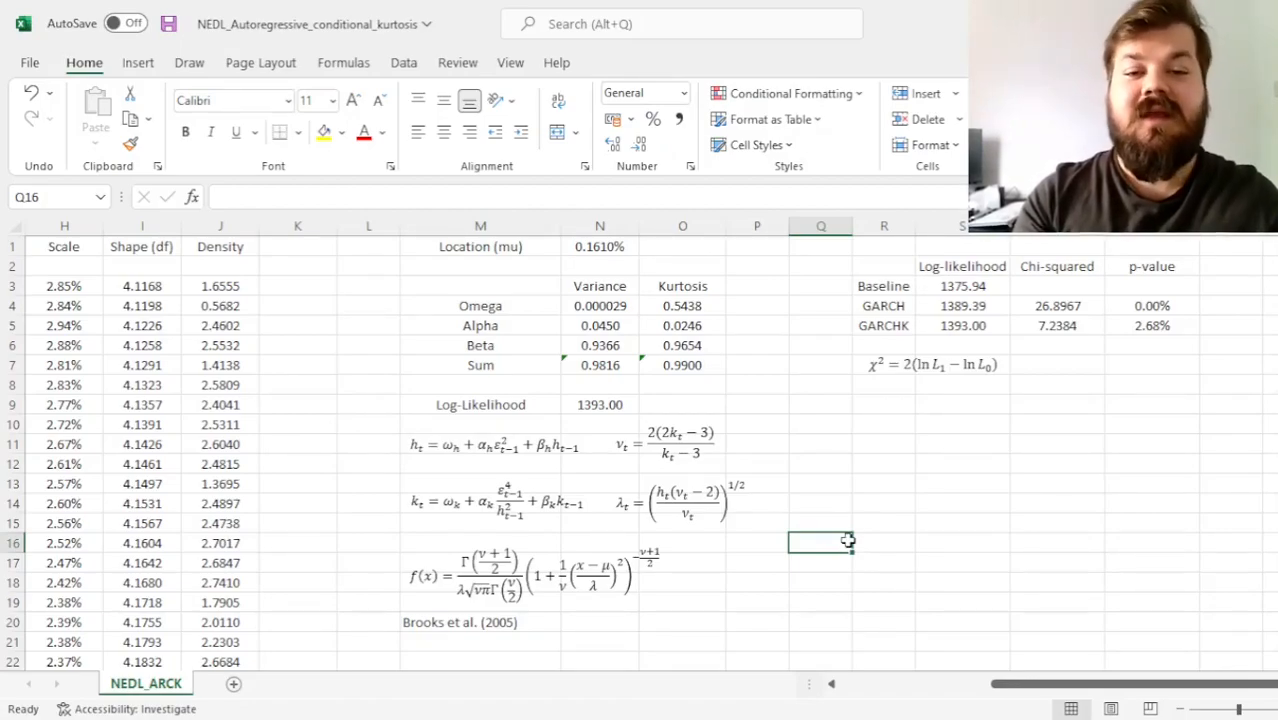